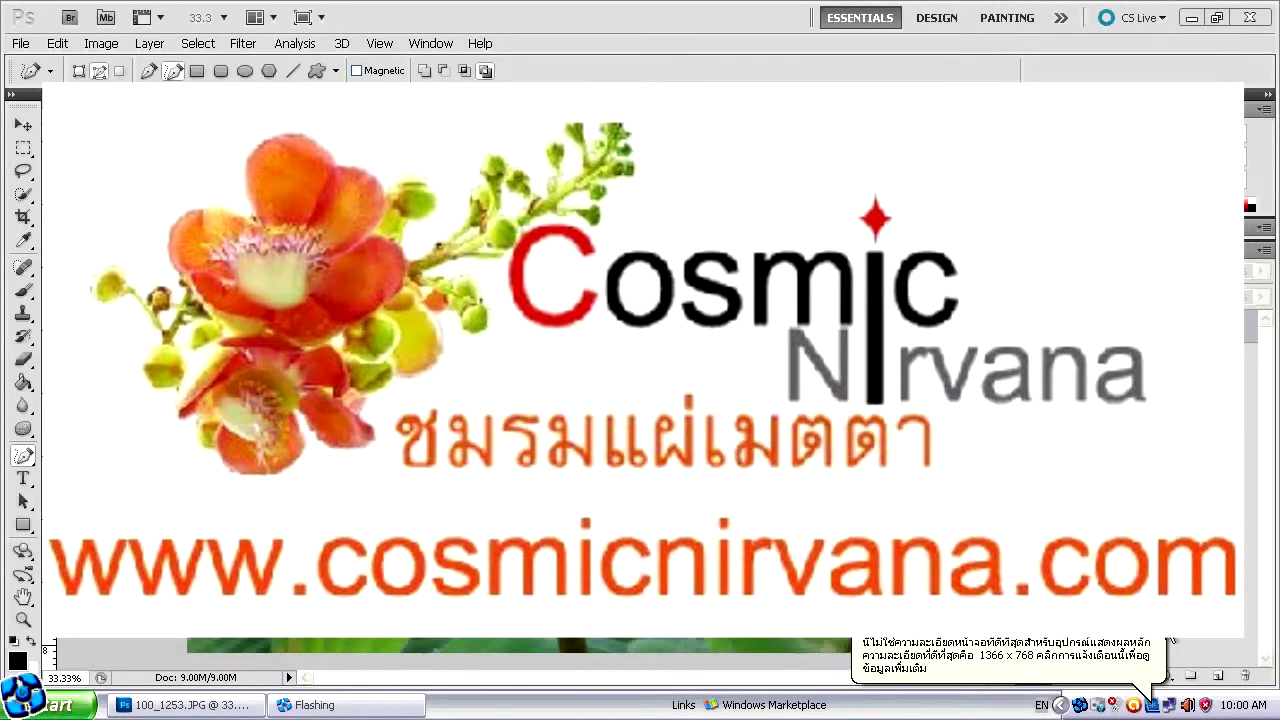
Dismiss the system tray notification balloon covering the lily photo
left_click(1162, 640)
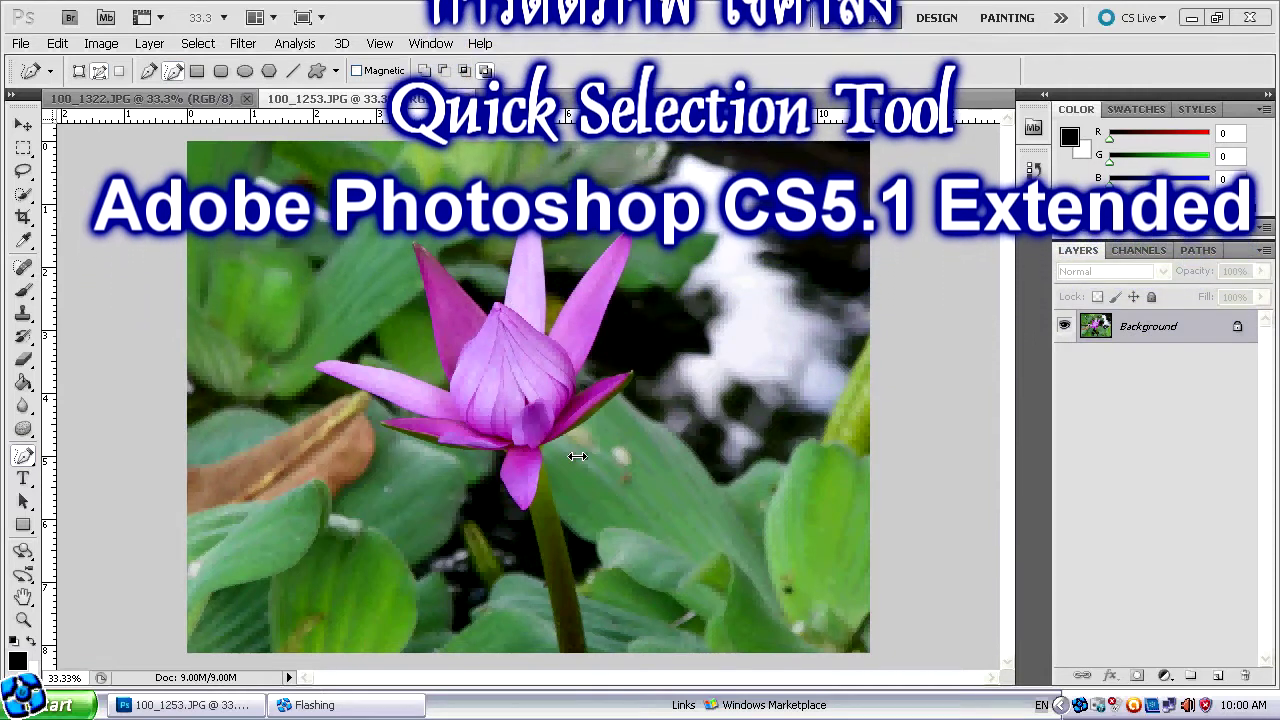
Cancel opening another image and add an empty Layer 1 above the Background
left_click(20, 43)
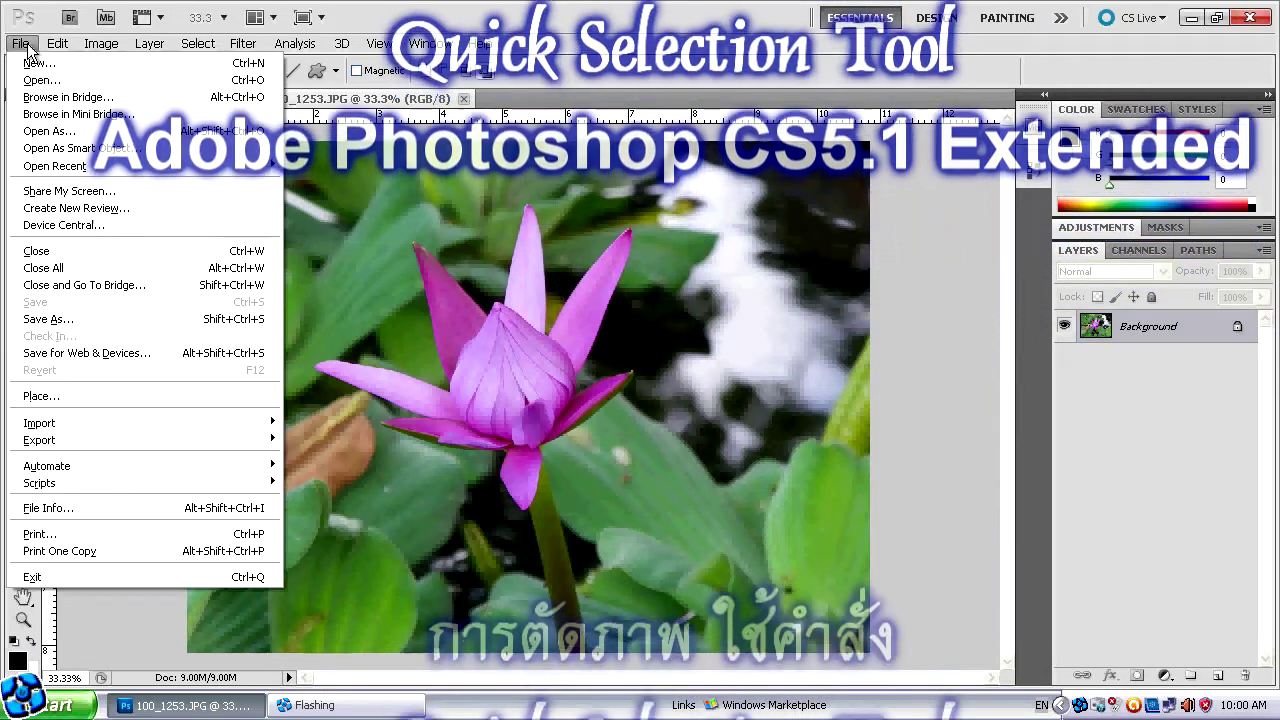
left_click(58, 82)
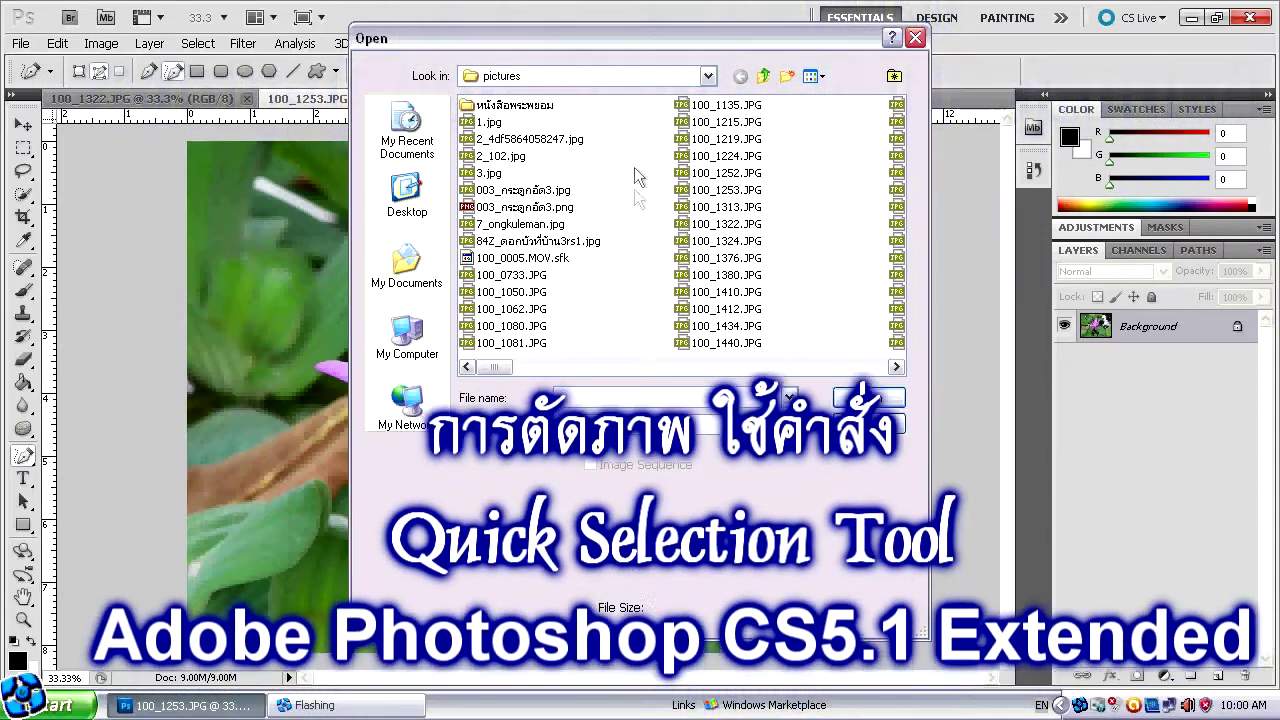
key("Escape")
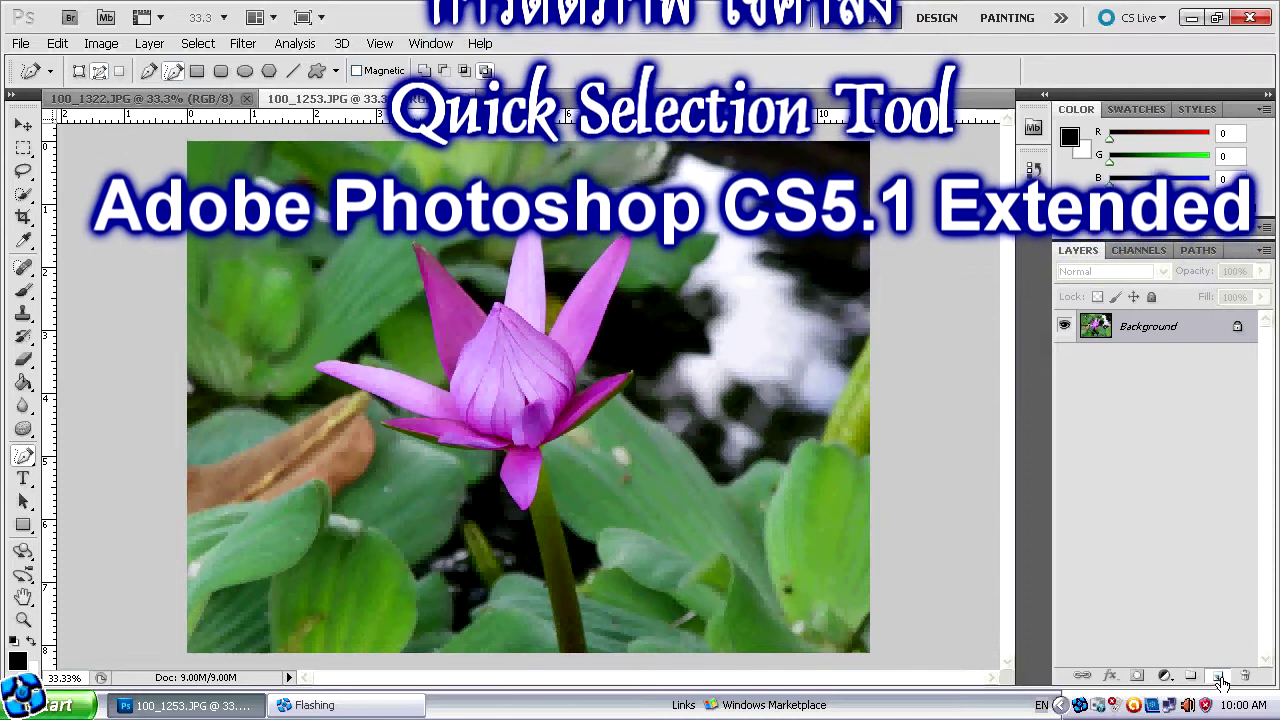
left_click(1219, 677)
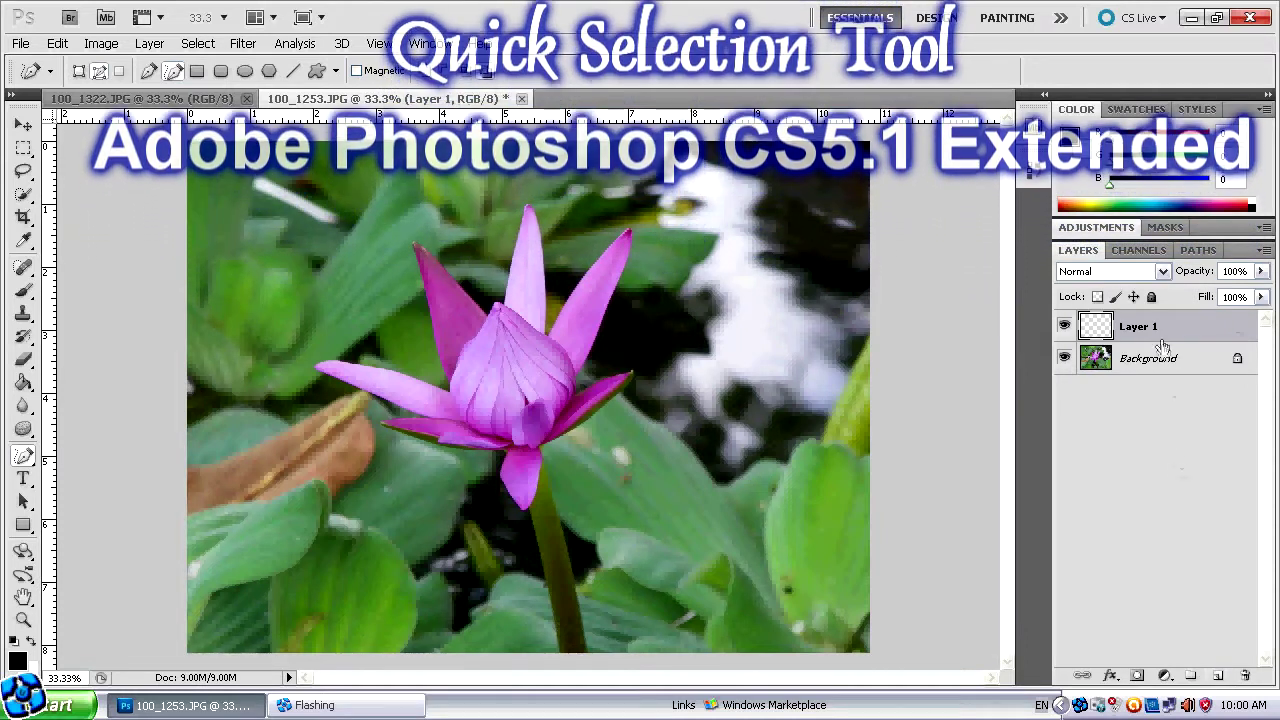
Duplicate the Background layer to create Background copy
left_click(1150, 365)
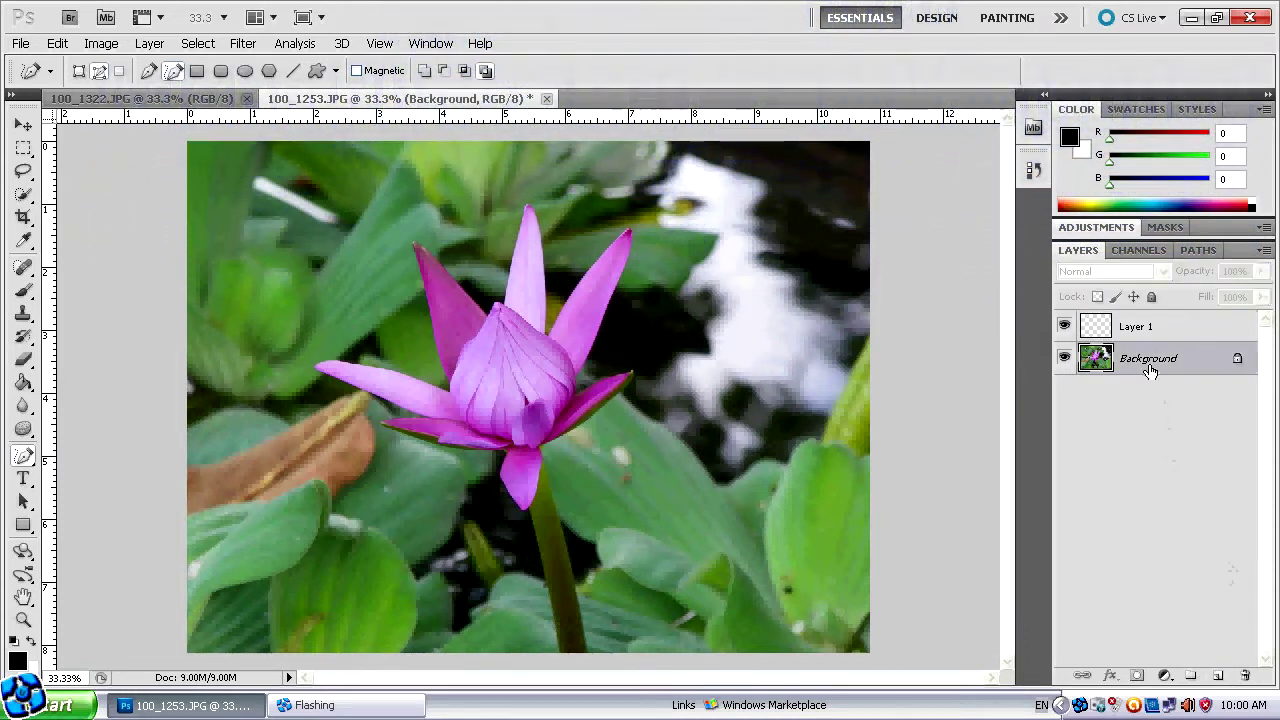
right_click(1150, 368)
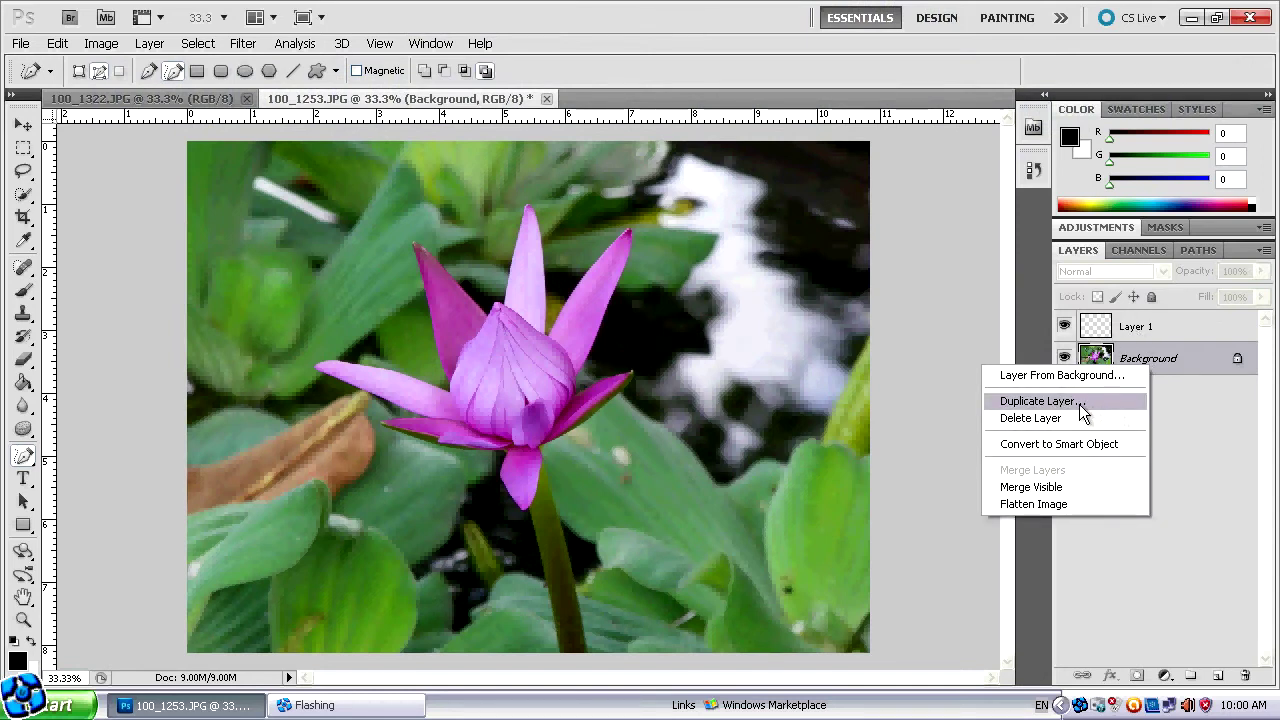
left_click(1079, 401)
left_click(809, 207)
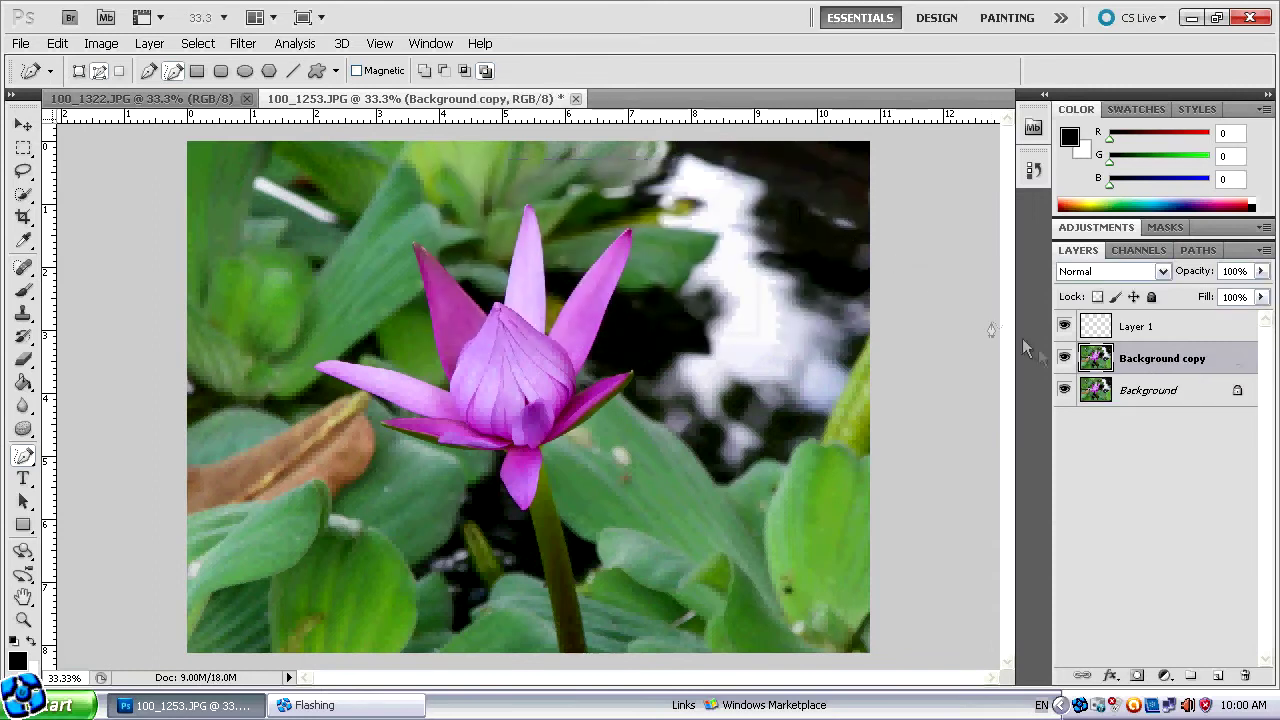
Move Layer 1 below Background copy, delete the original Background, and select Background copy
left_click_drag(1140, 330, 1140, 372)
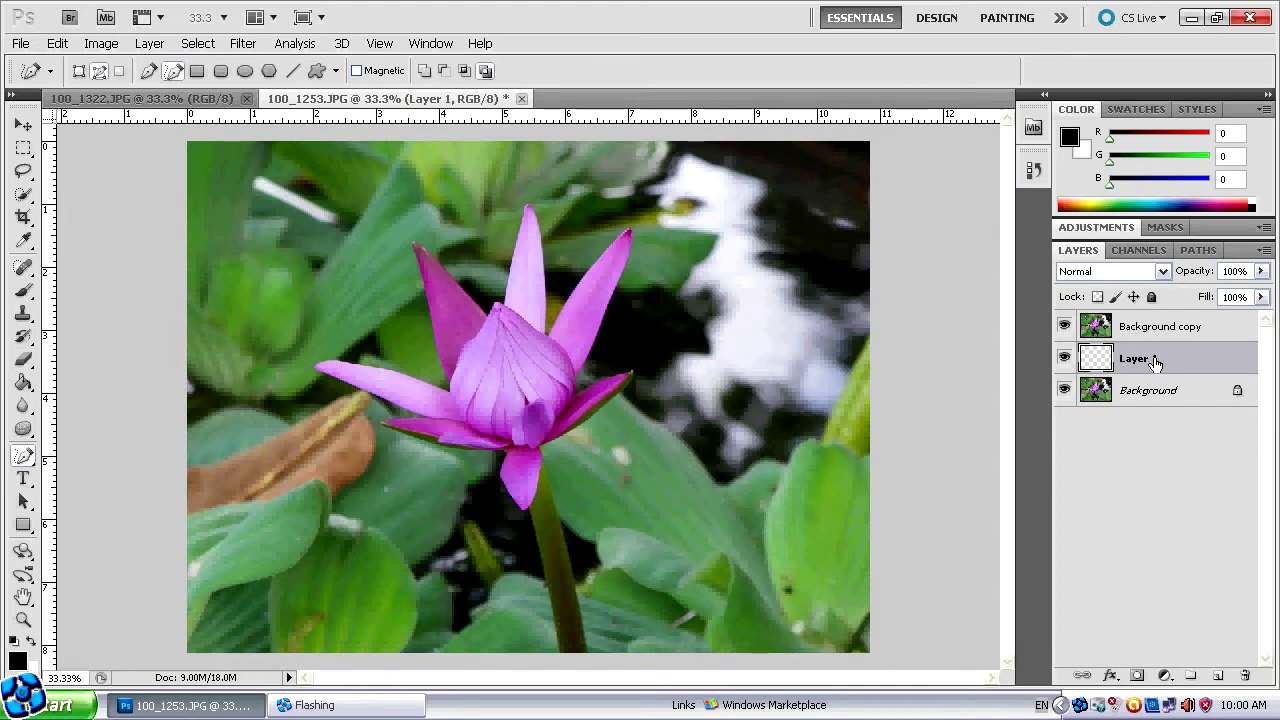
left_click(1228, 395)
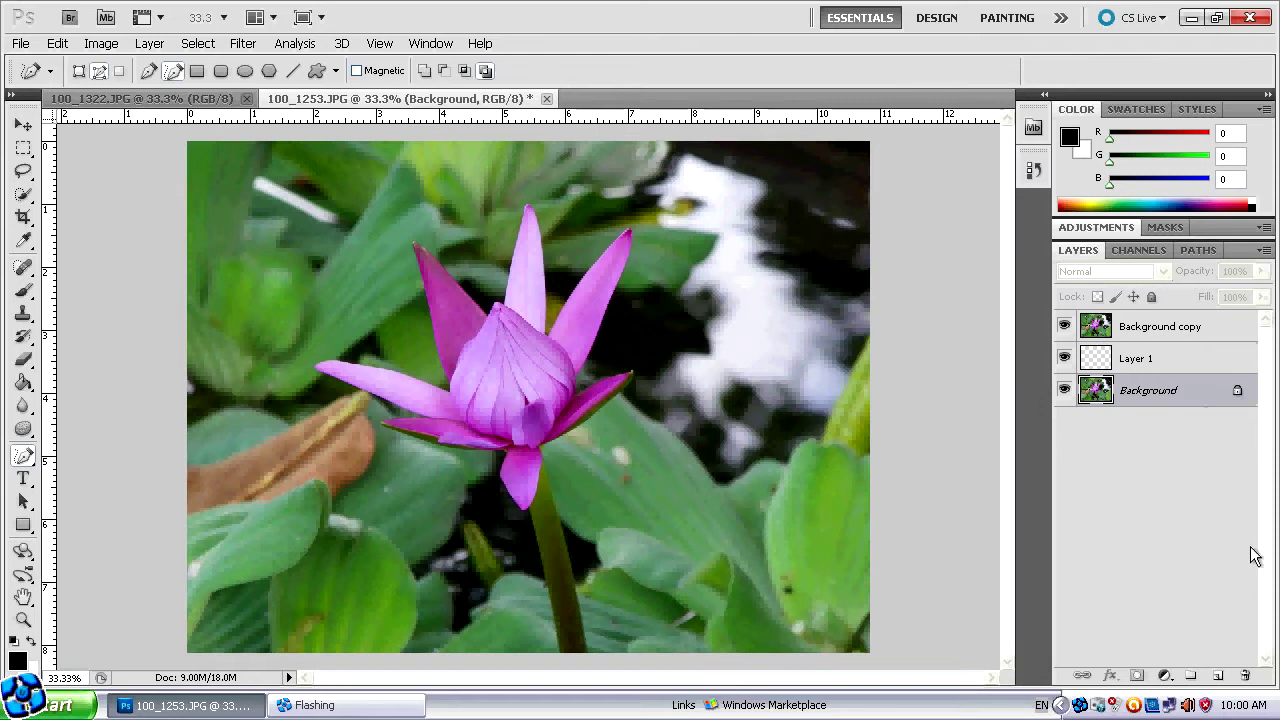
left_click(1245, 676)
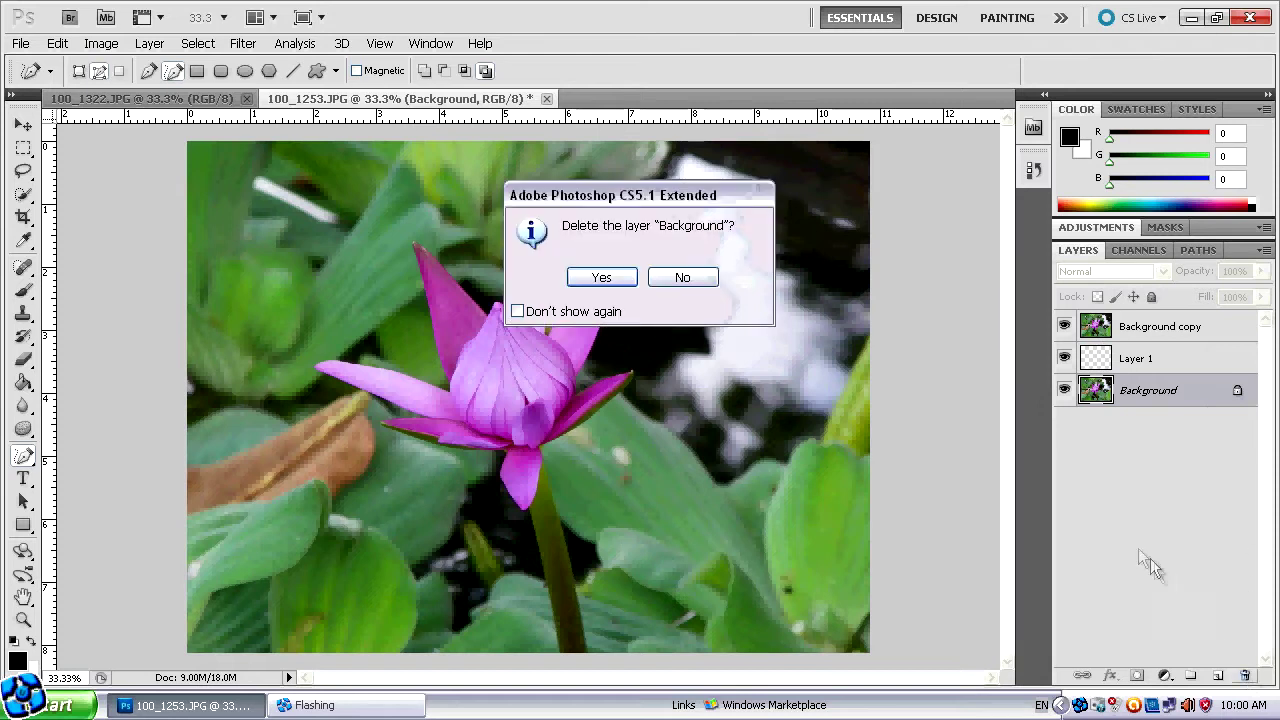
left_click(602, 278)
left_click(1158, 340)
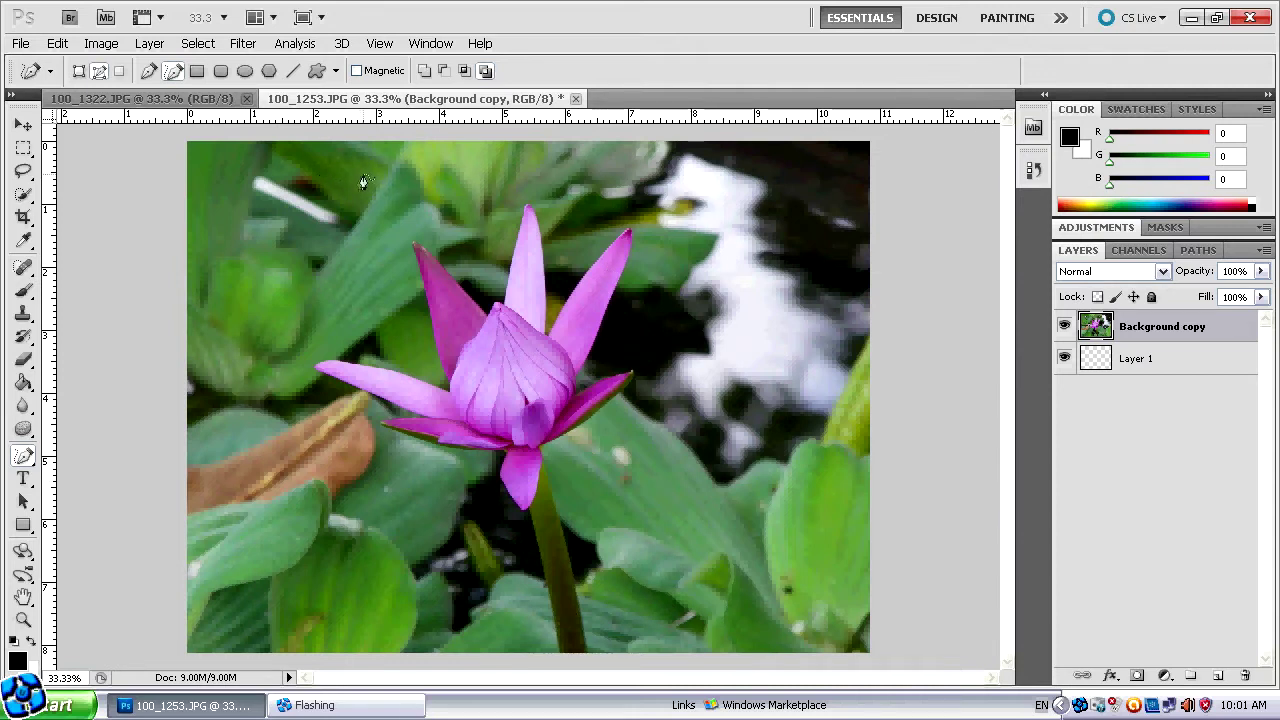
Draw a rectangular marquee around the lily bud and stem, redrawing until it fits
left_click(23, 148)
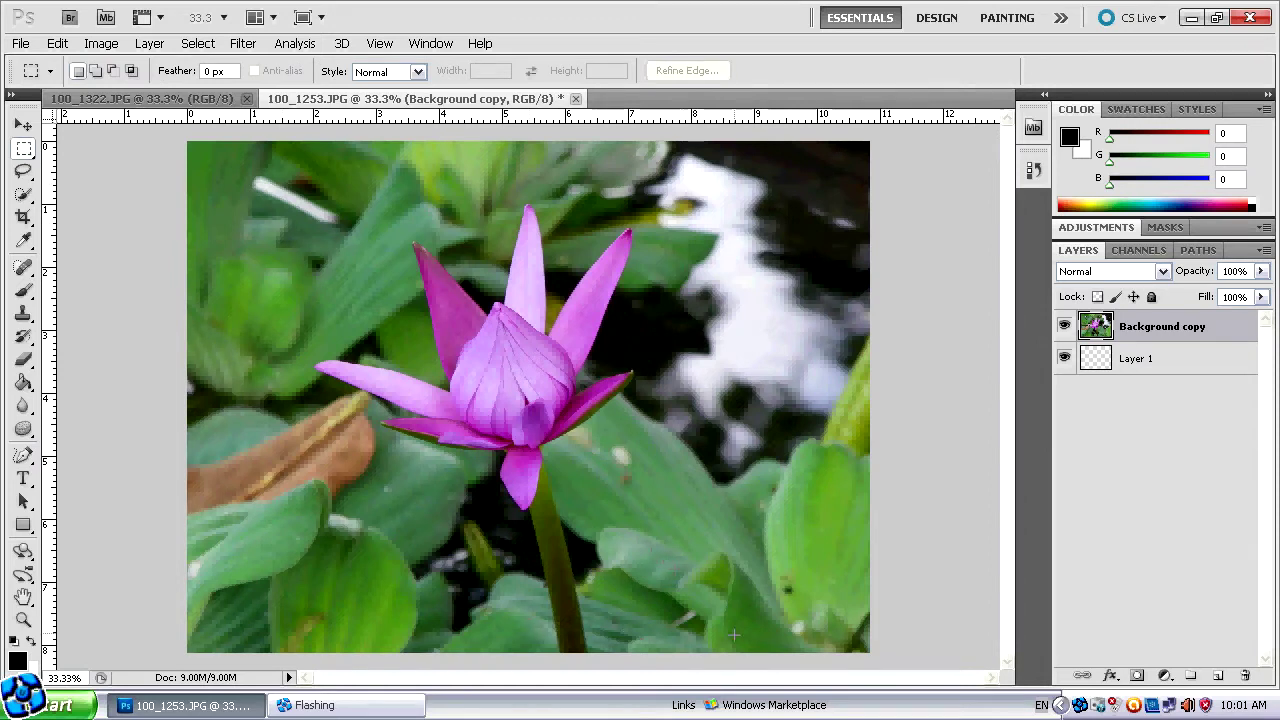
left_click_drag(734, 635, 736, 651)
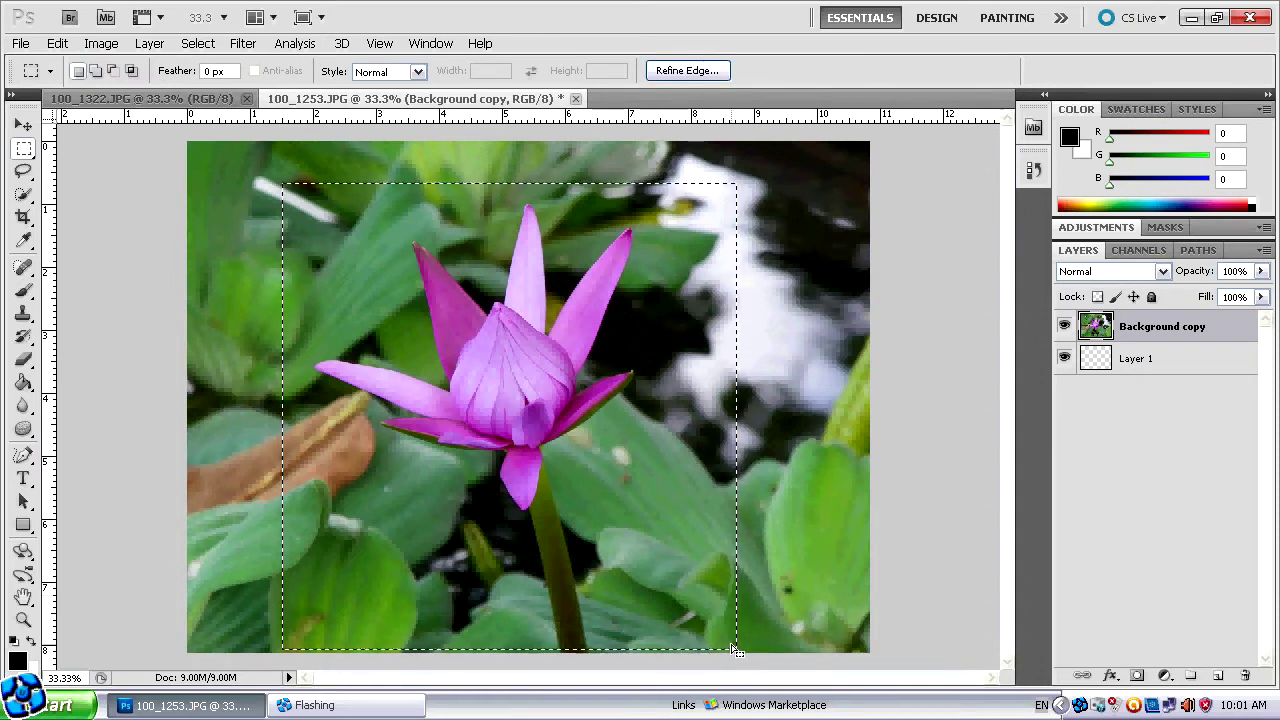
key("ctrl+d")
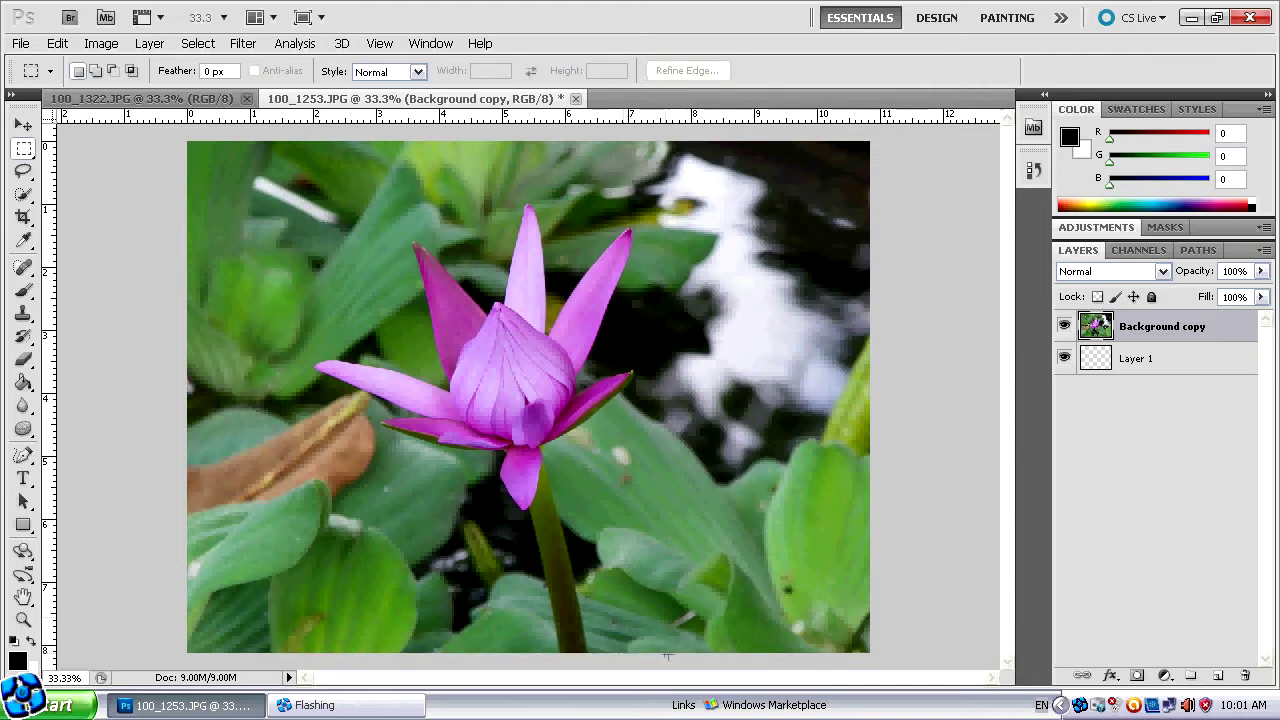
left_click_drag(716, 661, 287, 176)
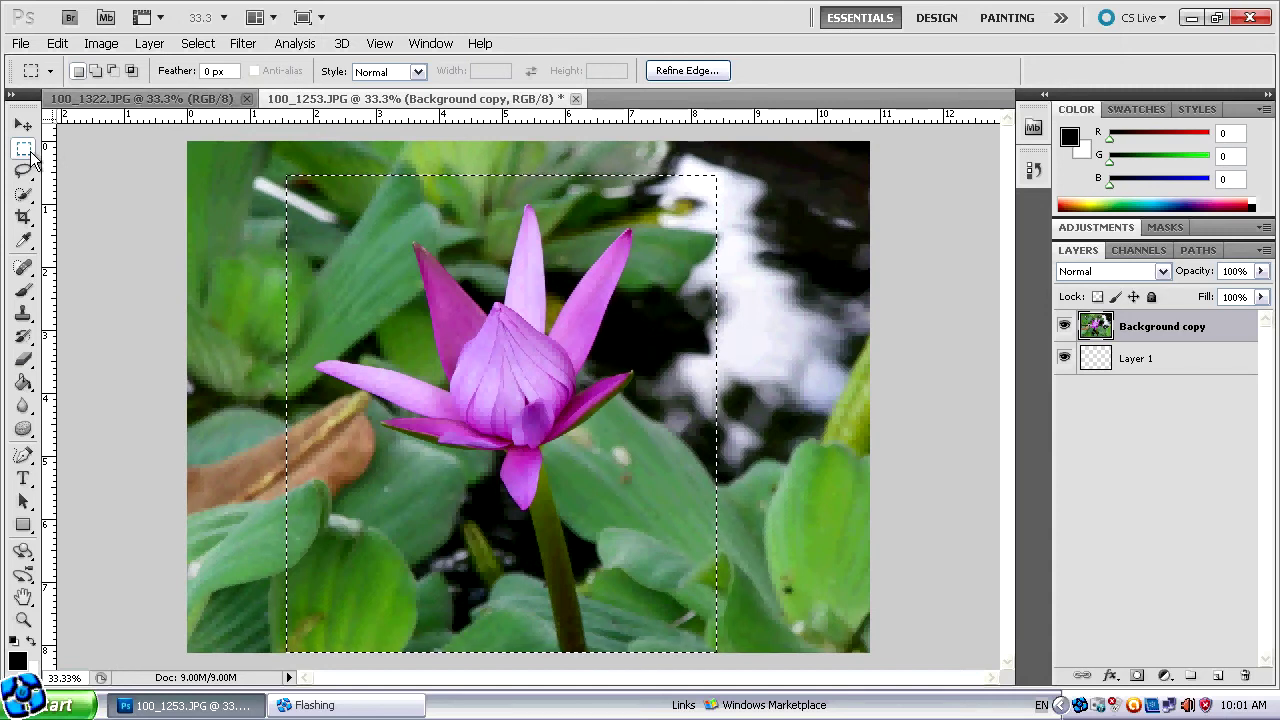
left_click(250, 178)
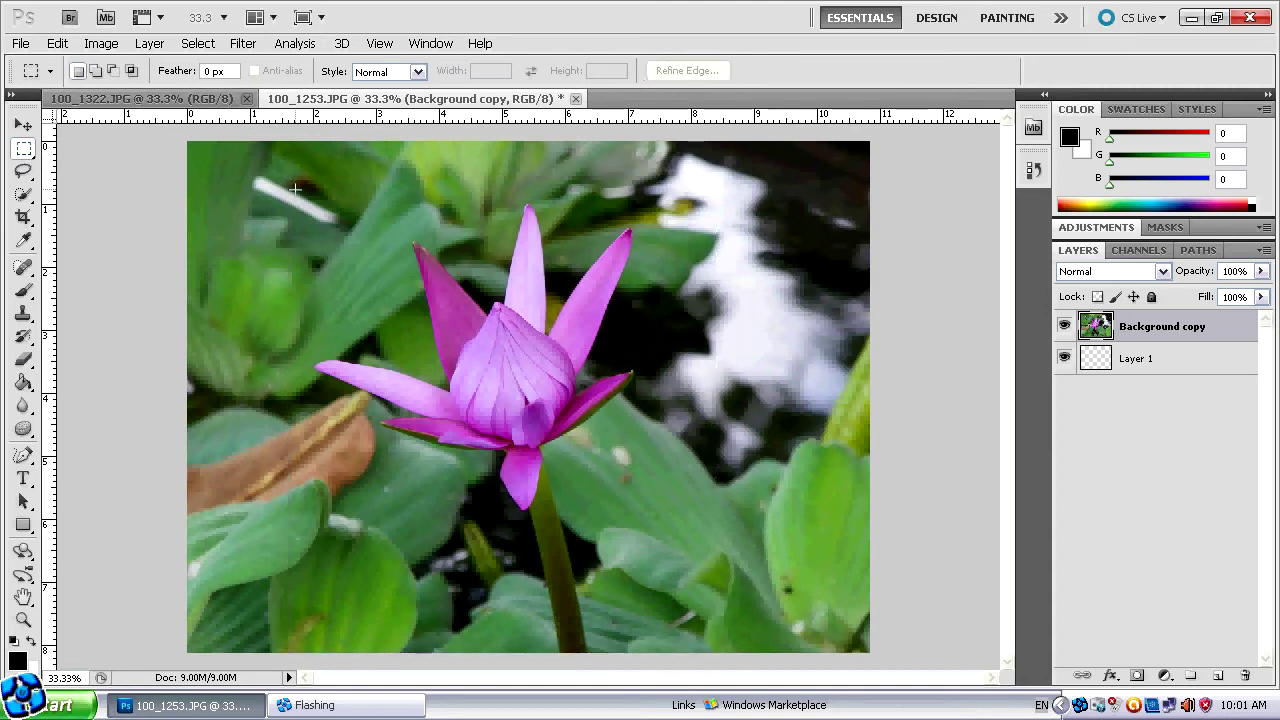
left_click_drag(294, 192, 692, 640)
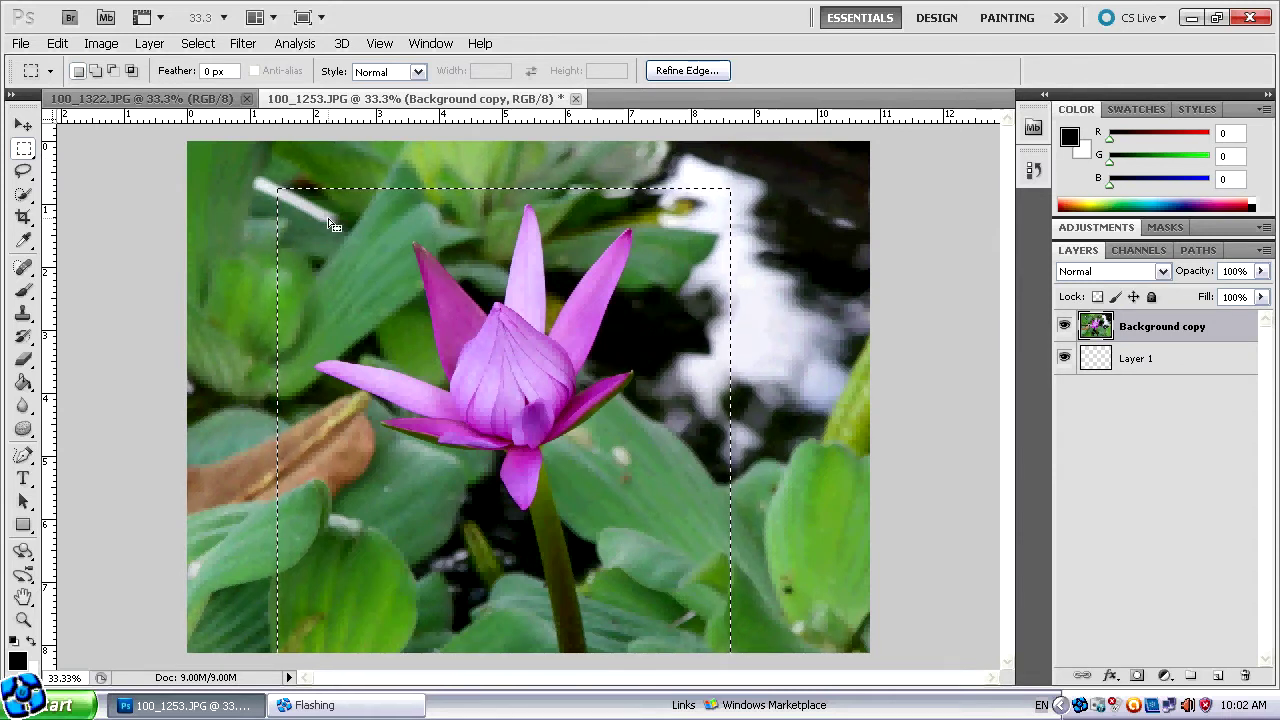
left_click(193, 47)
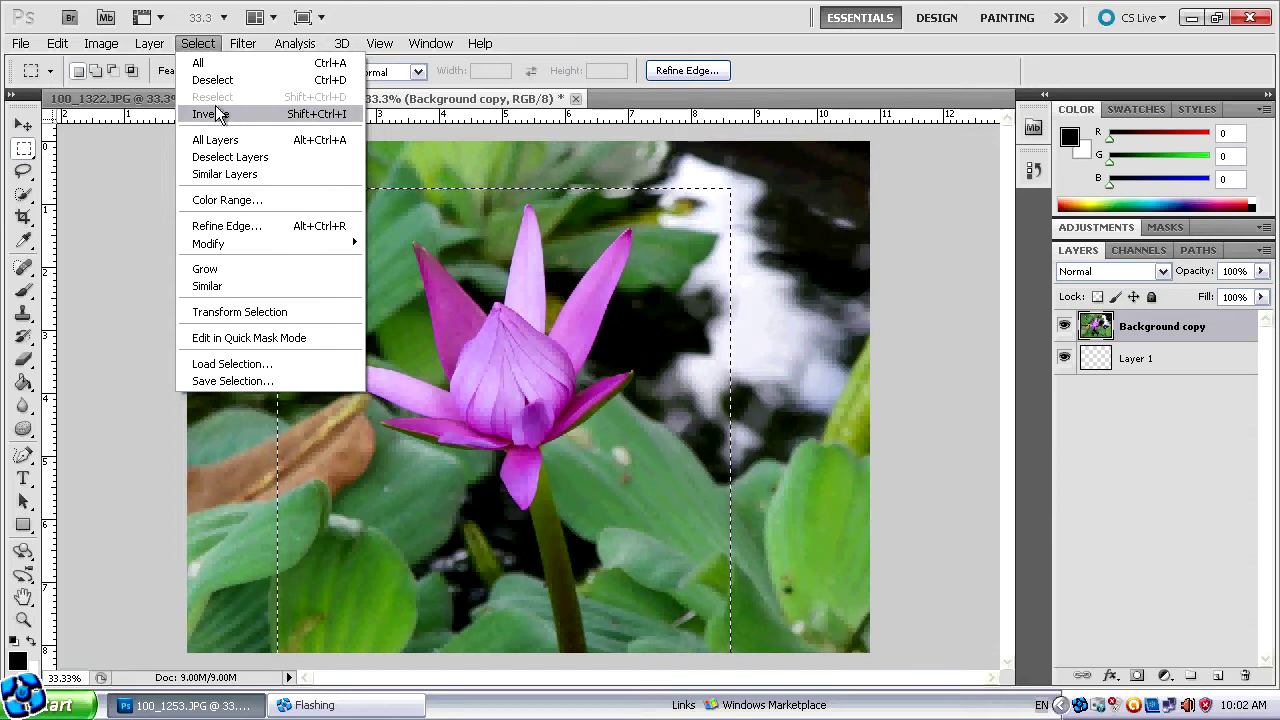
Invert the selection, delete everything outside the bud rectangle, then deselect
left_click(230, 114)
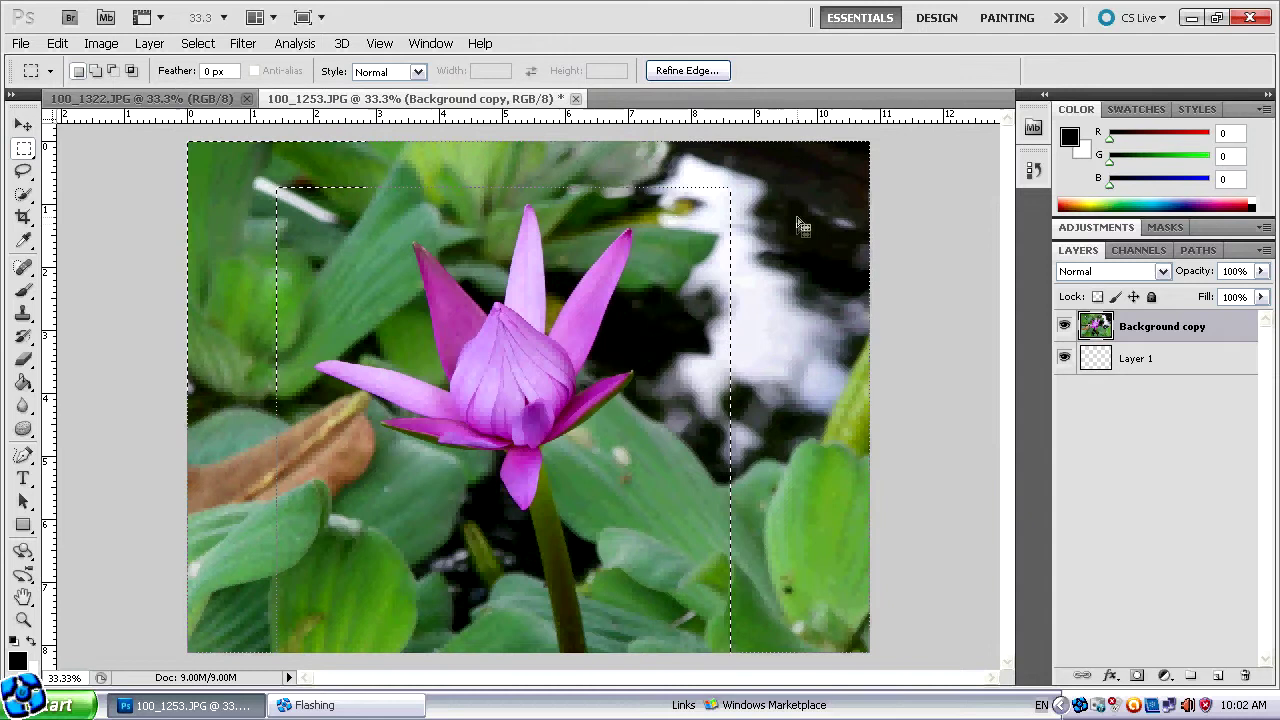
key("Delete")
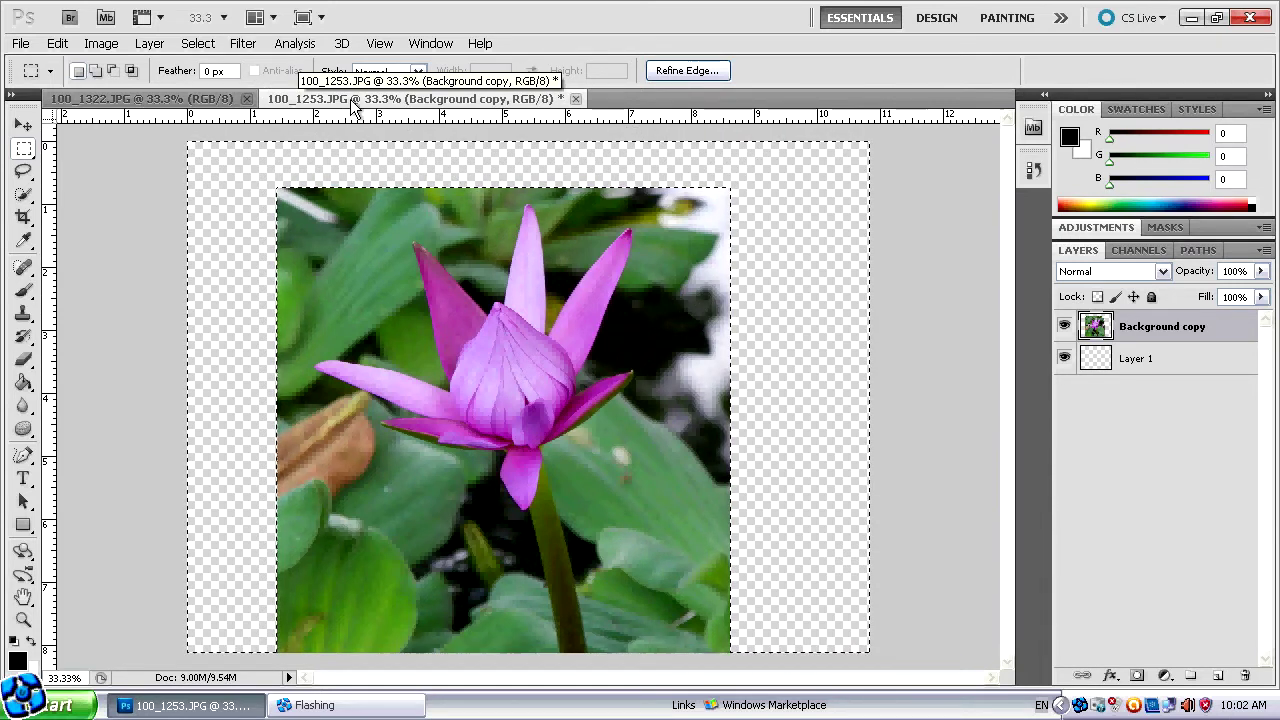
left_click(244, 47)
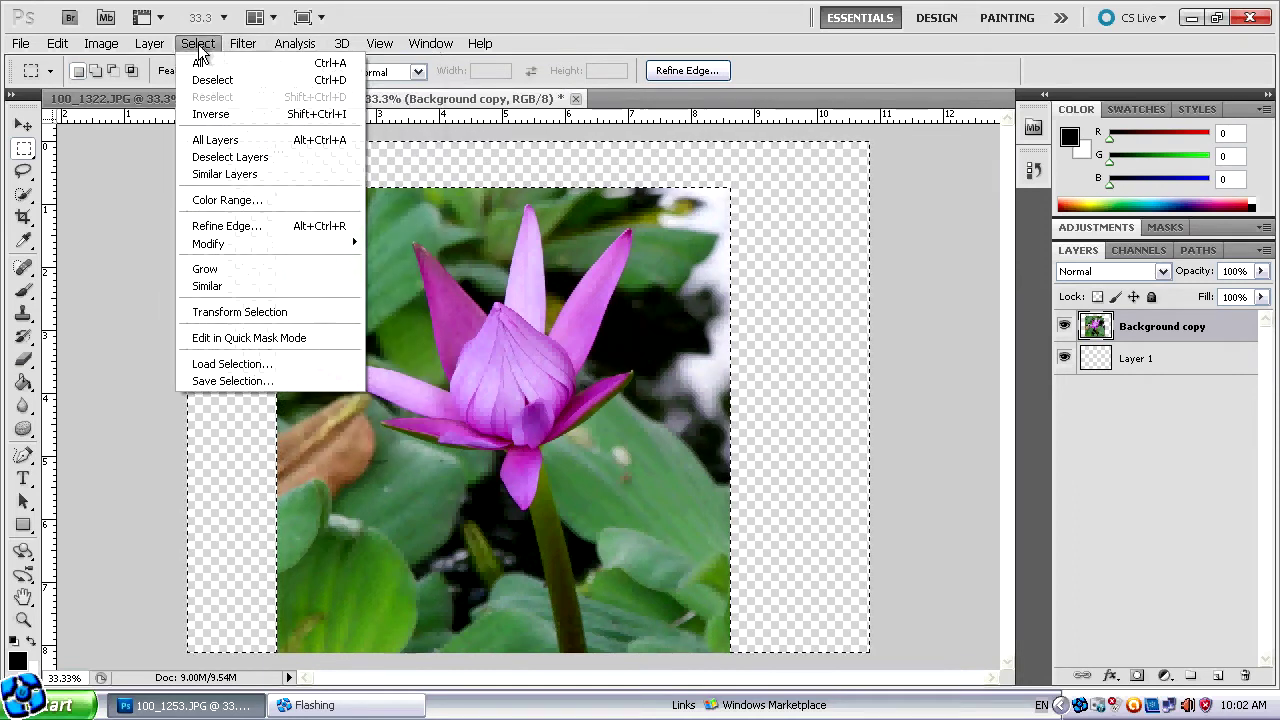
left_click(210, 80)
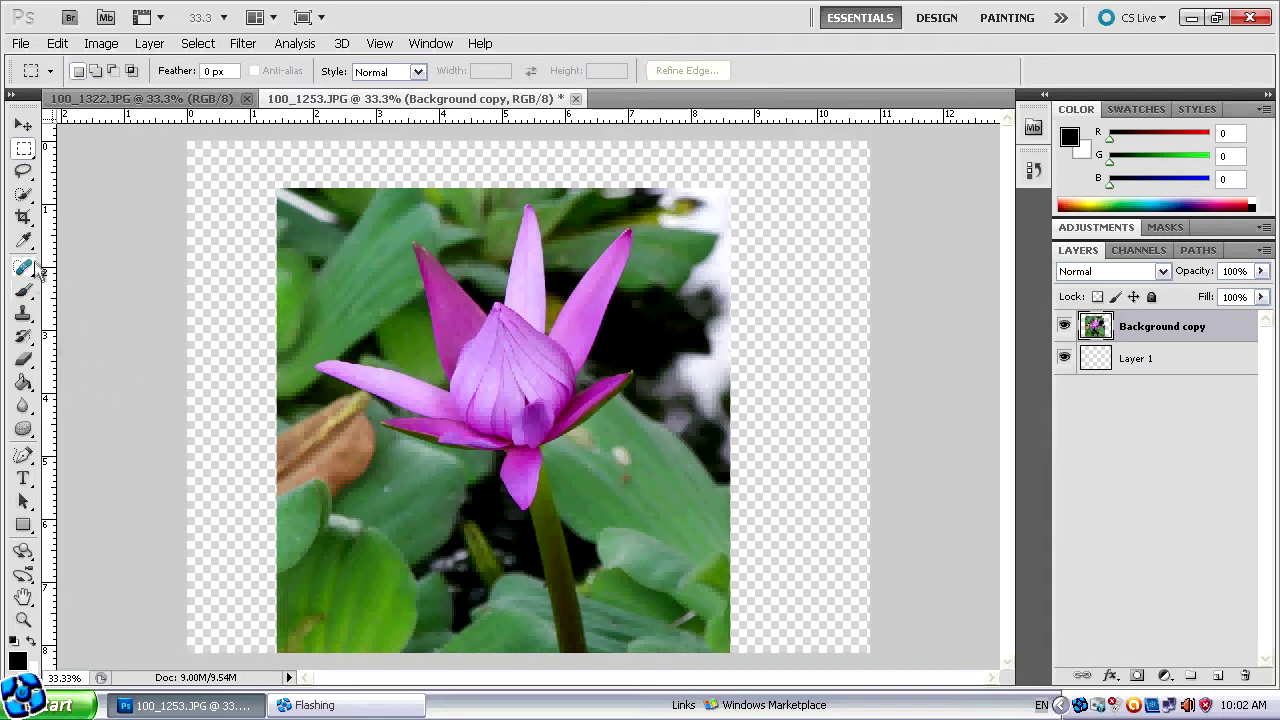
Quick-select the leaf area left of the bud and delete it
left_click(28, 203)
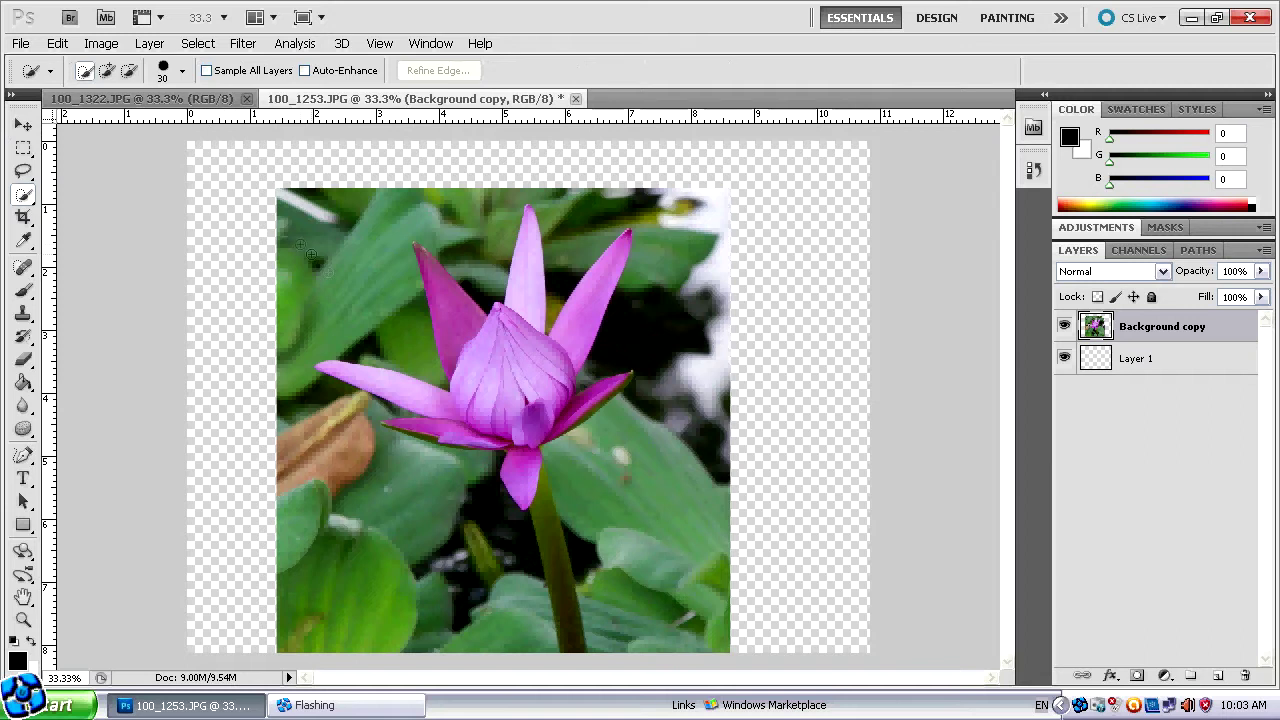
left_click_drag(418, 338, 436, 368)
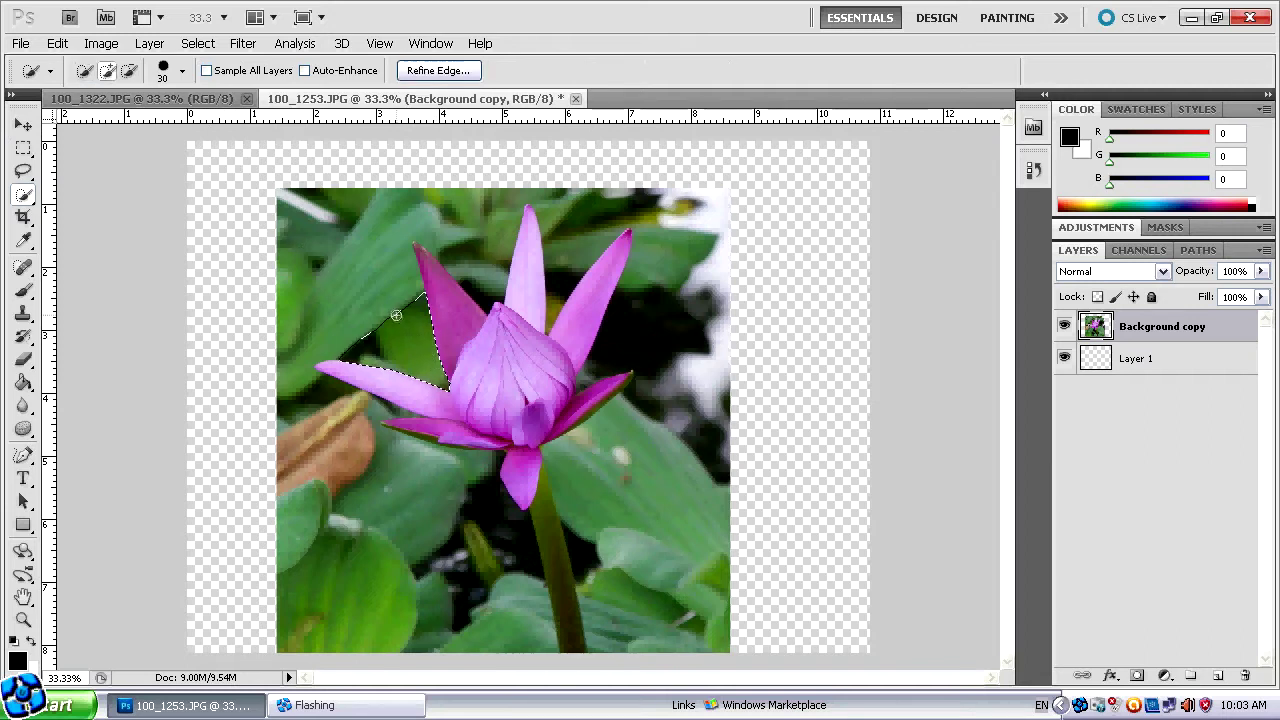
left_click_drag(396, 315, 387, 297)
key("Delete")
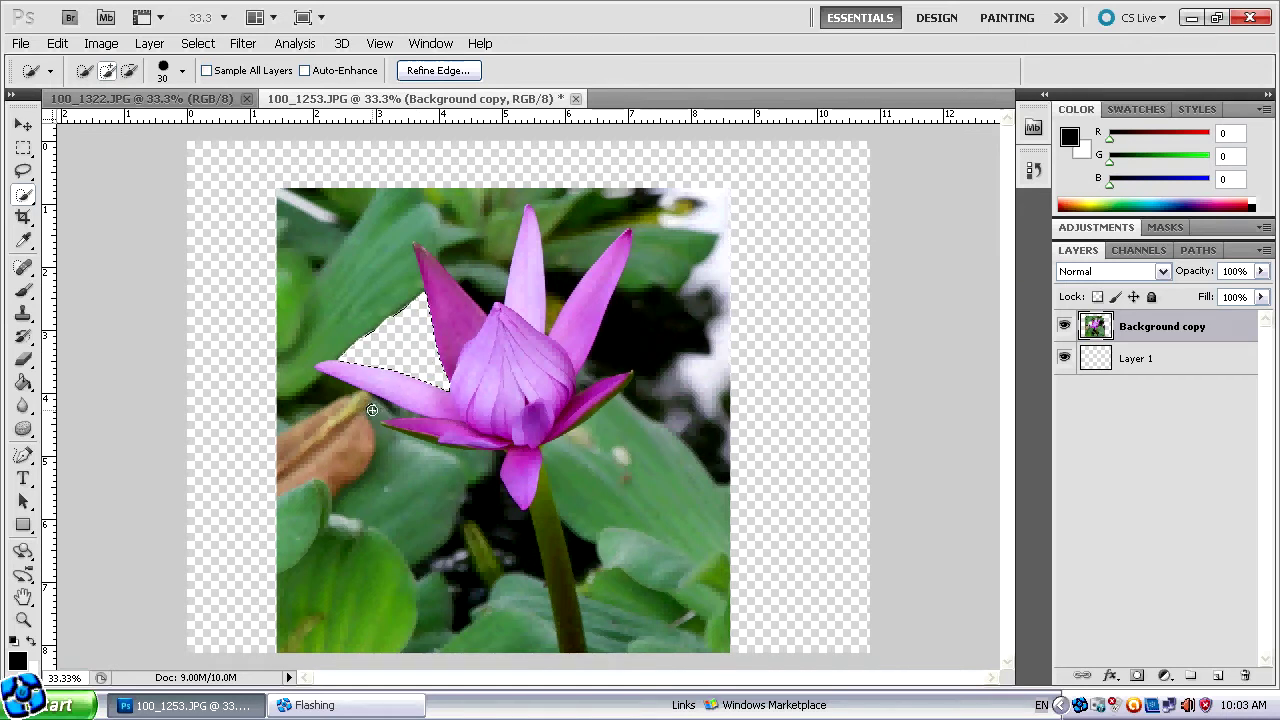
Select the lower-left leaves beside the stem, trim the selection at the stem, and deselect
left_click(485, 511)
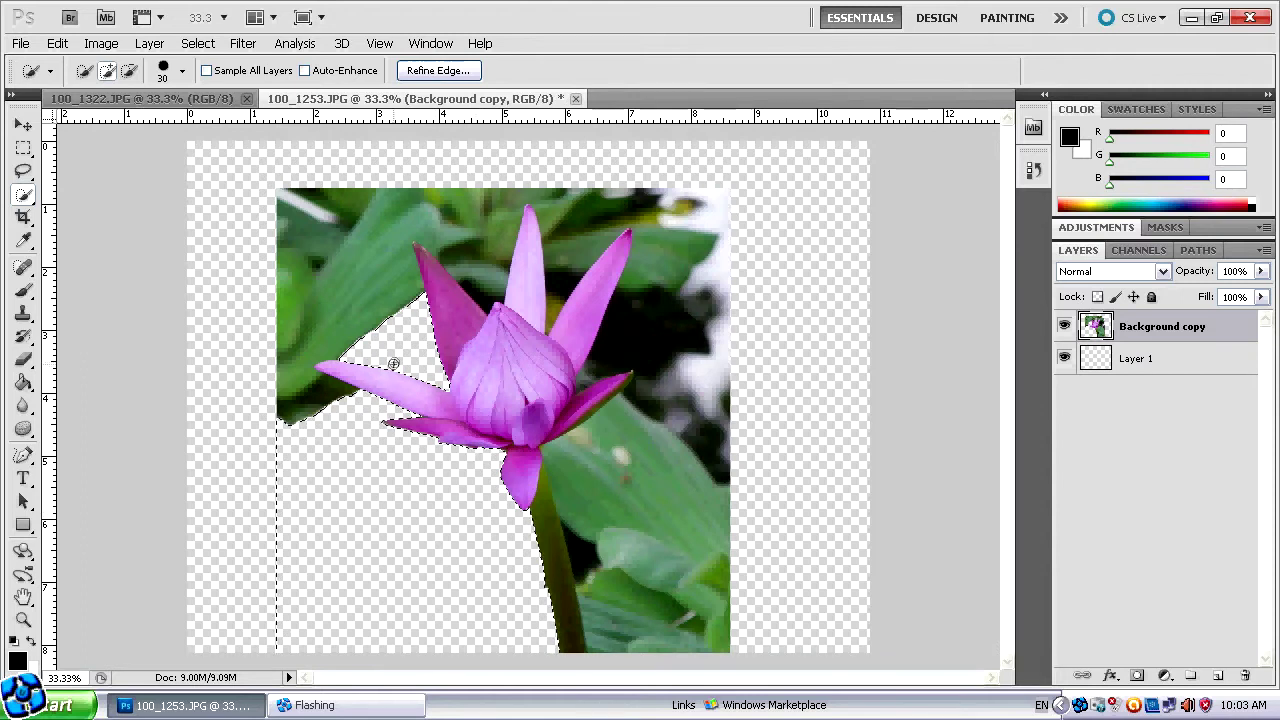
left_click_drag(589, 507, 607, 492)
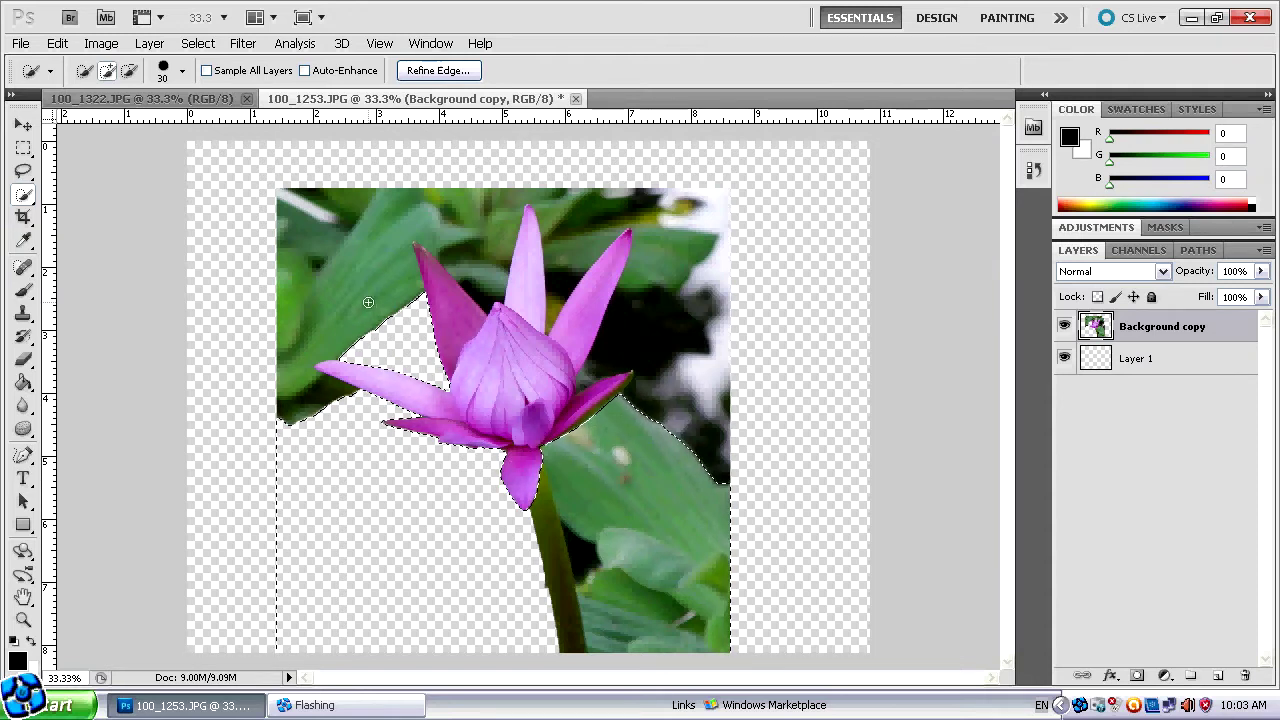
left_click(131, 71)
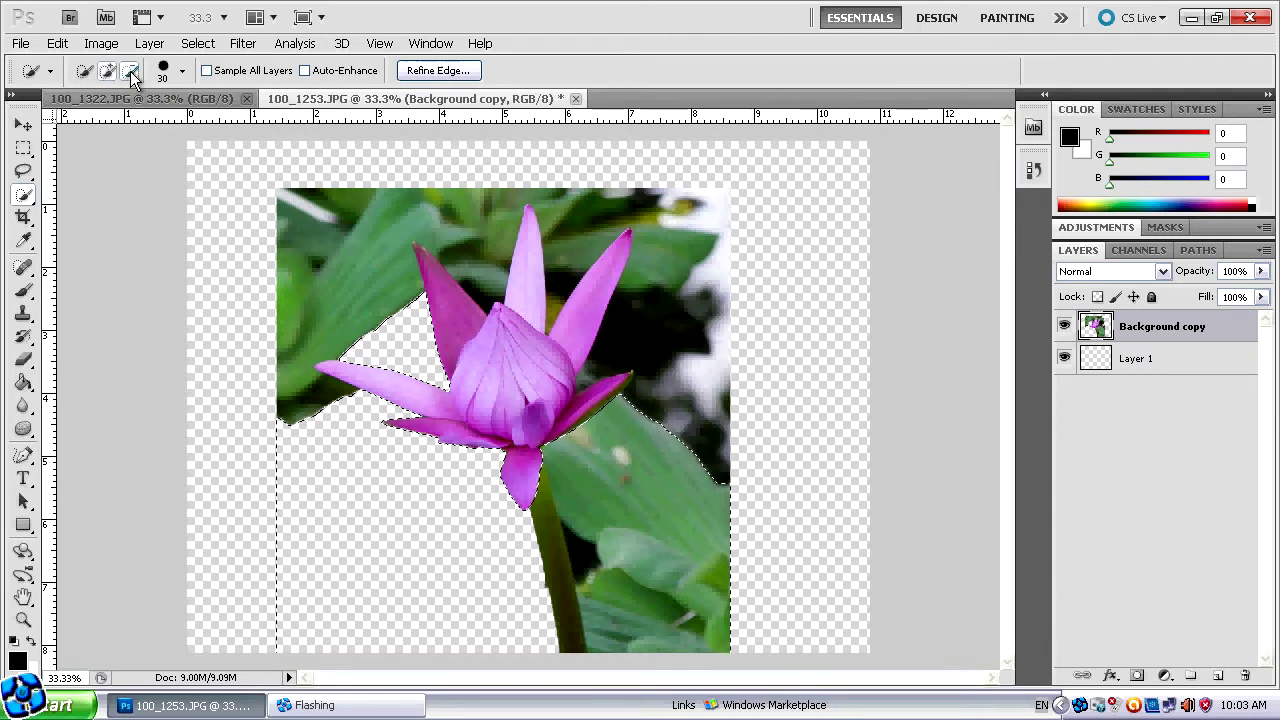
left_click_drag(557, 550, 567, 594)
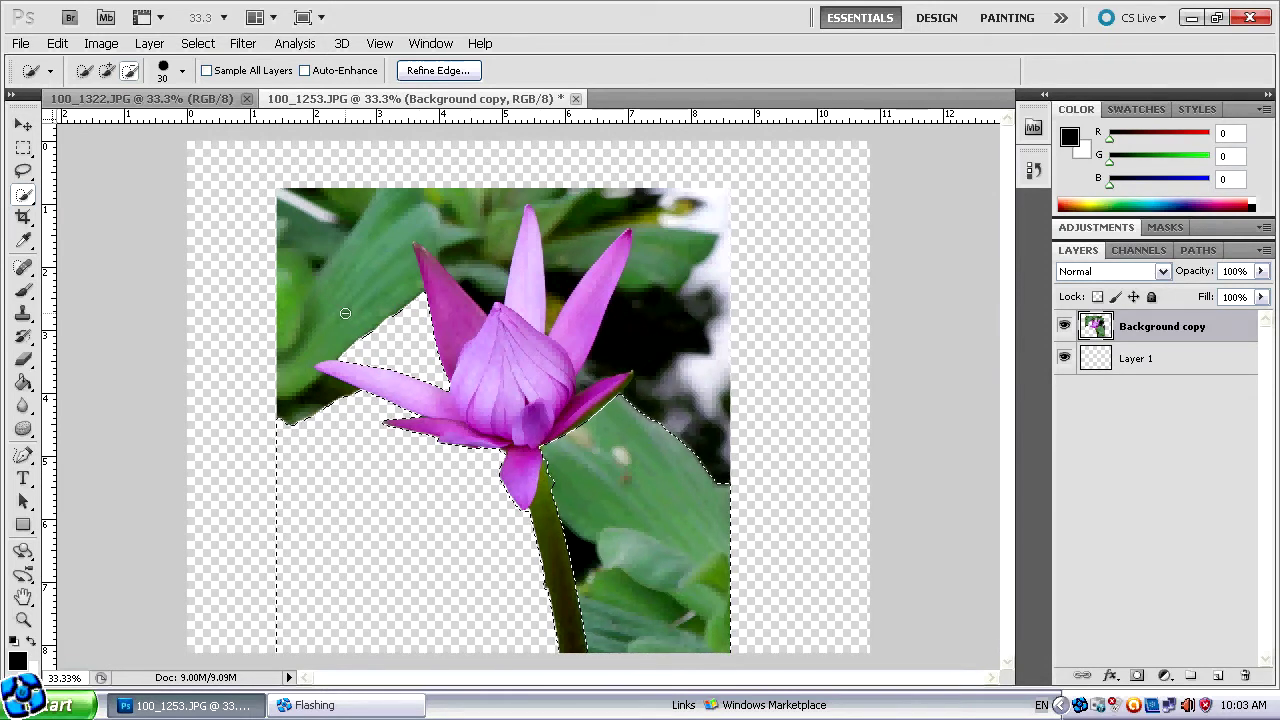
left_click(243, 43)
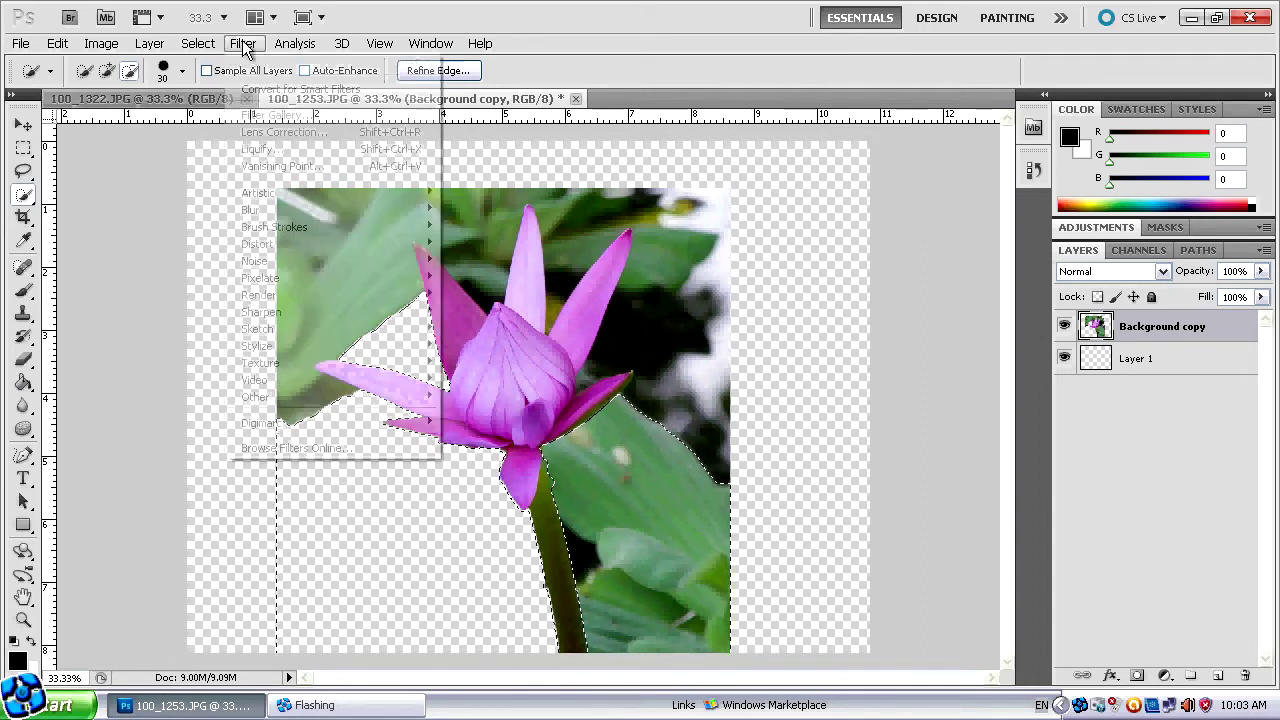
left_click(211, 80)
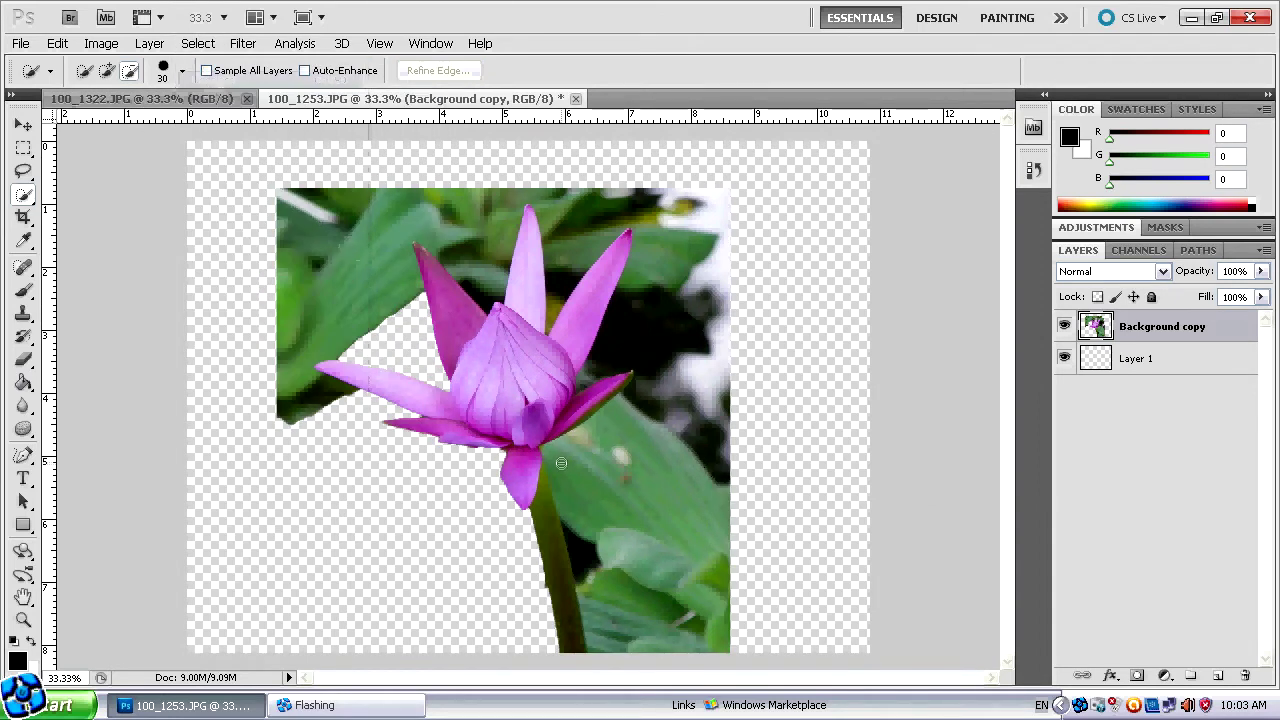
Erase the leaf areas between and beside the upper petals, plus the dark area at right
key("shift")
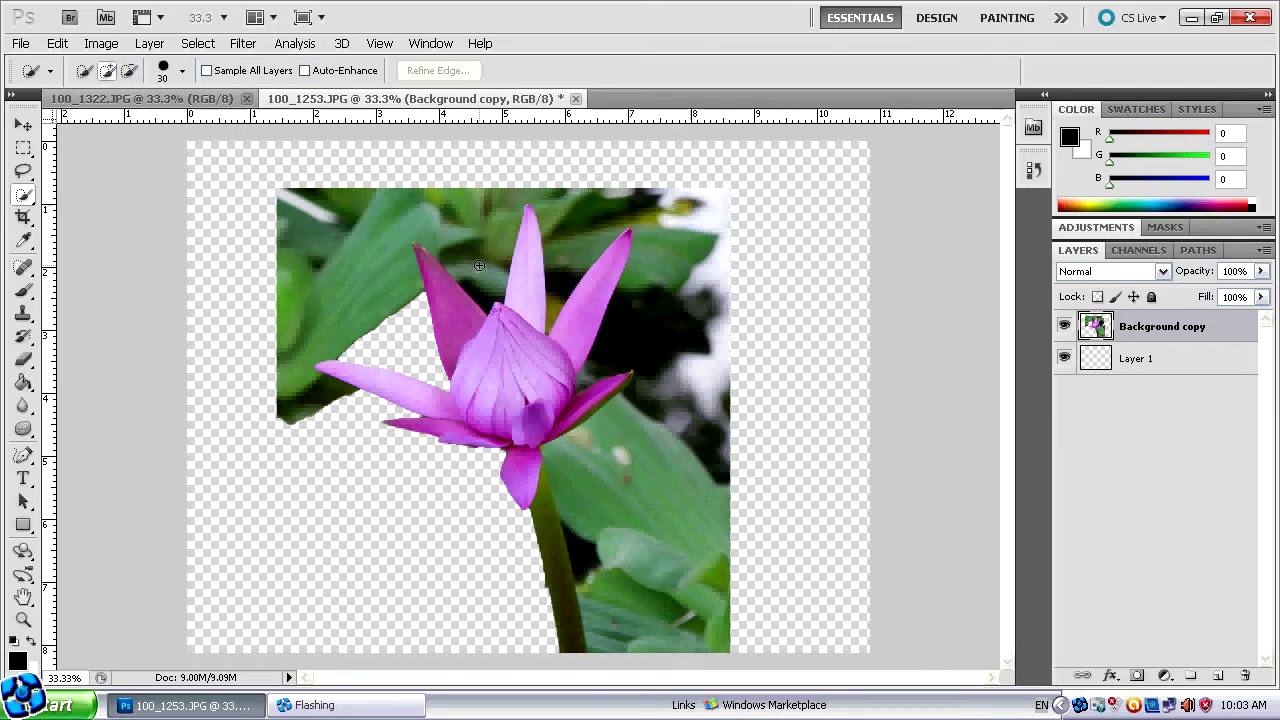
left_click_drag(480, 268, 478, 256)
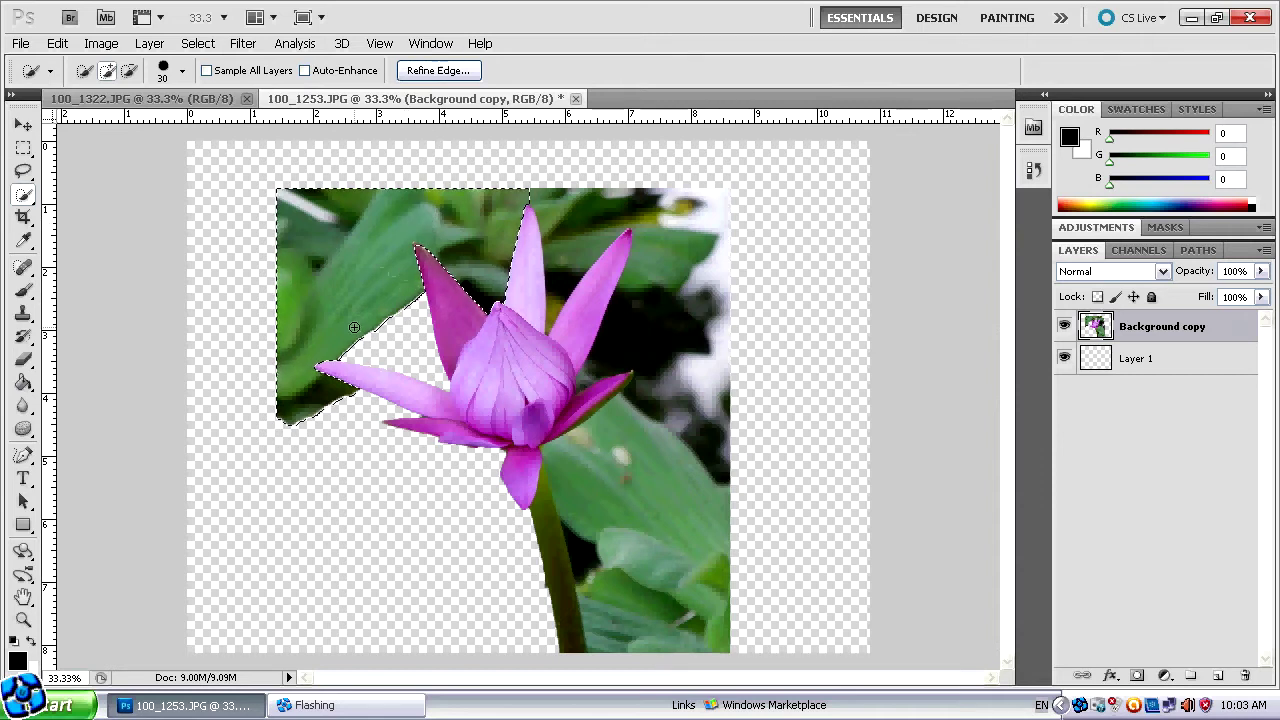
key("Delete")
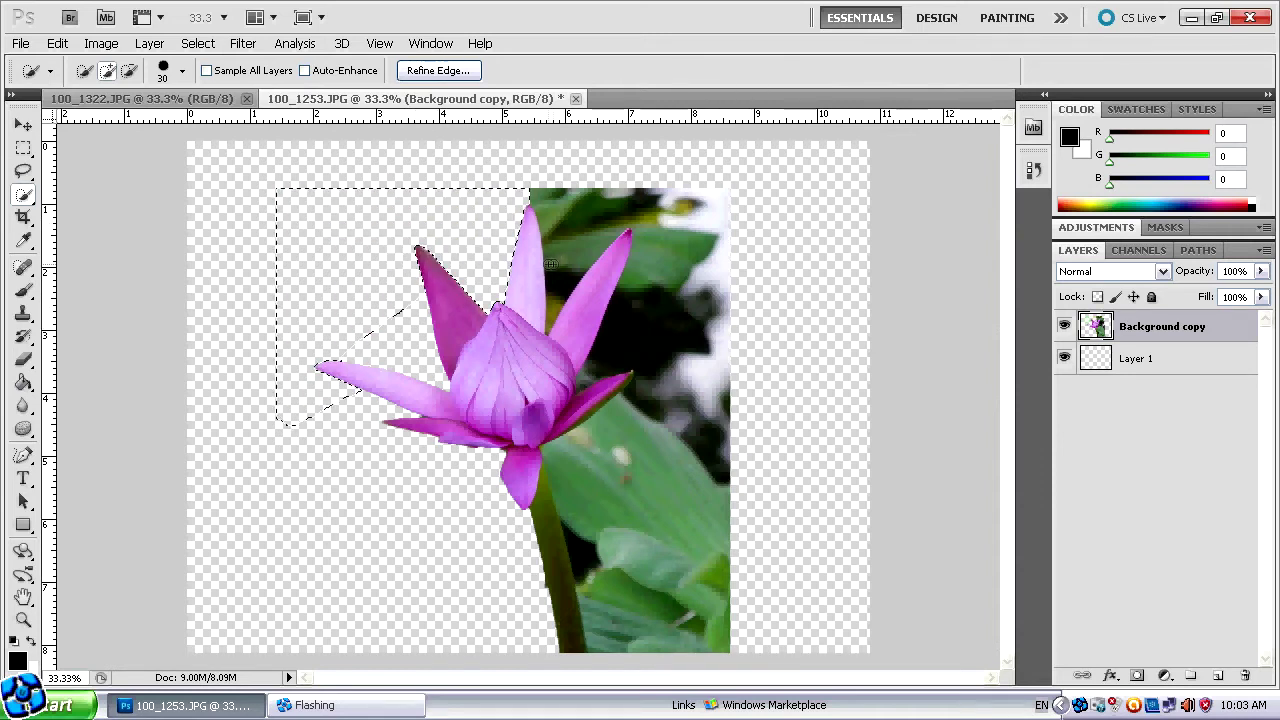
left_click_drag(564, 272, 564, 229)
key("Delete")
left_click_drag(665, 268, 667, 257)
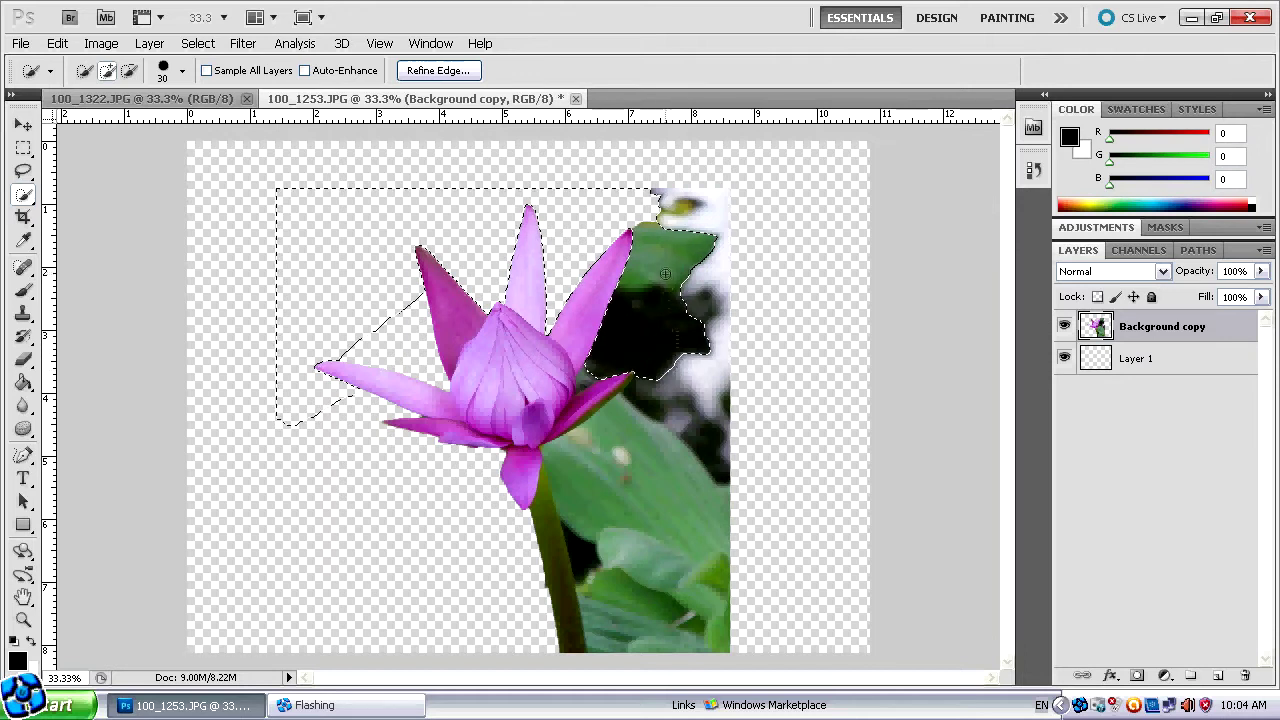
key("Delete")
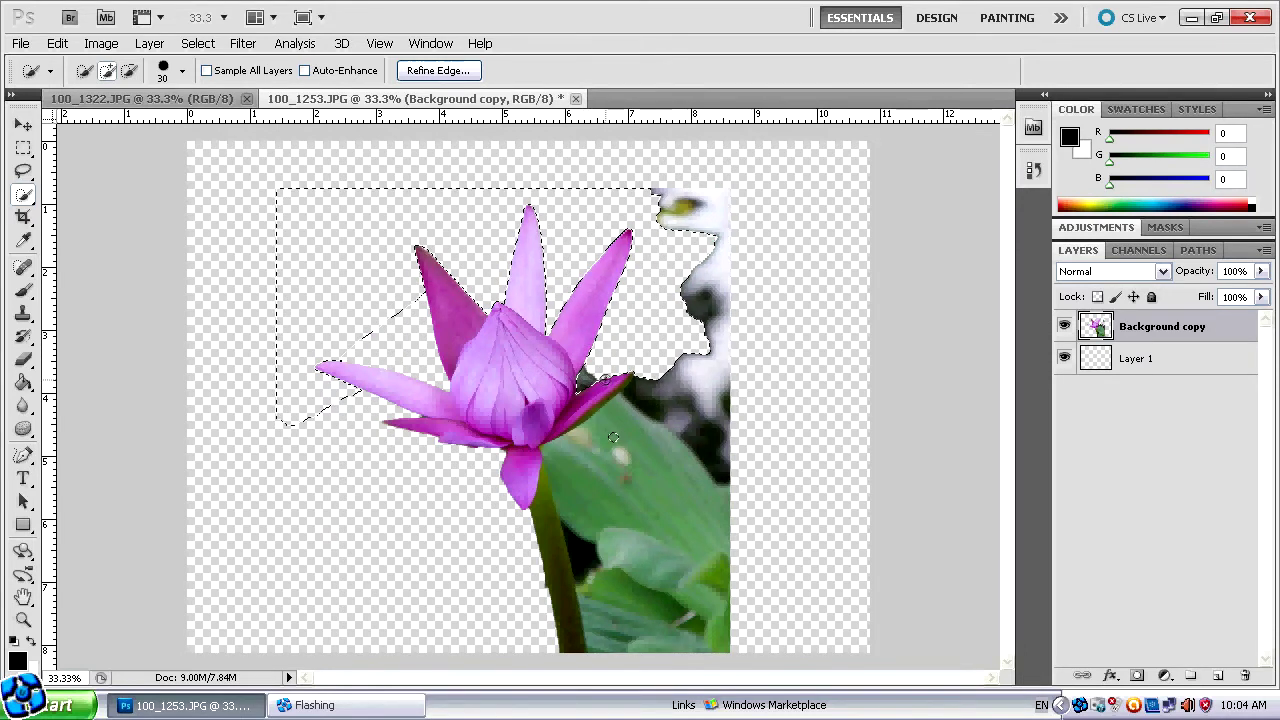
Deselect, then select the leaf patch beside the flower's base
left_click(192, 45)
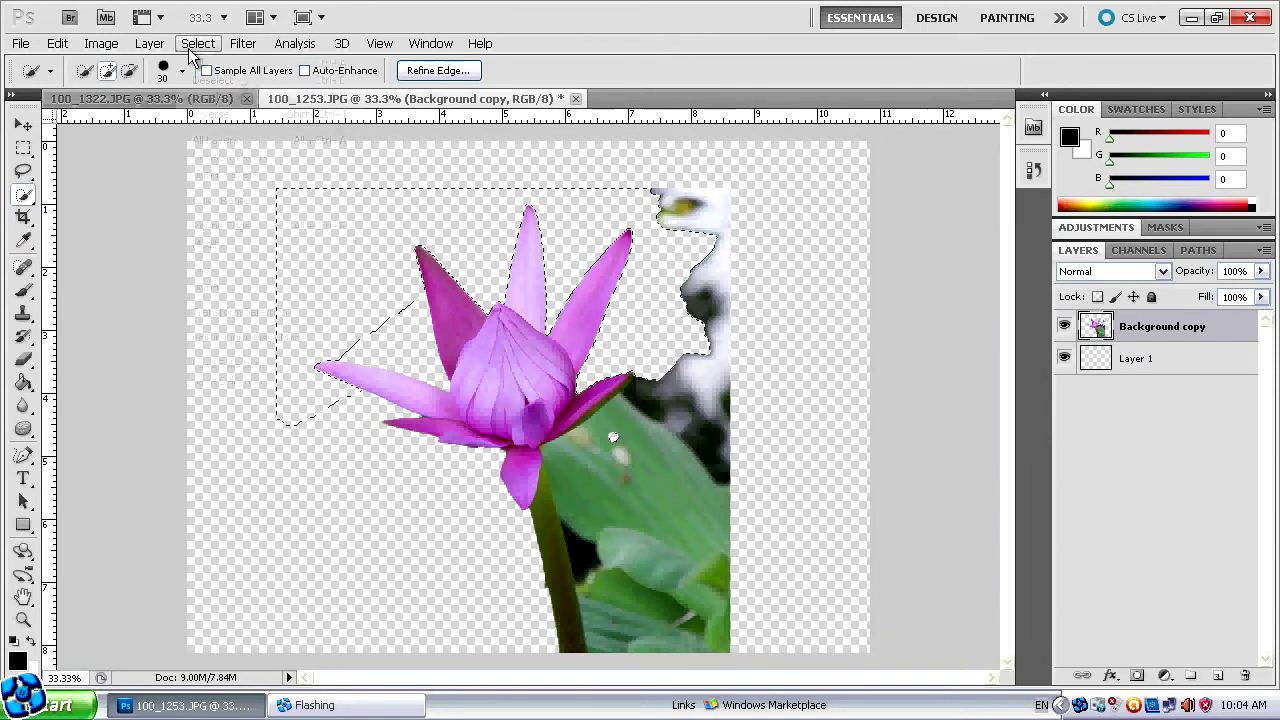
left_click(205, 80)
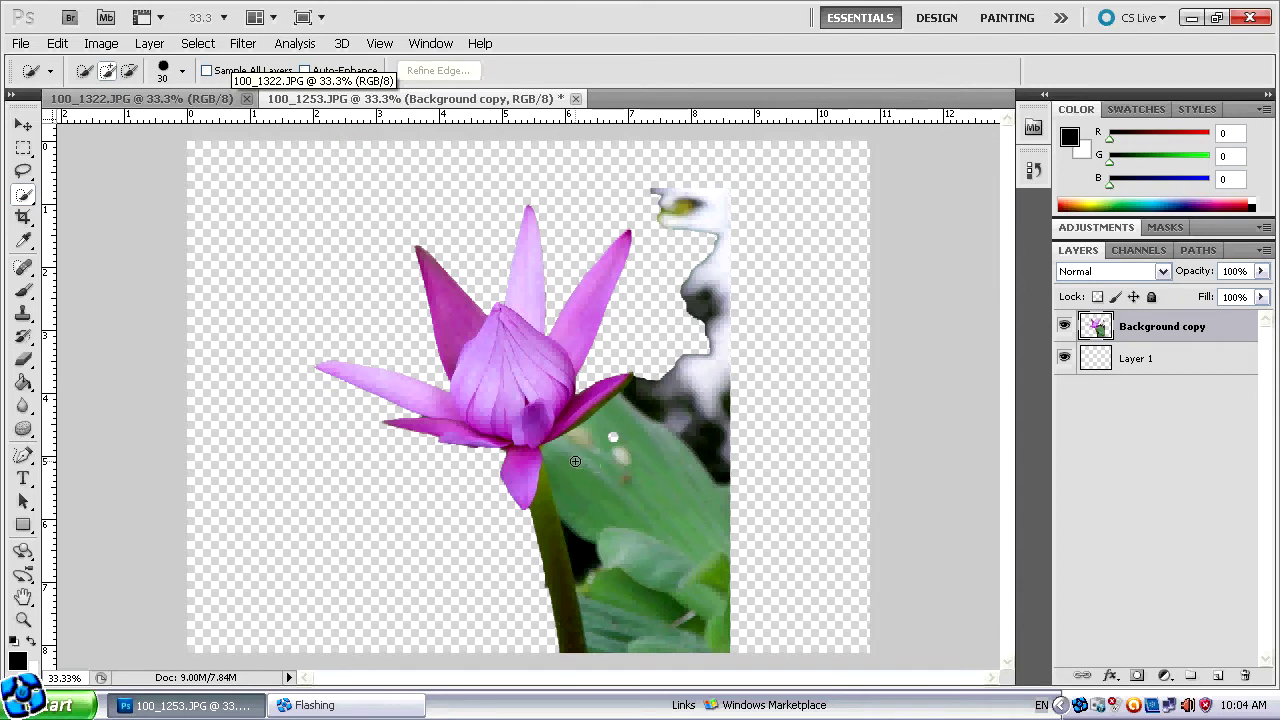
left_click(575, 461)
mouse_move(555, 453)
left_mouse_down()
mouse_move(592, 438)
mouse_move(577, 483)
left_mouse_up()
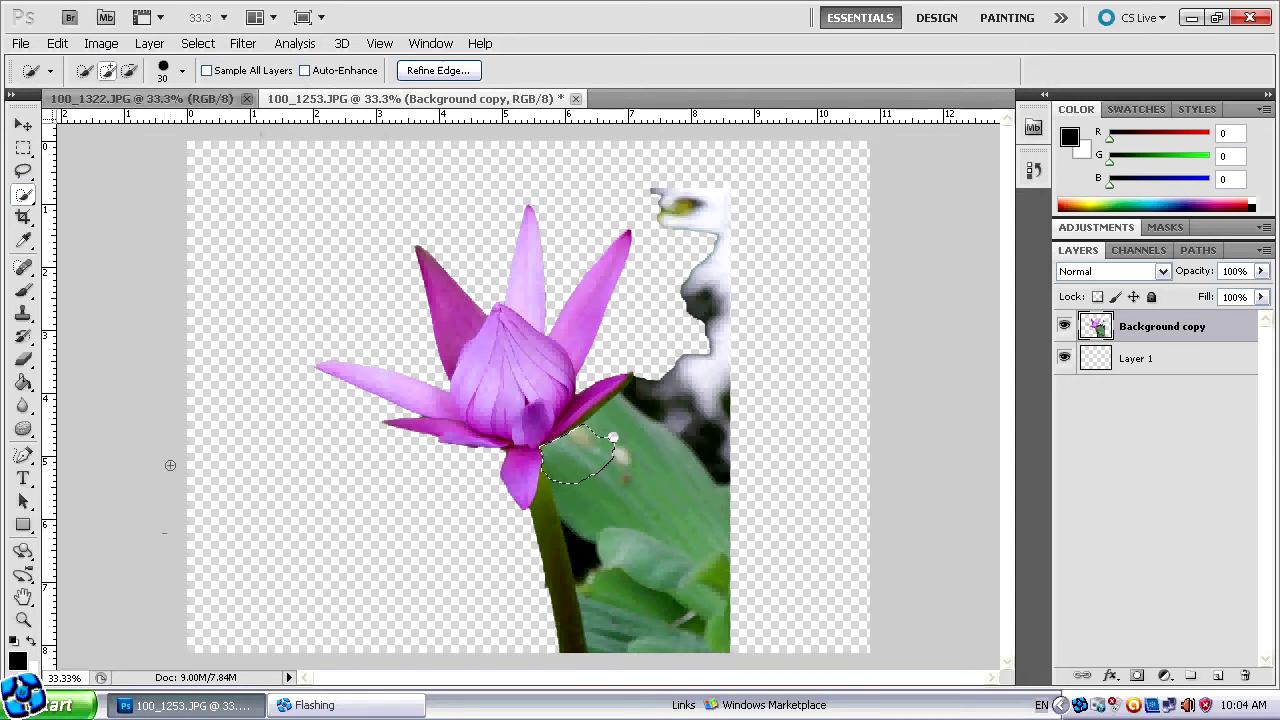
left_click(31, 622)
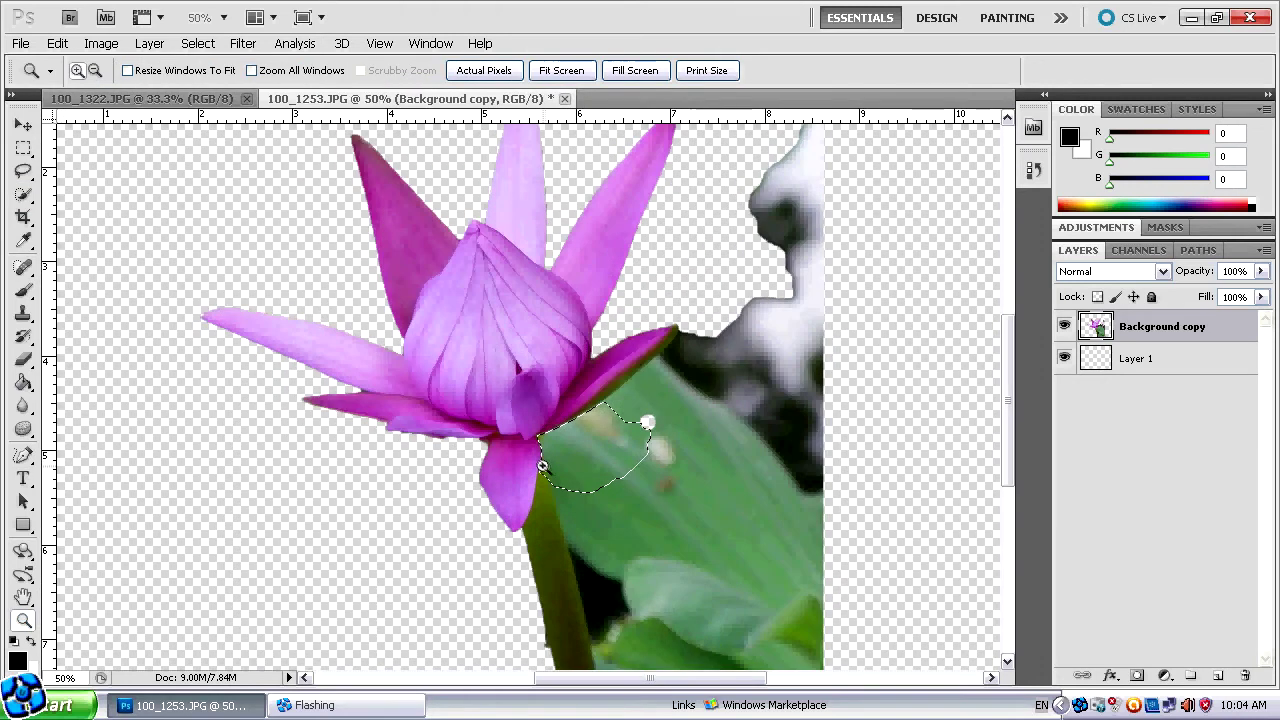
Zoom in on the junction of the lower petal and leaf
left_click(541, 464)
left_click(541, 464)
left_click(540, 463)
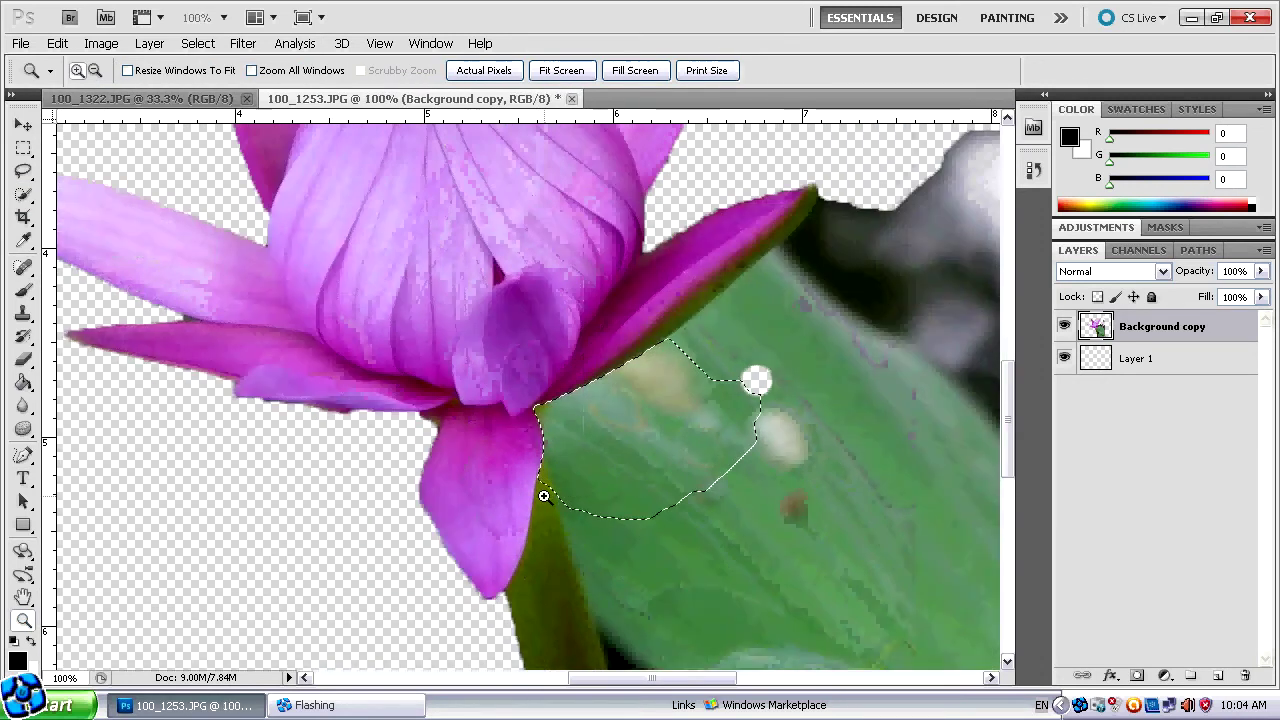
left_click(543, 494)
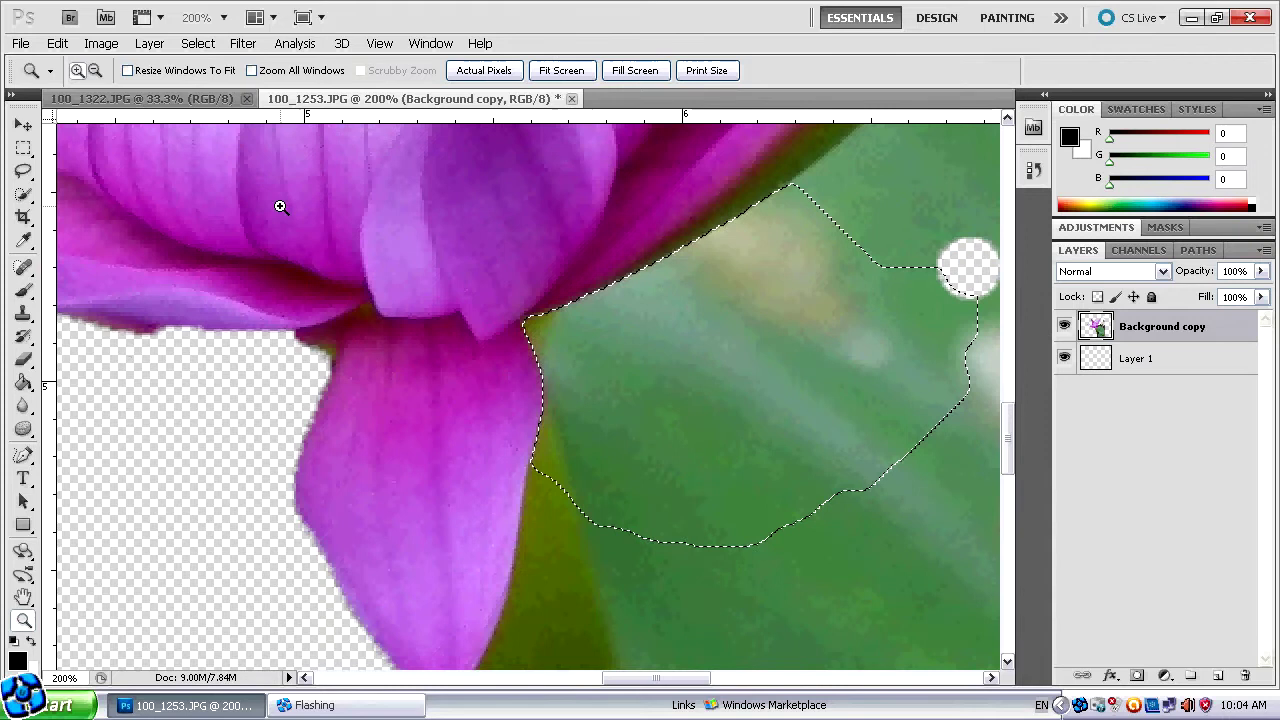
left_click(98, 74)
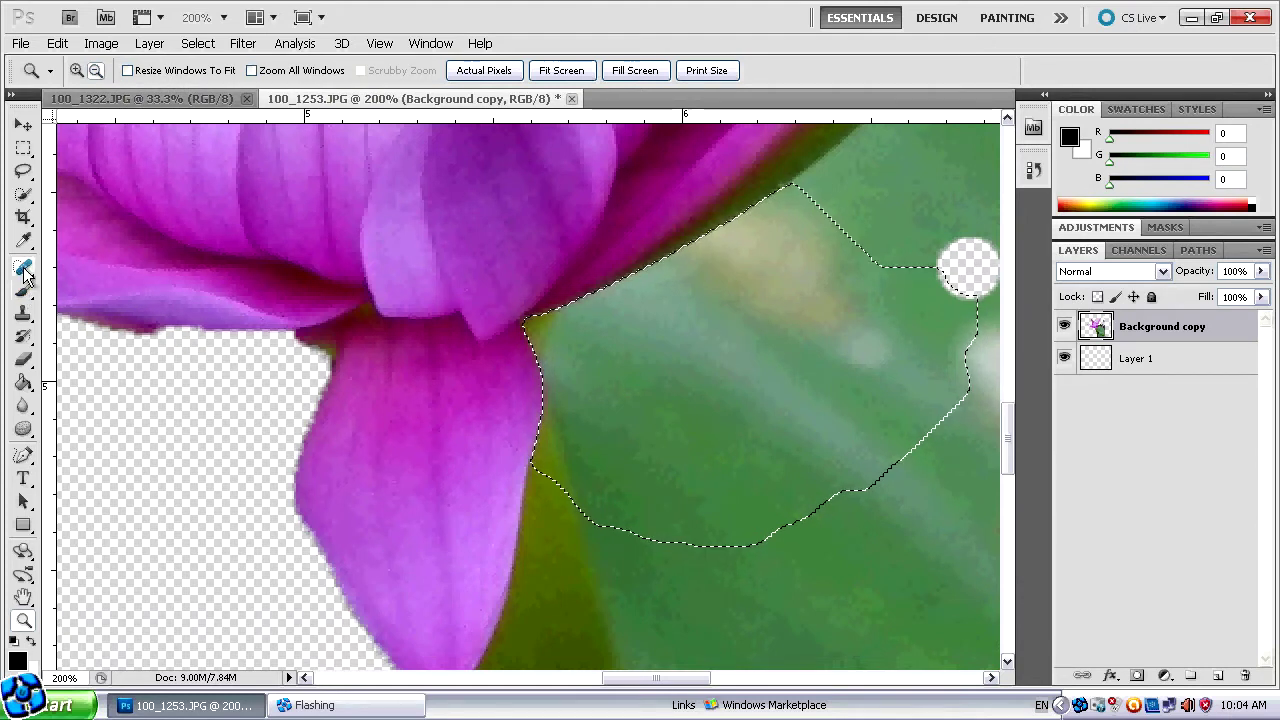
left_click(25, 196)
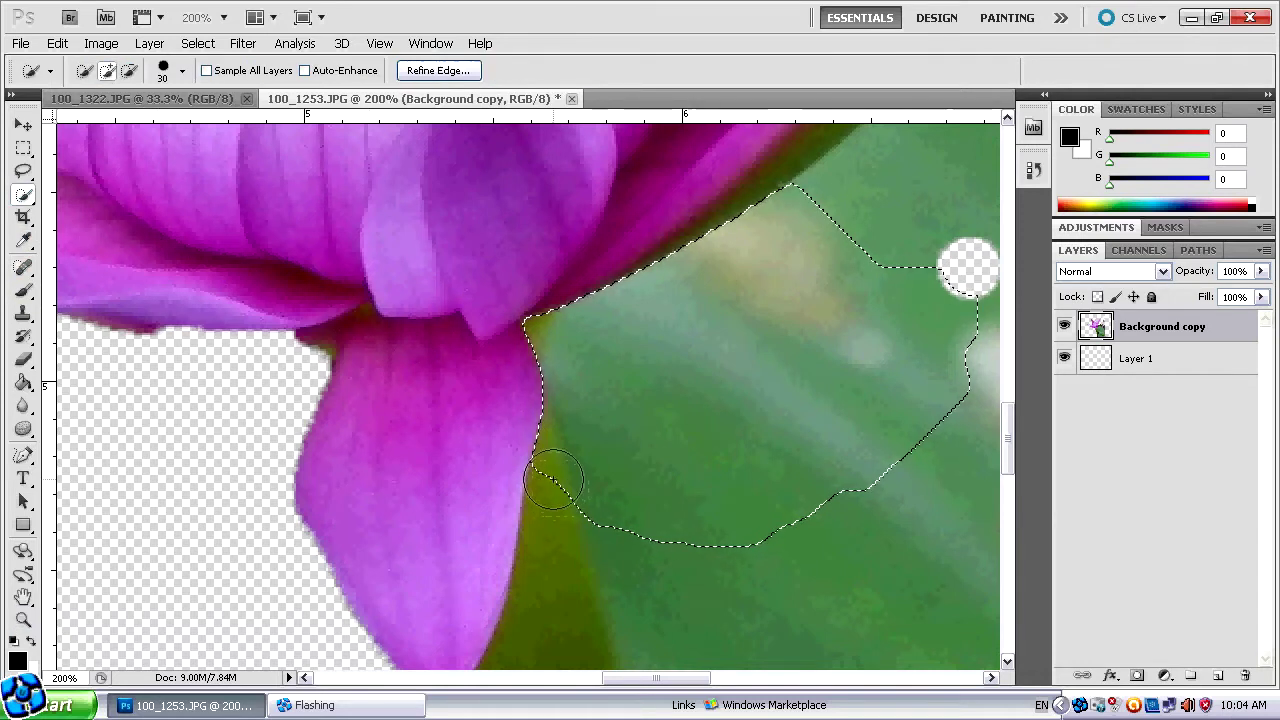
Subtract the selection edge off the petal, then with an 18 px brush add along the petal edge
left_click(131, 72)
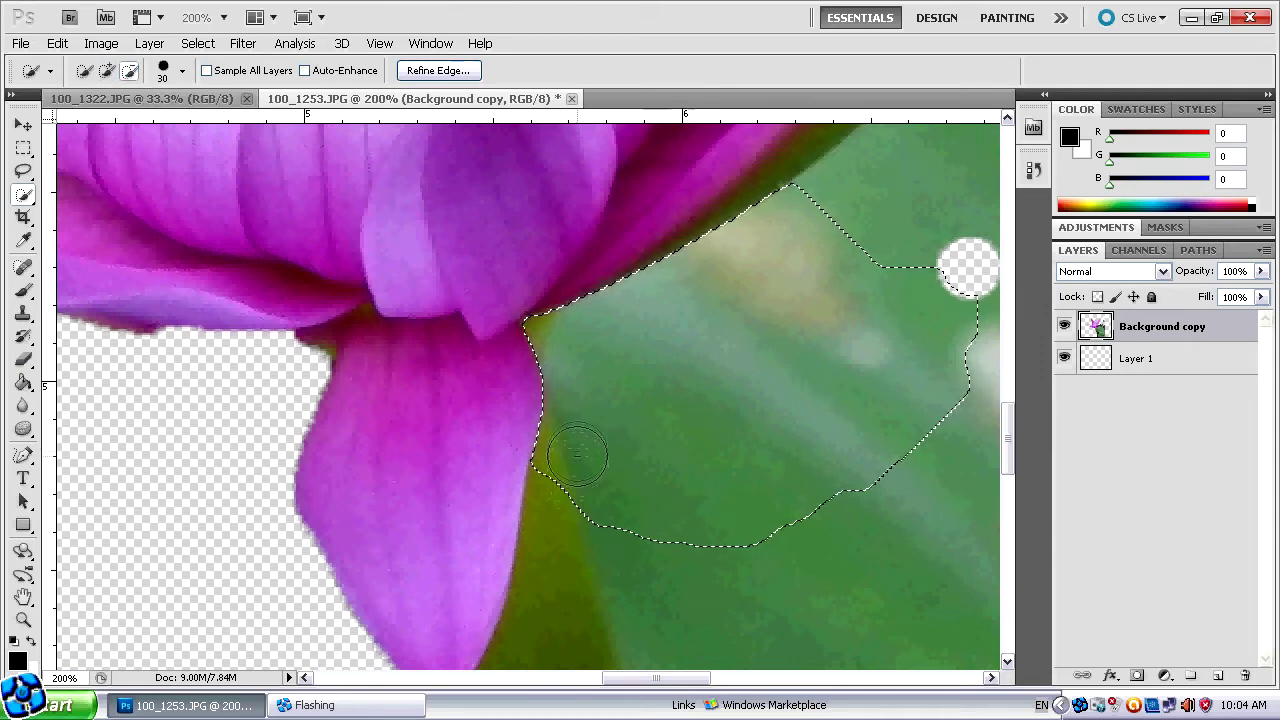
left_click_drag(566, 435, 559, 334)
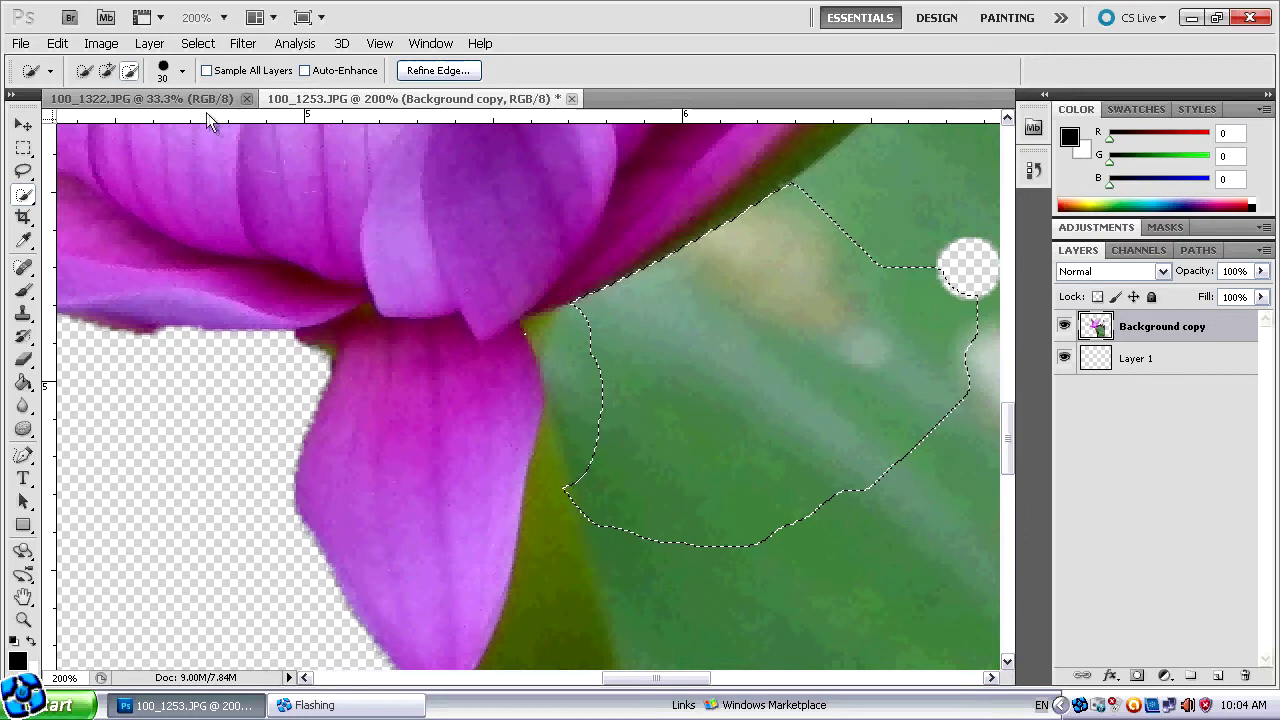
left_click(184, 71)
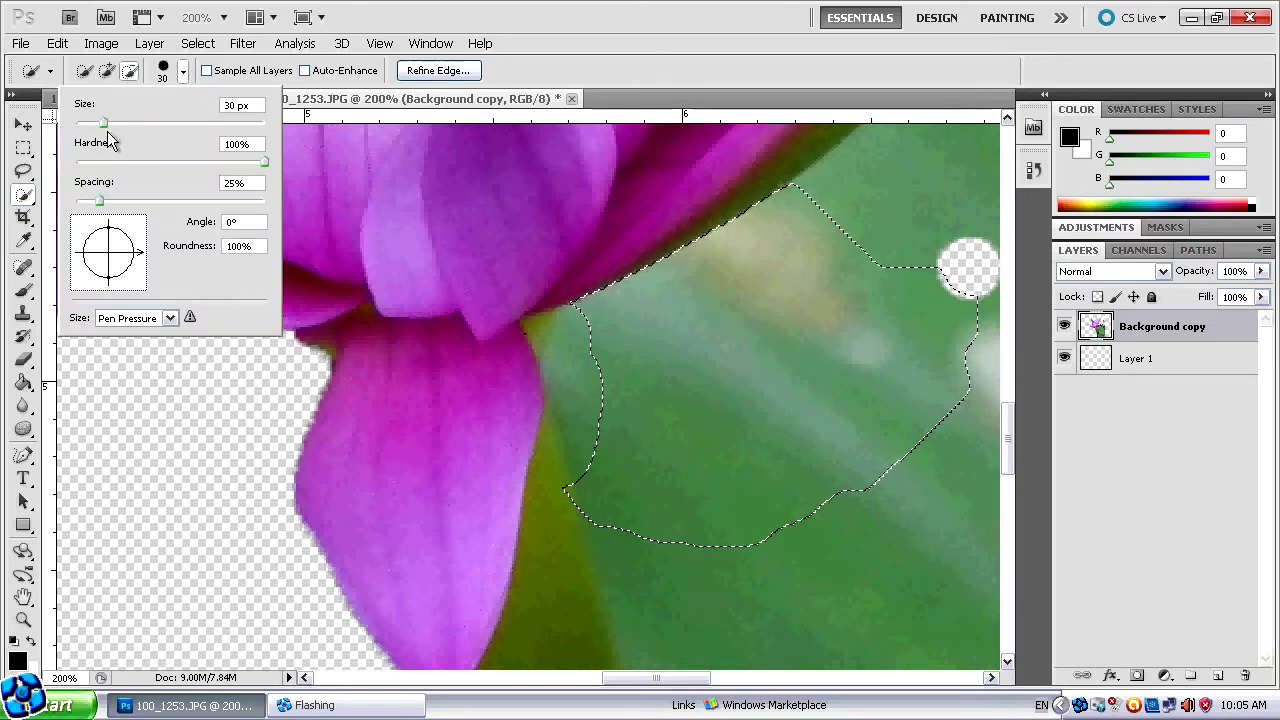
left_click_drag(103, 122, 92, 122)
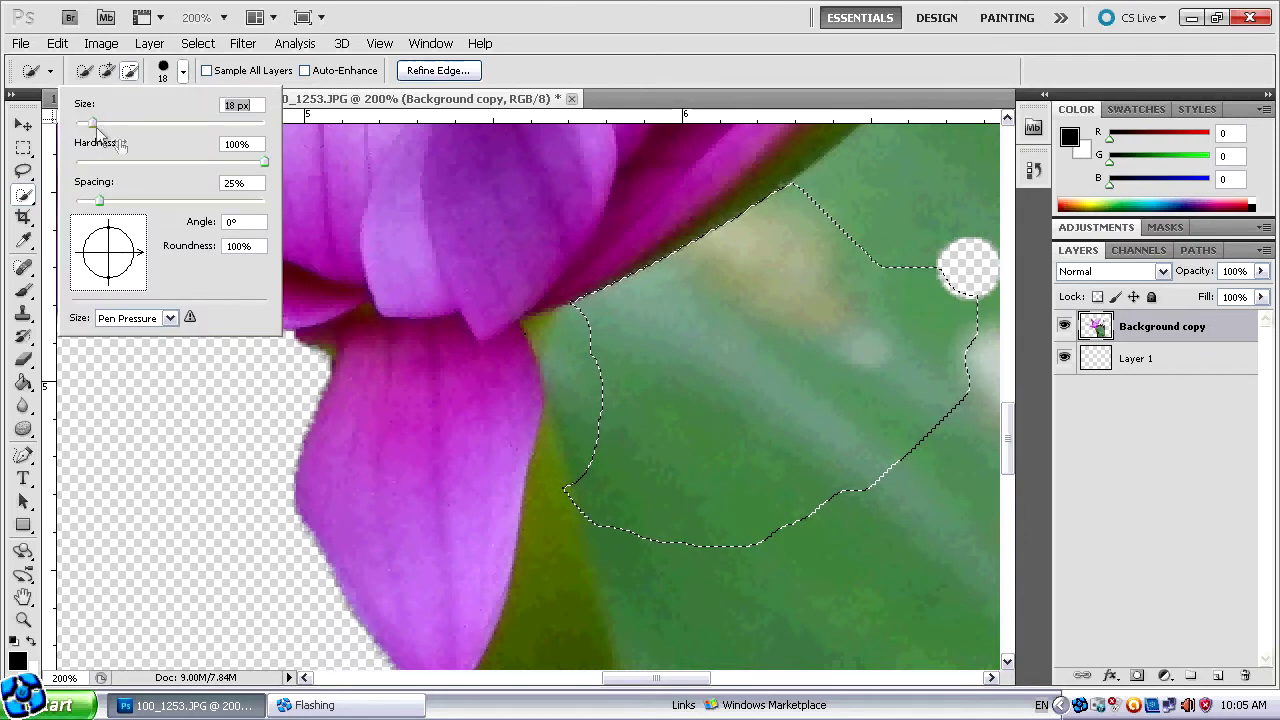
left_click(544, 331)
left_click(107, 70)
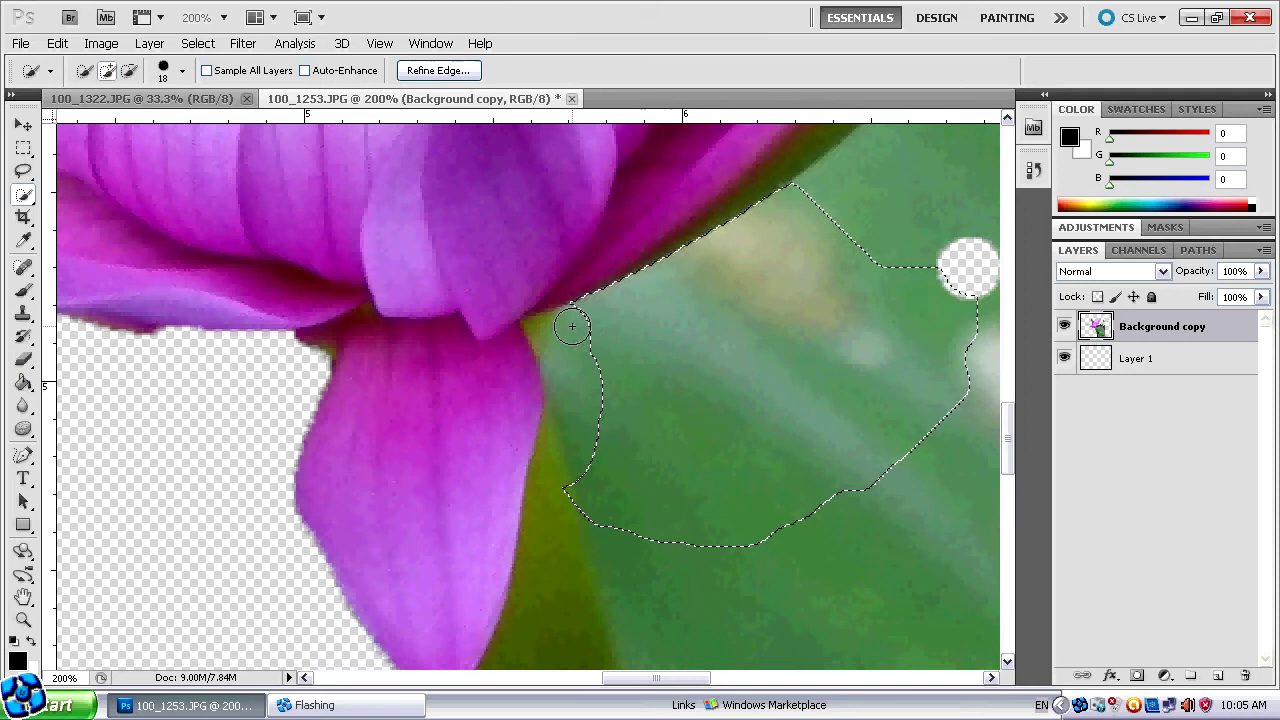
left_click_drag(572, 326, 575, 356)
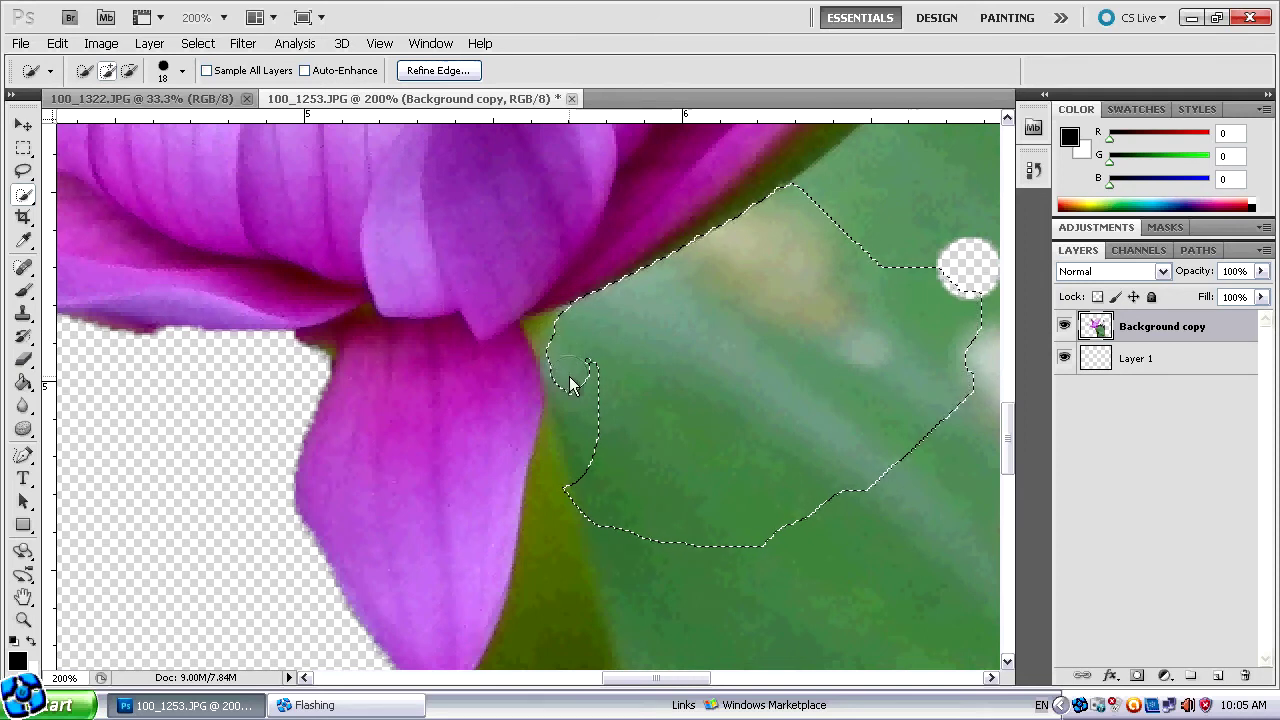
left_click_drag(577, 403, 576, 425)
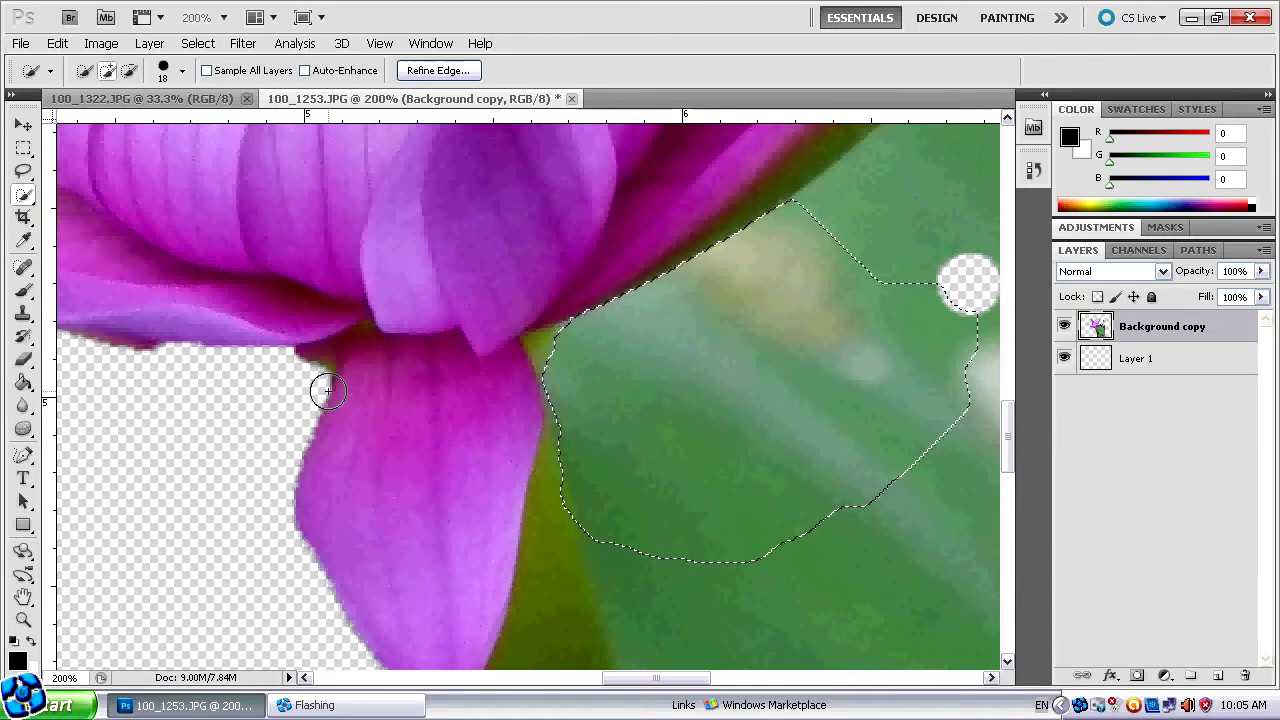
Fit the whole image on screen
left_click(24, 620)
right_click(389, 327)
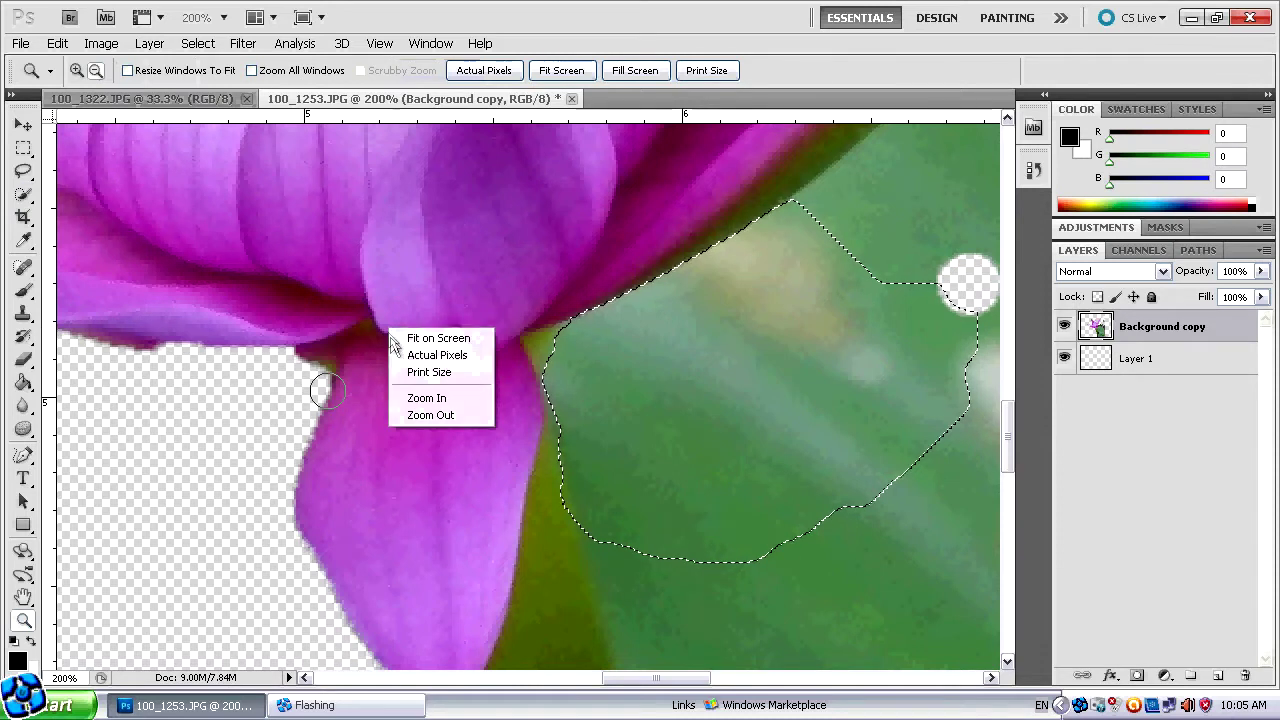
left_click(425, 343)
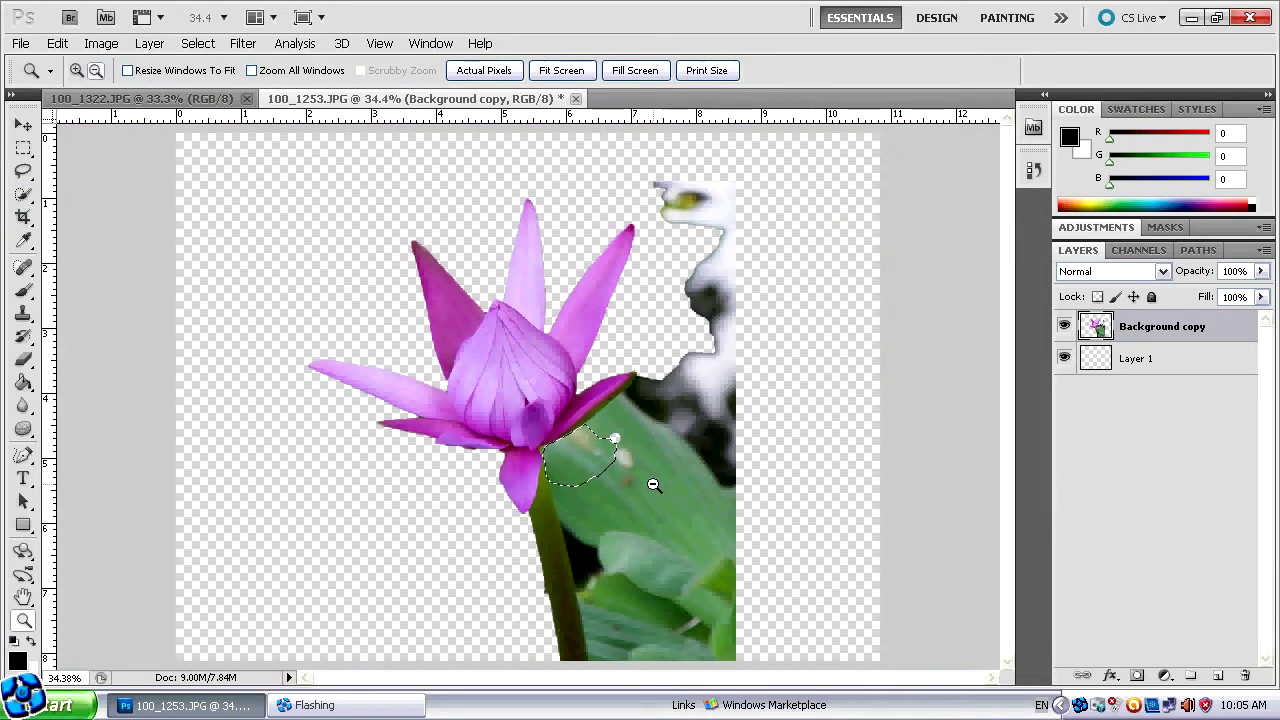
Delete the selected leaf patch below the flower and deselect
key("Delete")
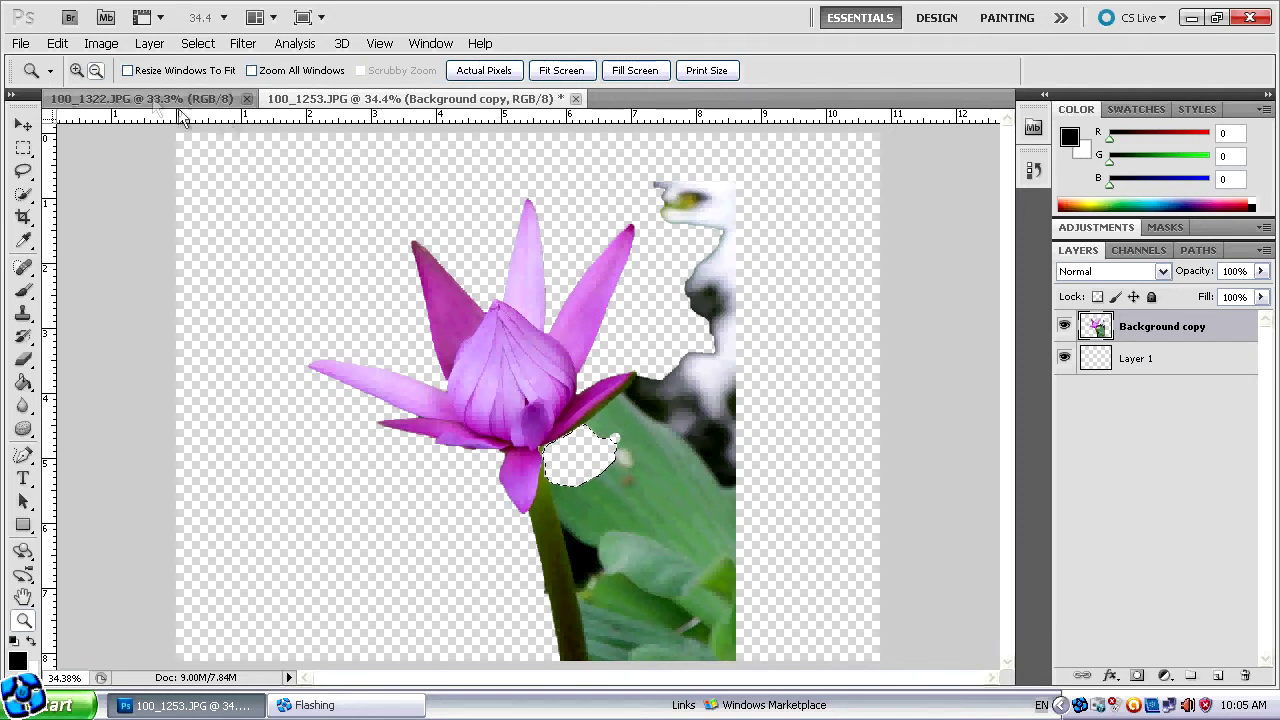
left_click(618, 435)
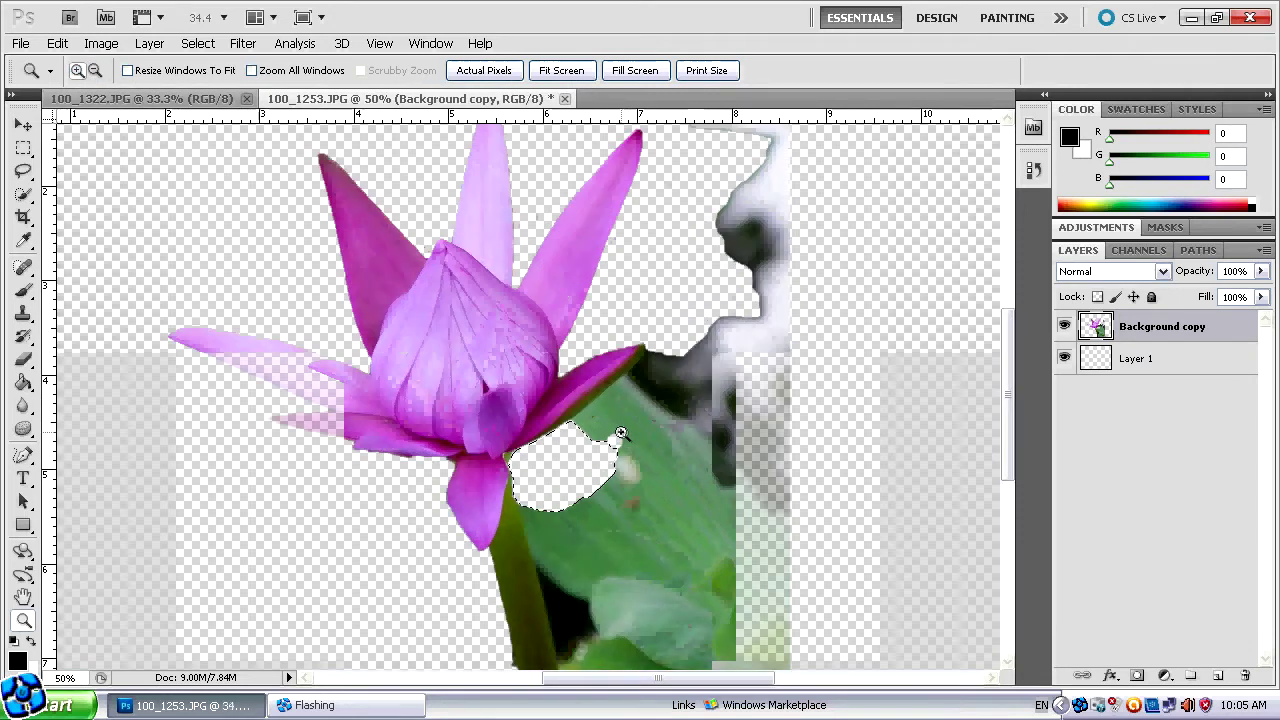
left_click(655, 459)
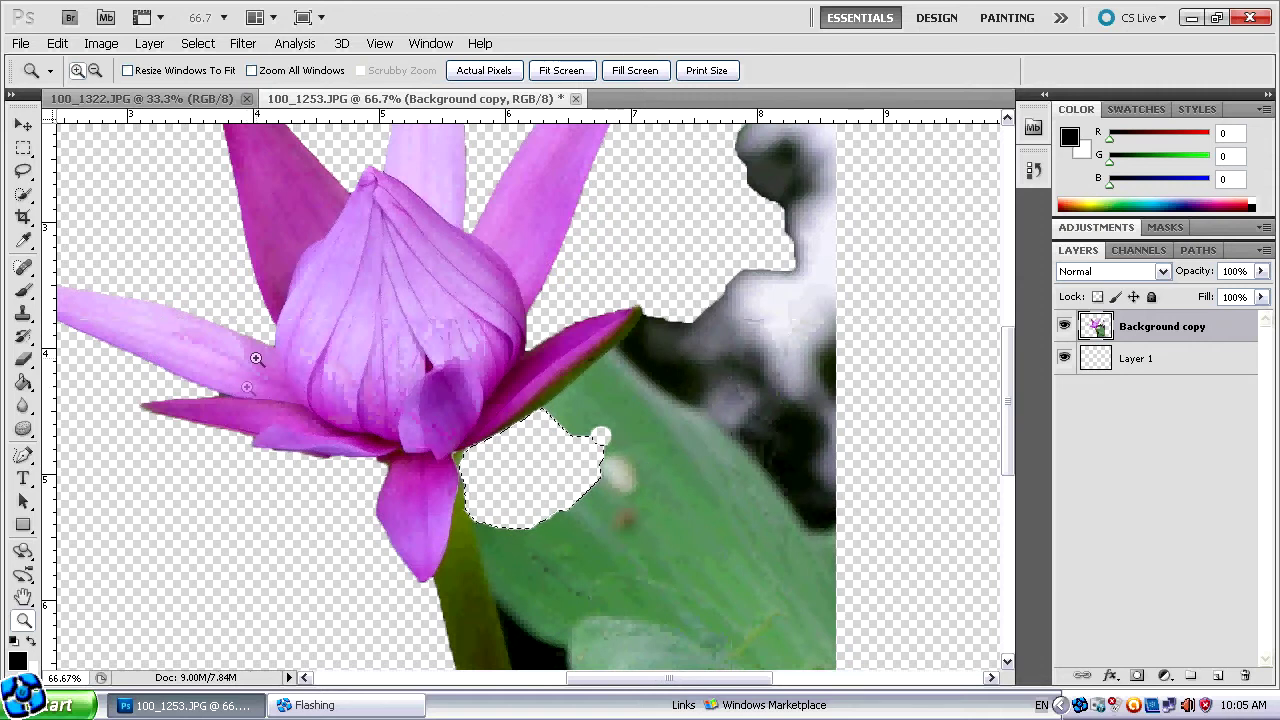
left_click(197, 43)
left_click(196, 80)
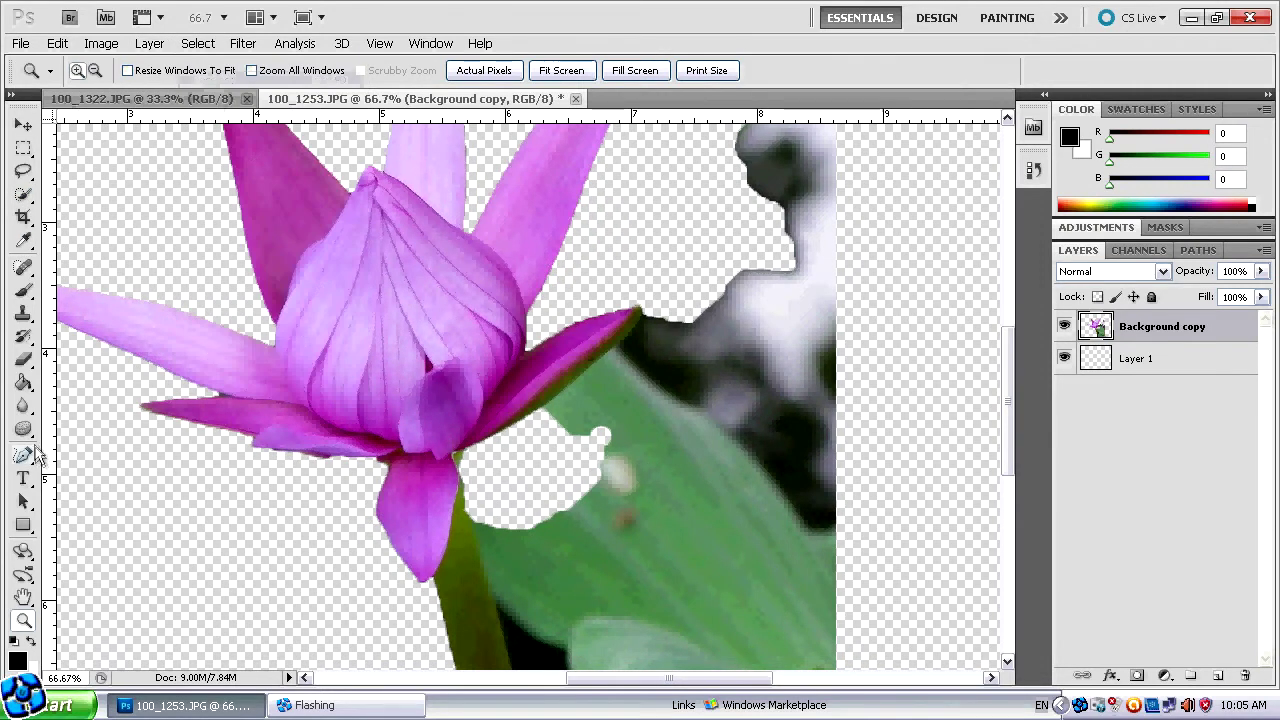
Erase the leaf strip beside the lower petal, extend over the dark area and lower leaf, then deselect
left_click(25, 195)
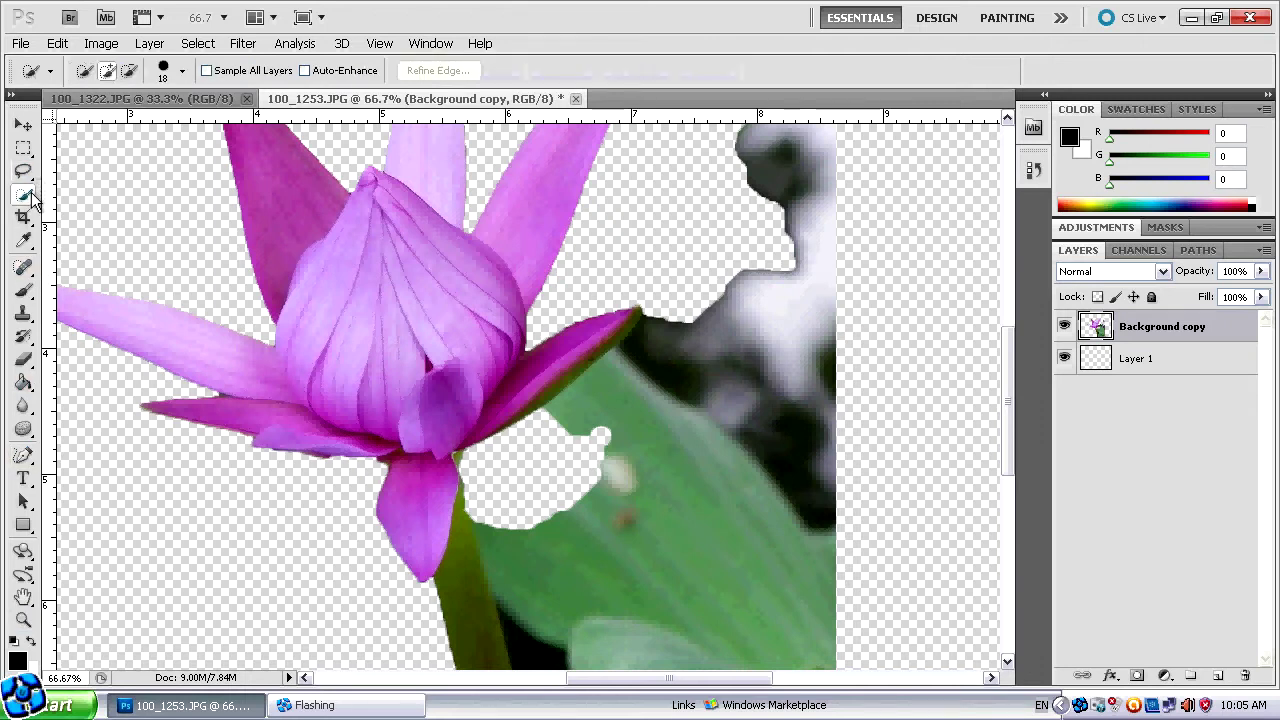
left_click_drag(600, 405, 628, 408)
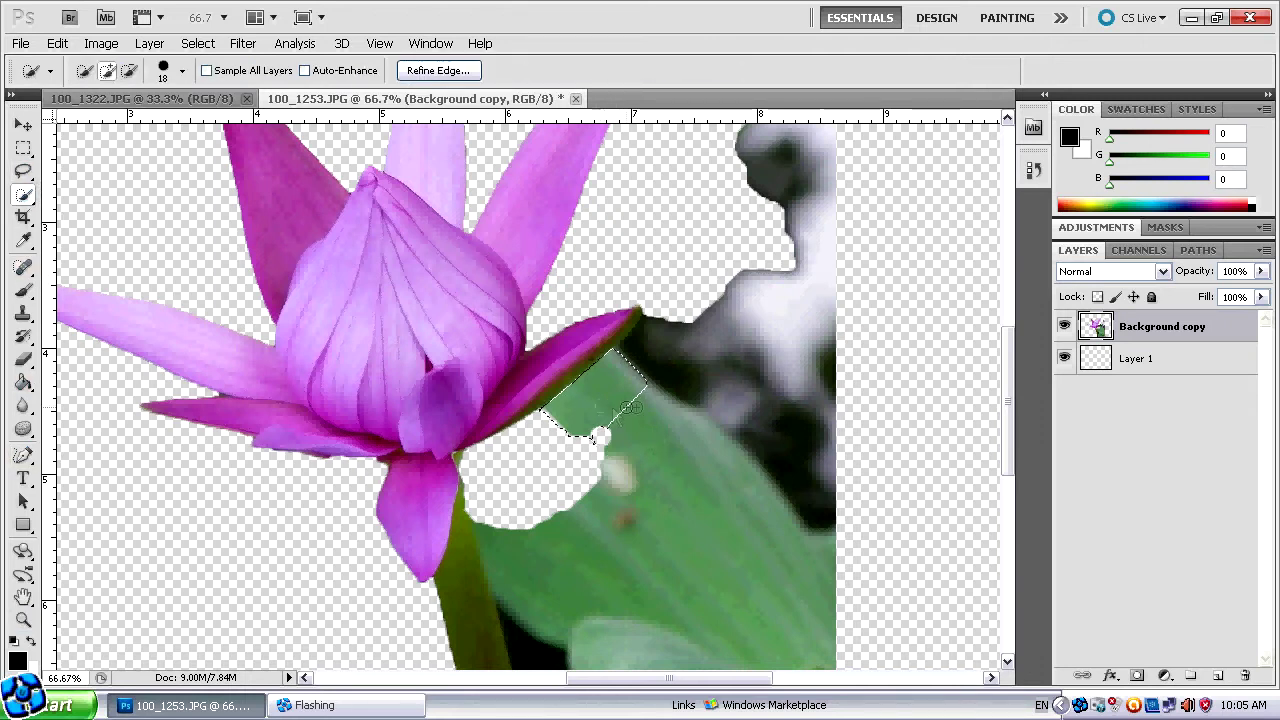
key("Delete")
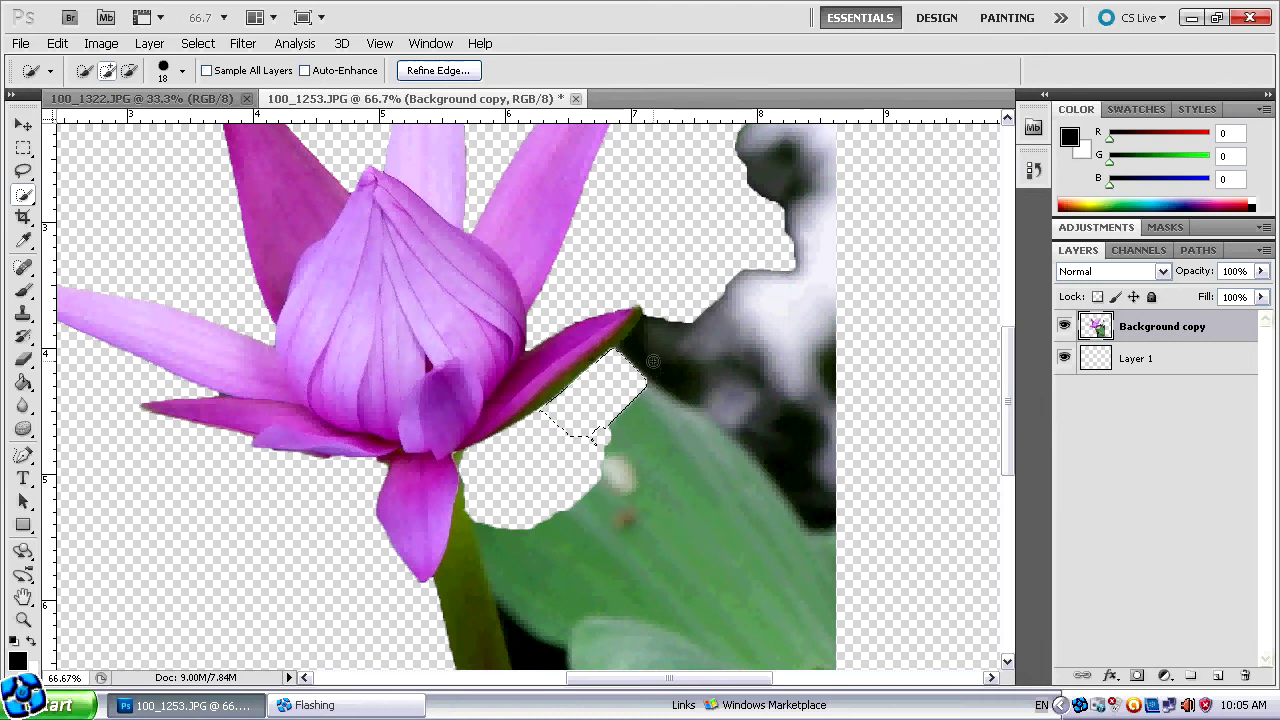
mouse_move(648, 353)
left_mouse_down()
mouse_move(672, 398)
mouse_move(655, 435)
left_mouse_up()
left_click(643, 500)
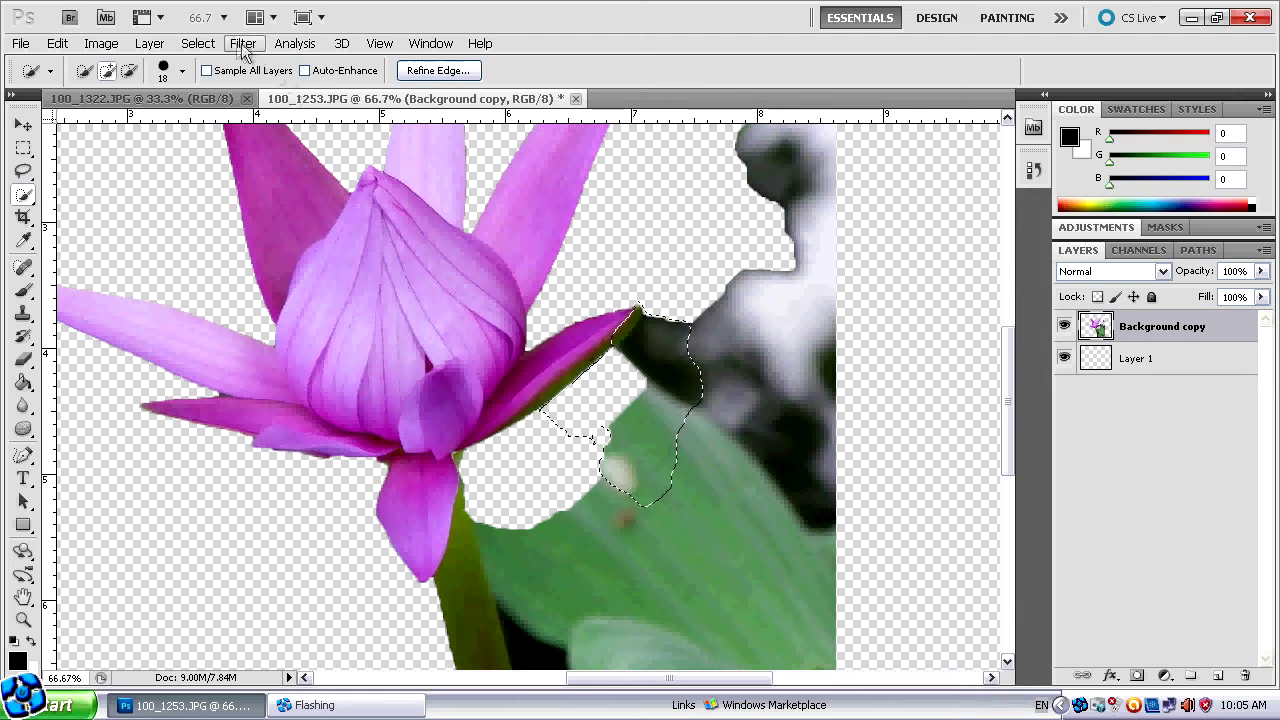
left_click(198, 43)
left_click(212, 80)
Select the leaf area and stem below the flower with Quick Selection
scroll(606, 514, "down", 1)
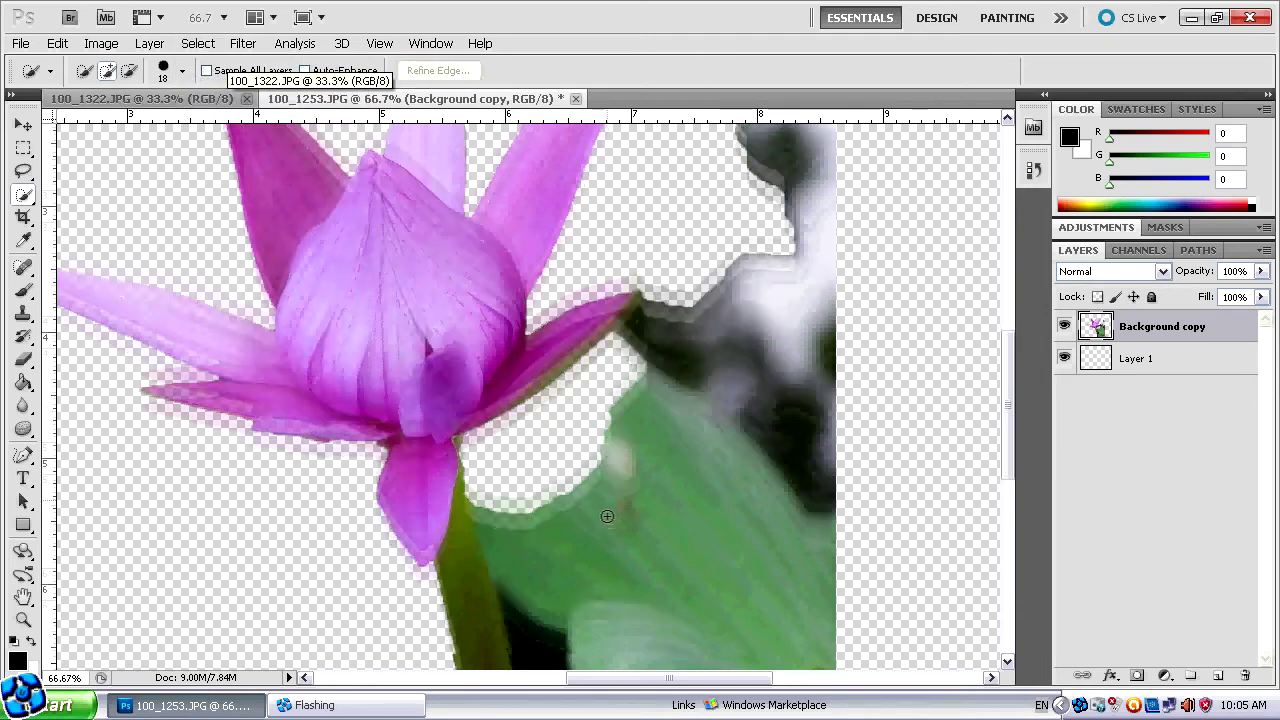
scroll(575, 496, "down", 2)
scroll(575, 496, "down", 2)
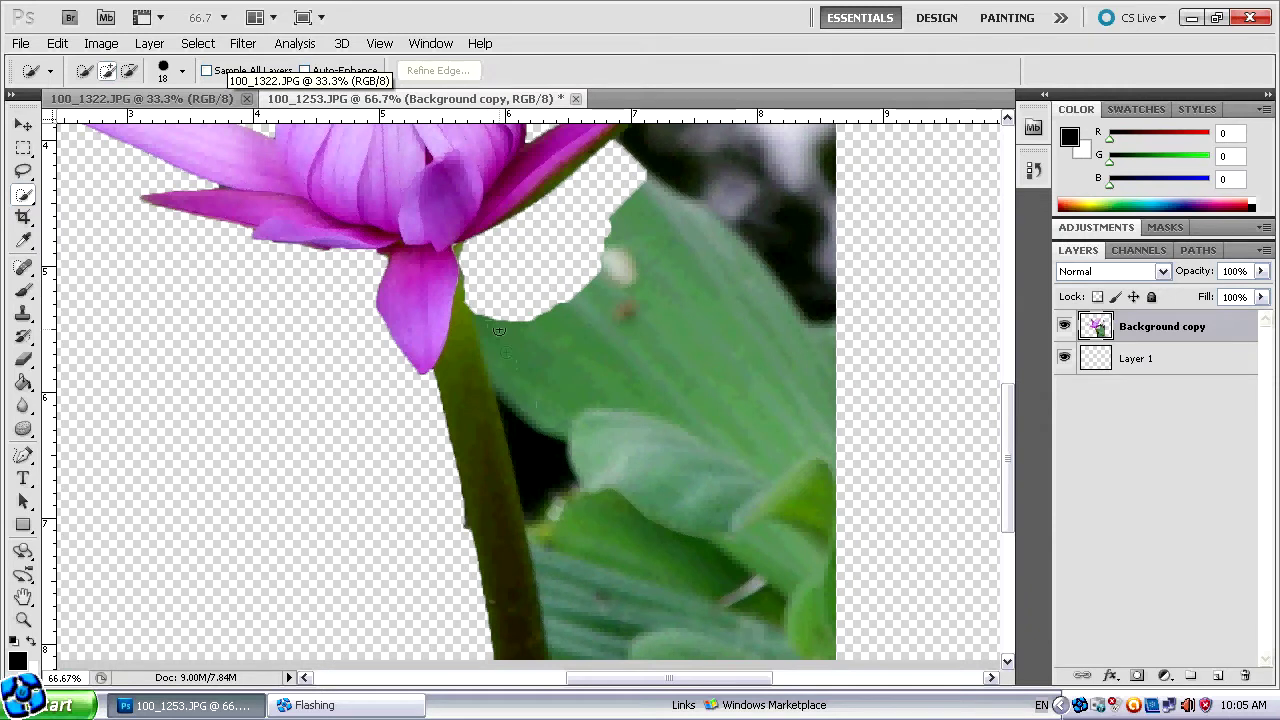
left_click_drag(498, 330, 556, 400)
left_click_drag(566, 498, 567, 458)
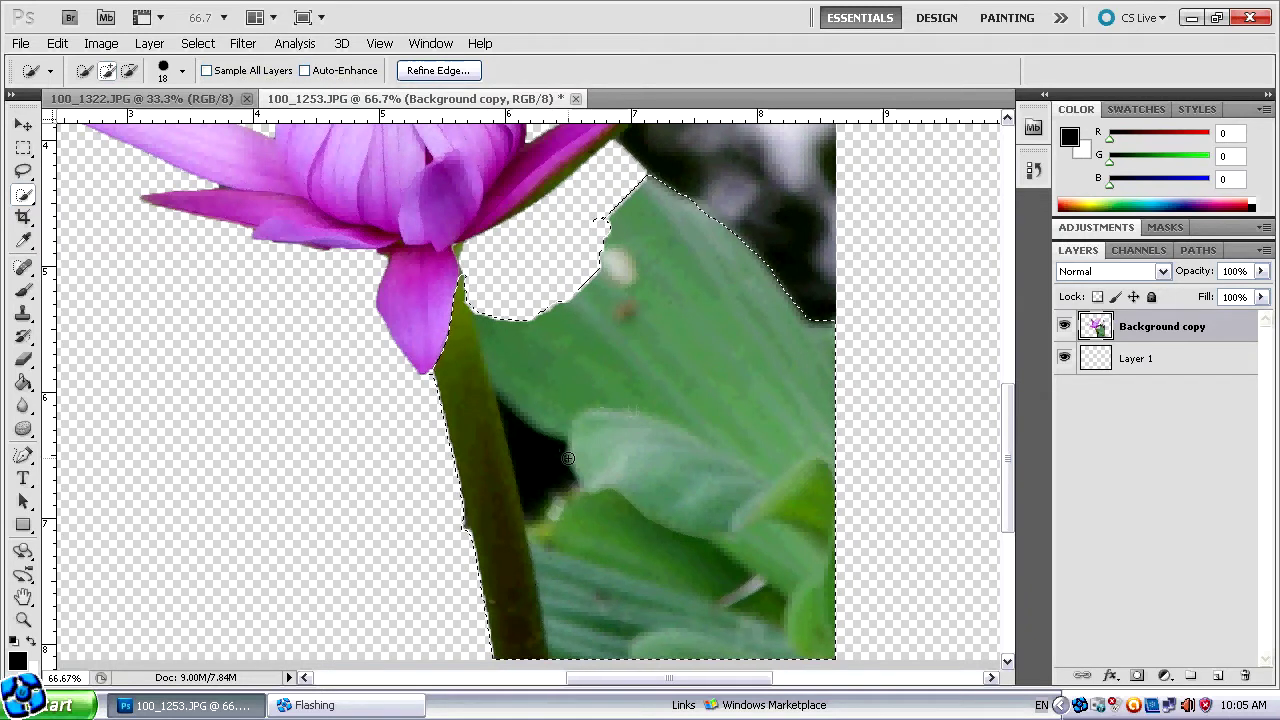
Reselect the leaf beside the stem, subtract the stem, and delete the leaf
left_click(198, 43)
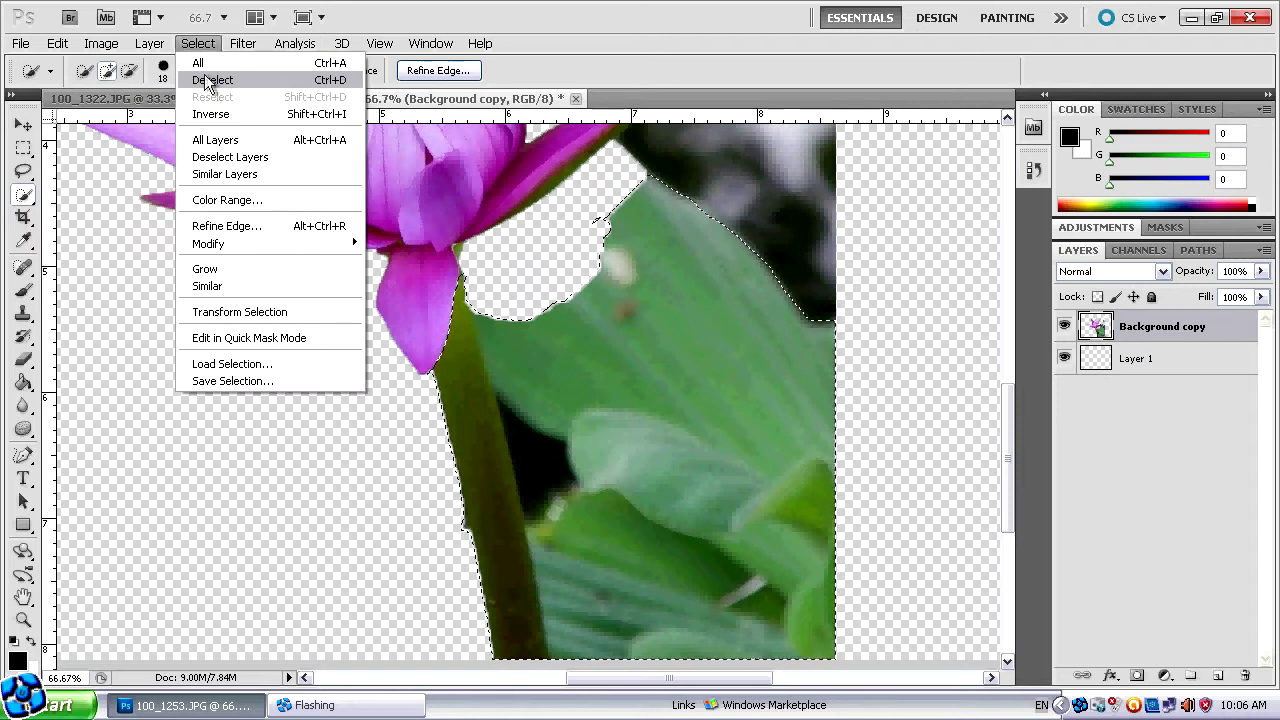
left_click(205, 84)
mouse_move(545, 440)
left_mouse_down()
mouse_move(536, 388)
mouse_move(617, 442)
left_mouse_up()
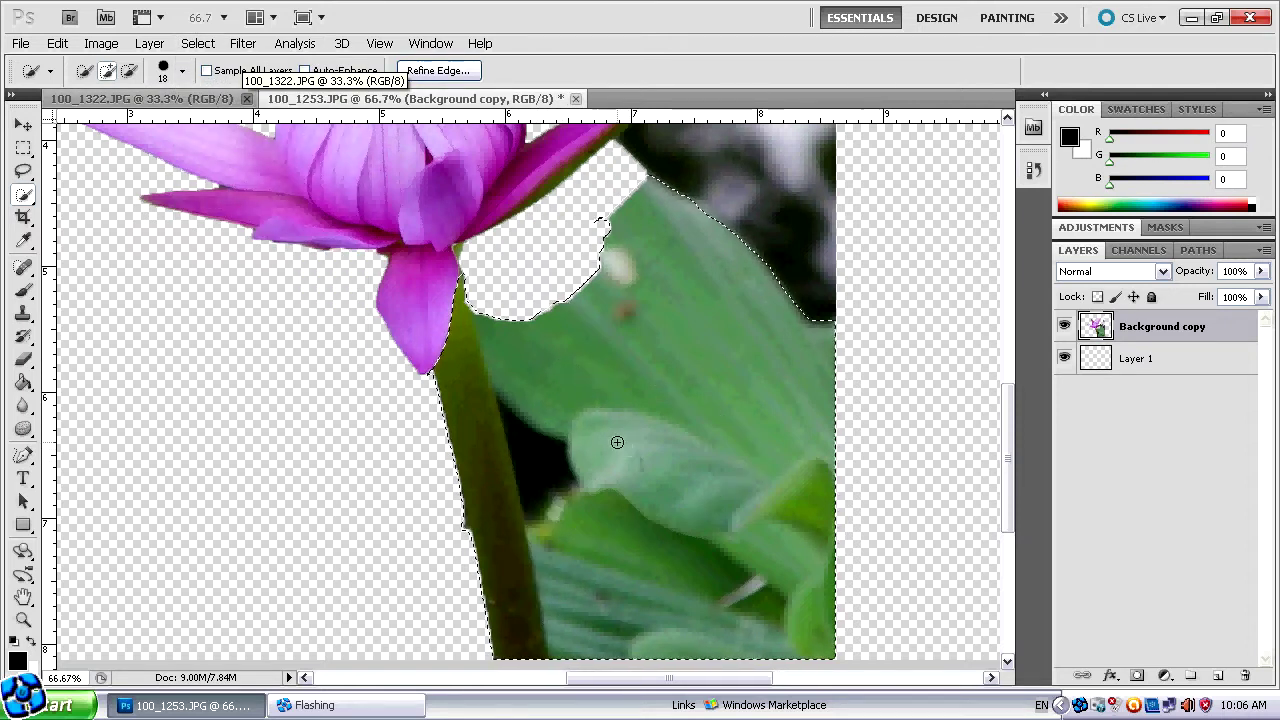
scroll(594, 418, "down", 1)
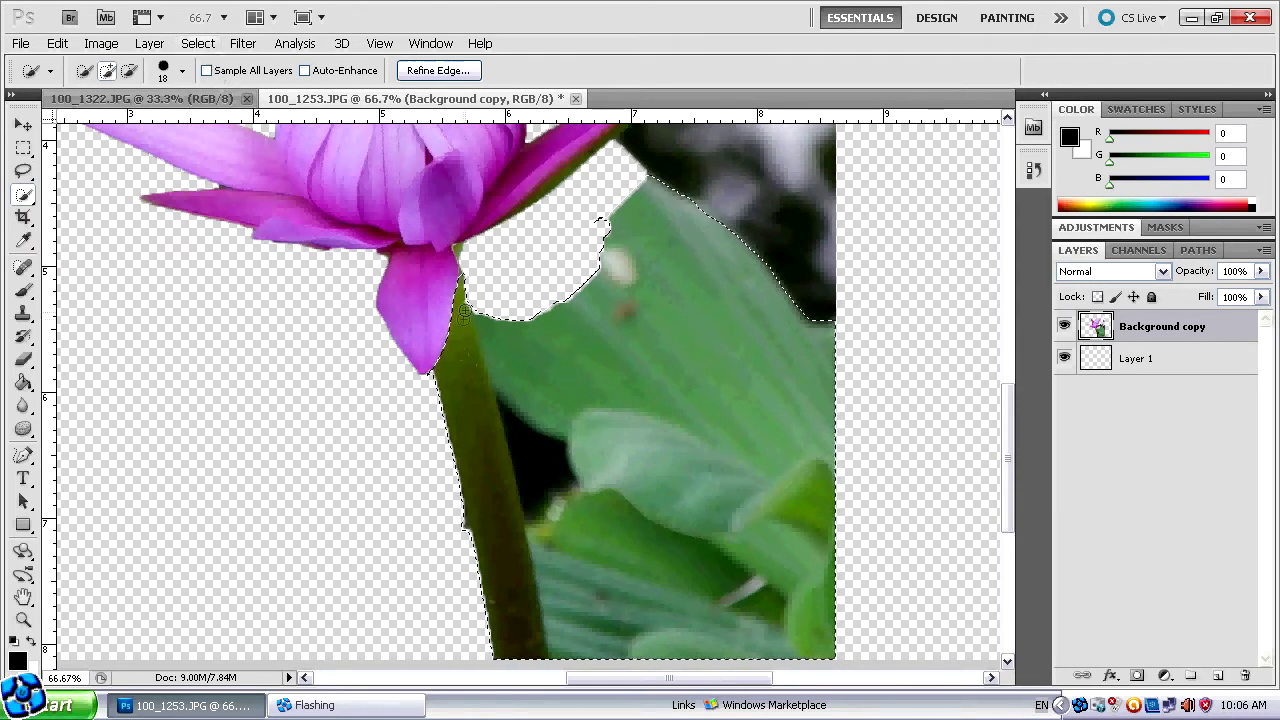
left_click(125, 72)
left_click_drag(480, 429, 512, 504)
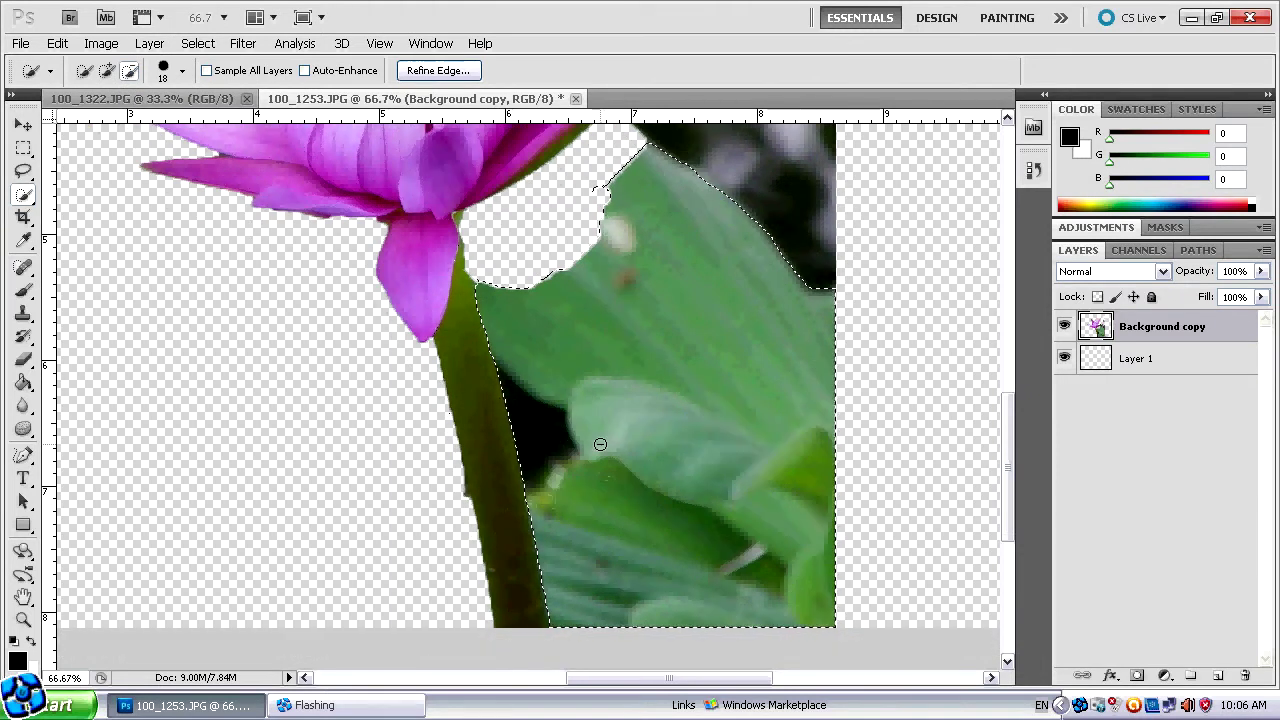
key("Delete")
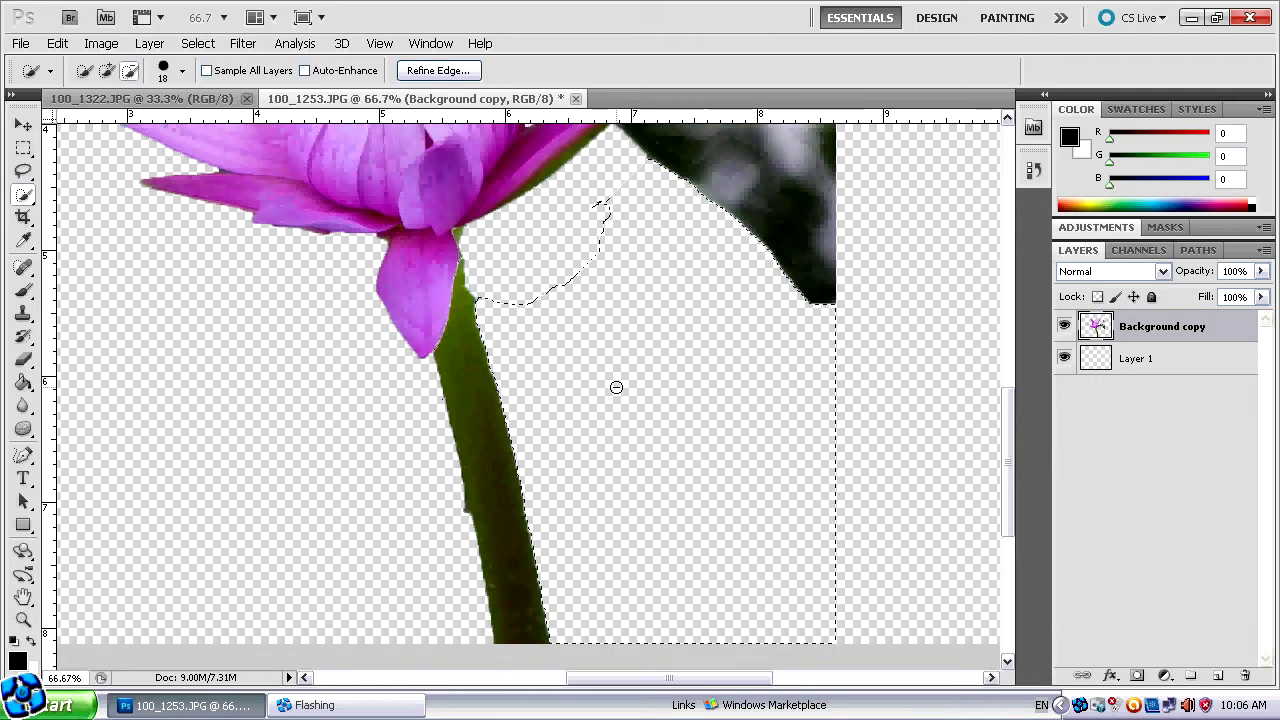
Clear the selection and return Quick Selection to Add mode
scroll(625, 340, "up", 2)
scroll(670, 365, "up", 3)
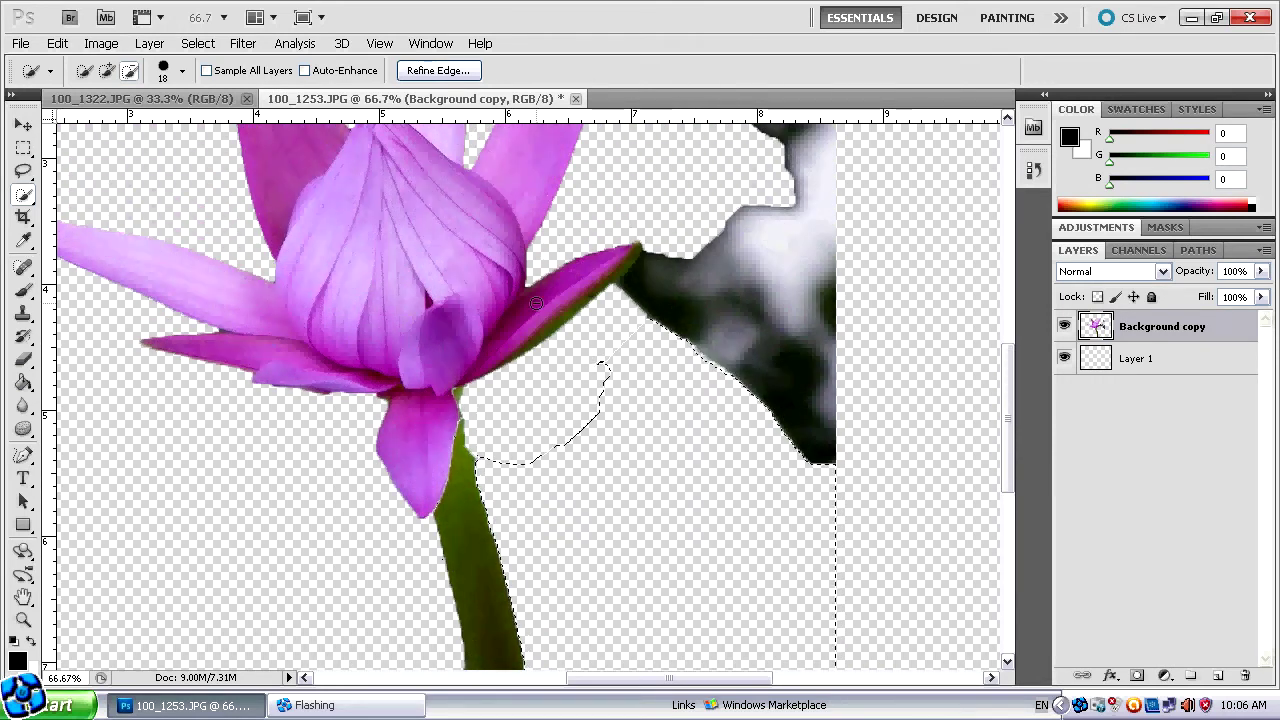
left_click(197, 43)
left_click(210, 80)
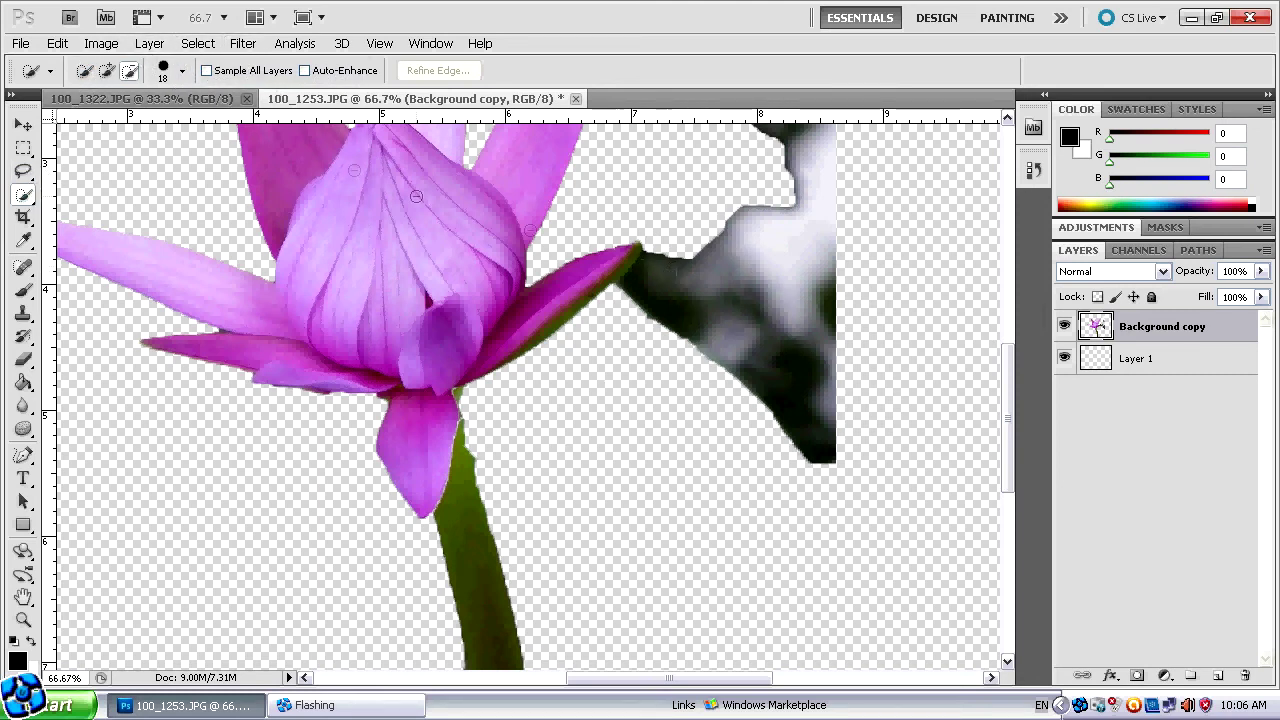
left_click(106, 70)
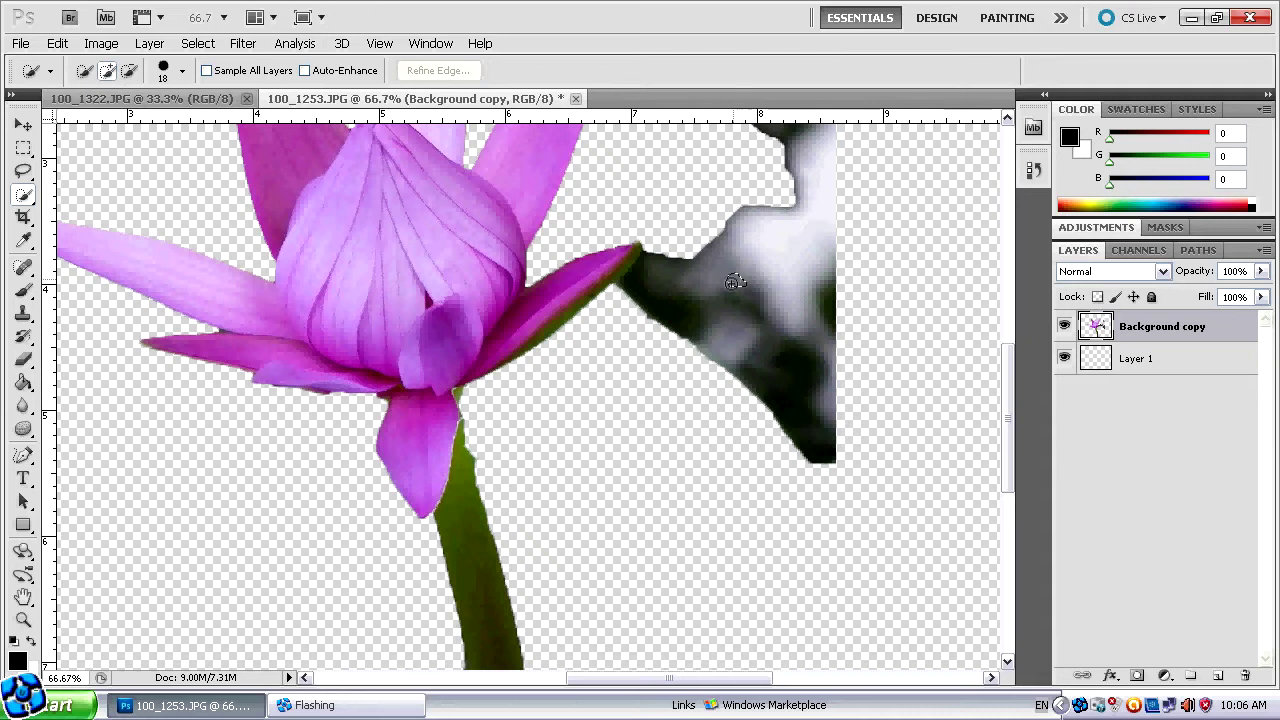
left_click_drag(735, 282, 723, 319)
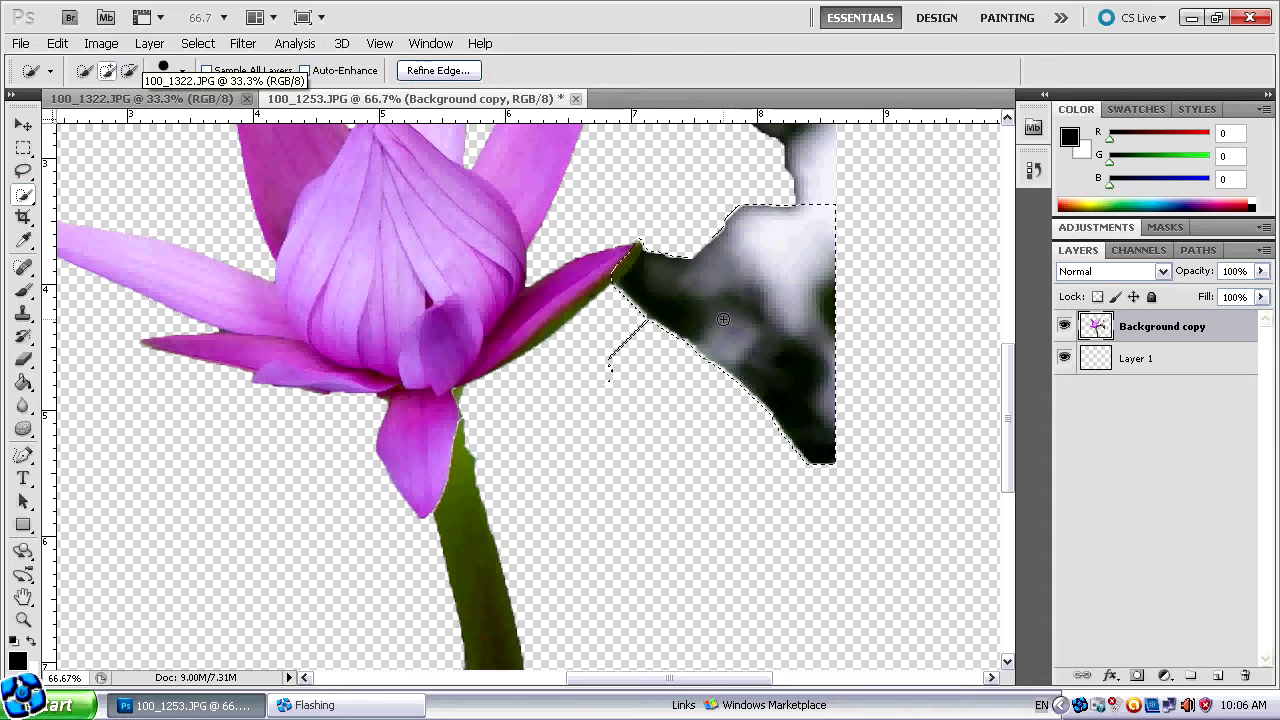
scroll(768, 265, "up", 1)
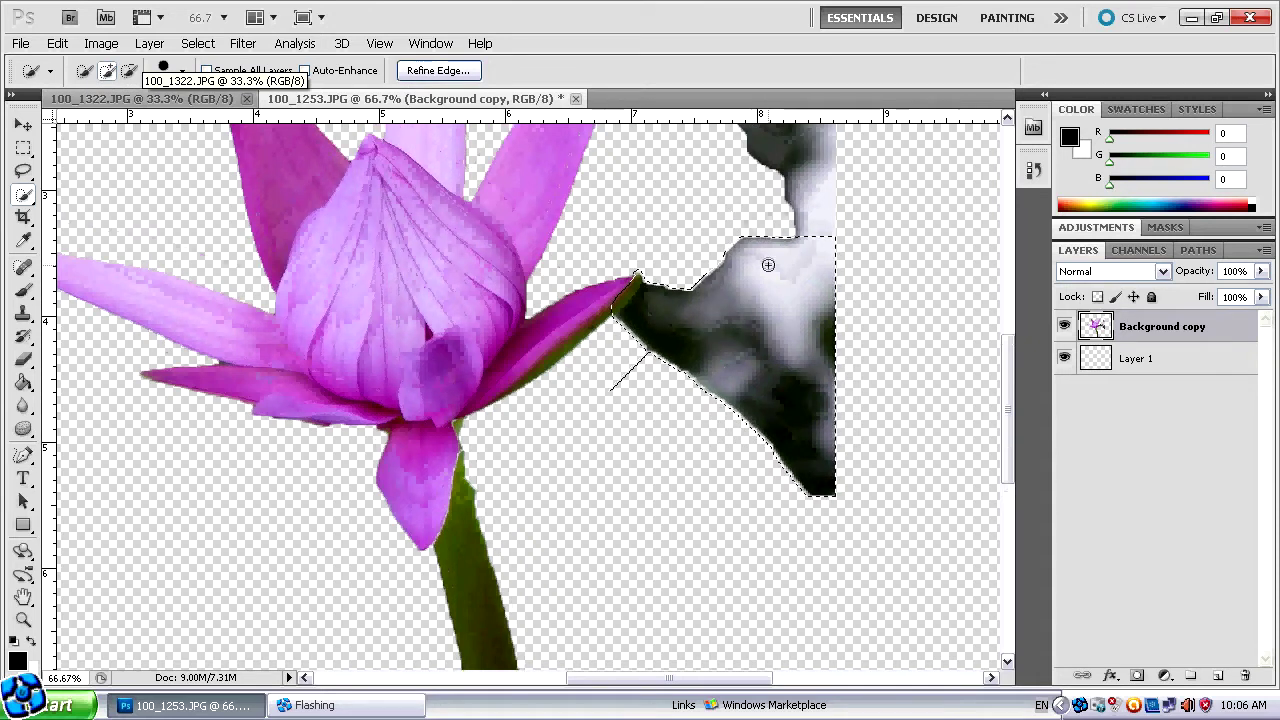
scroll(768, 265, "up", 4)
scroll(768, 263, "up", 3)
scroll(773, 260, "down", 3)
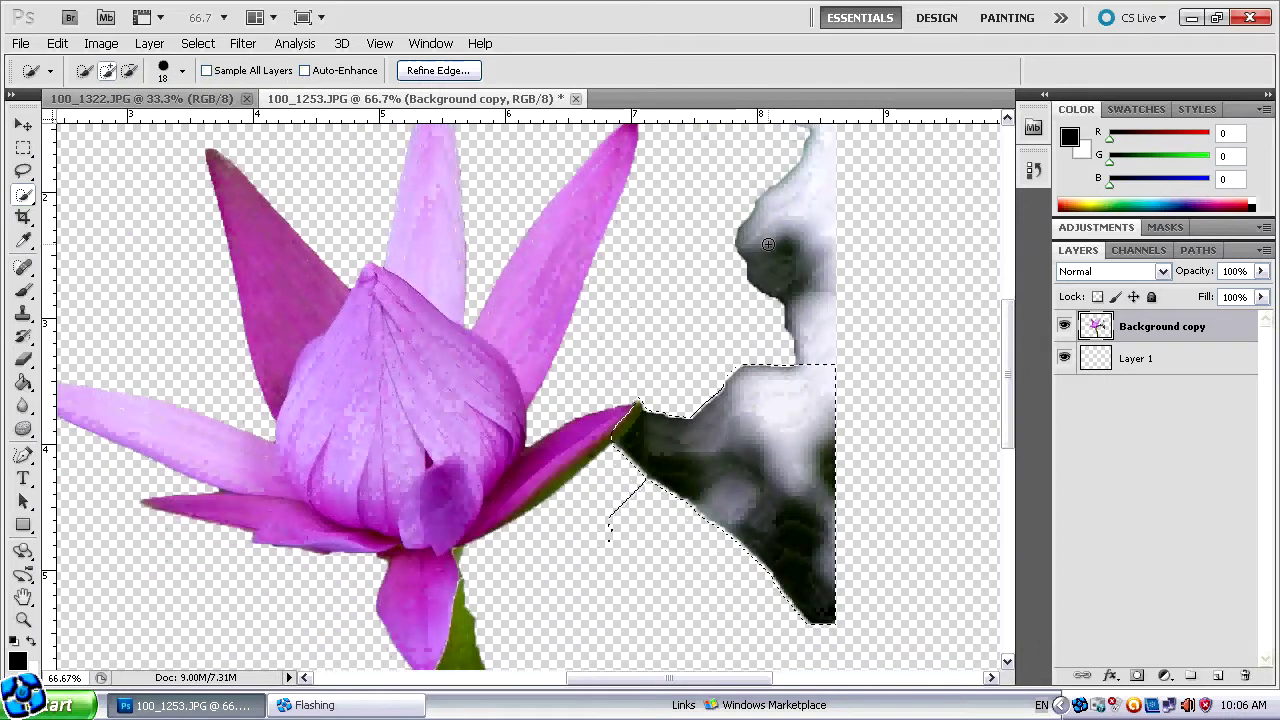
scroll(749, 277, "down", 3)
left_click(198, 43)
left_click(200, 80)
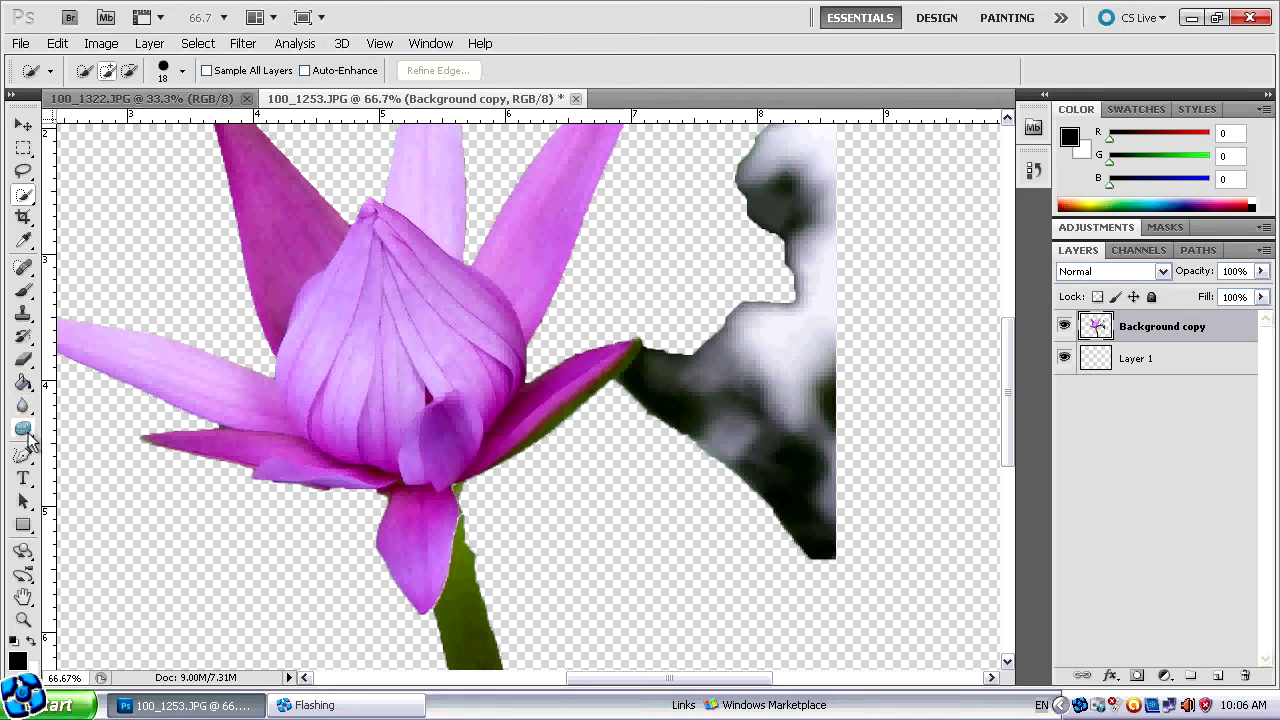
left_click(26, 362)
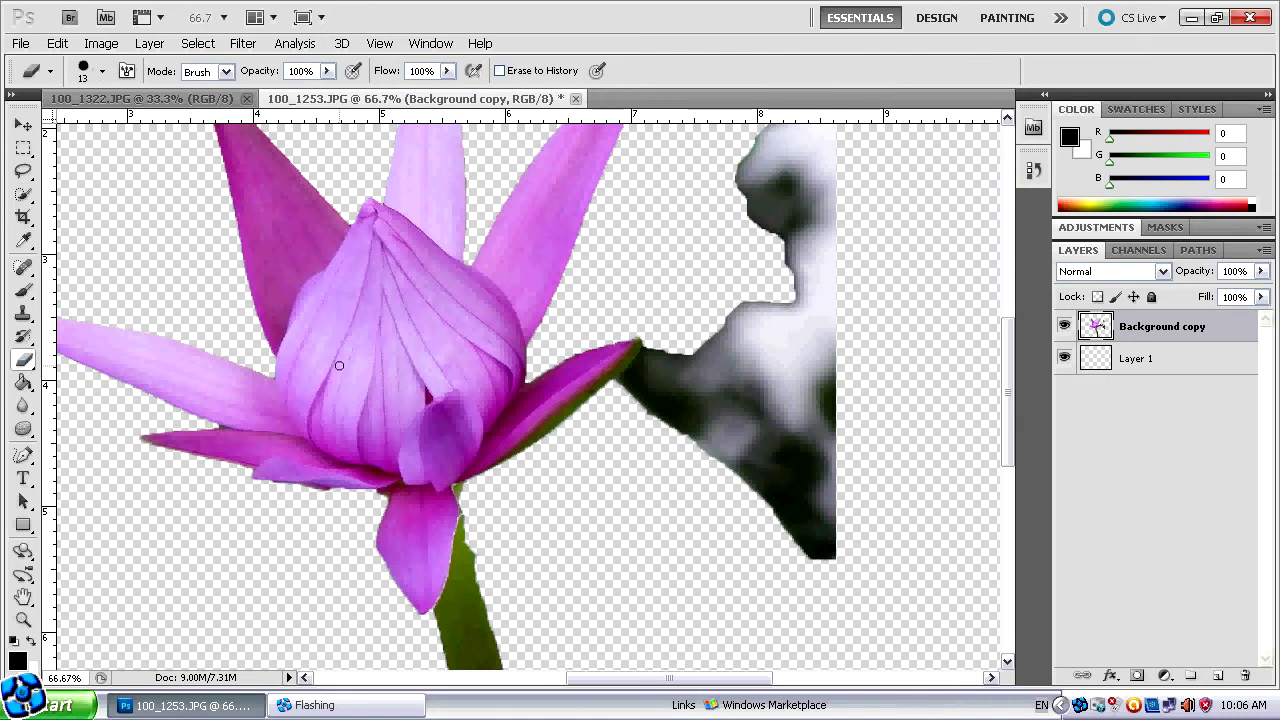
Enlarge the Eraser brush to 158 px and erase the dark grey blob right of the bud
left_click(104, 74)
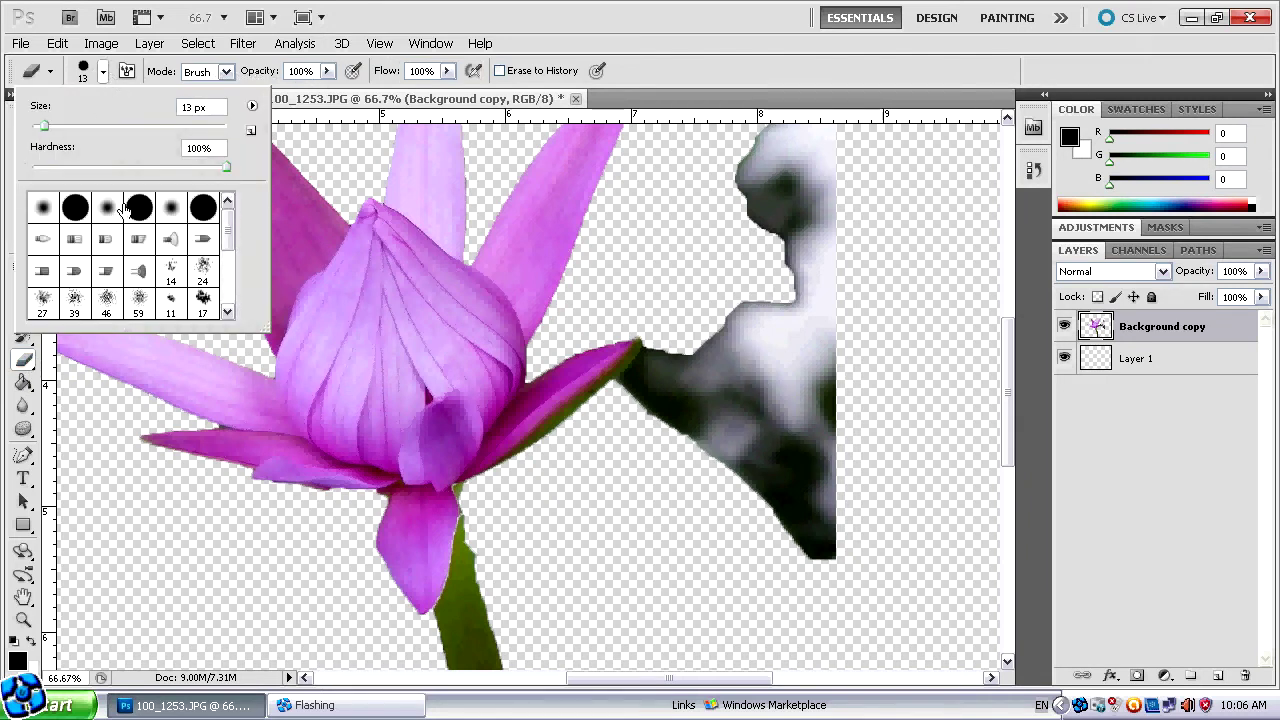
left_click(700, 407)
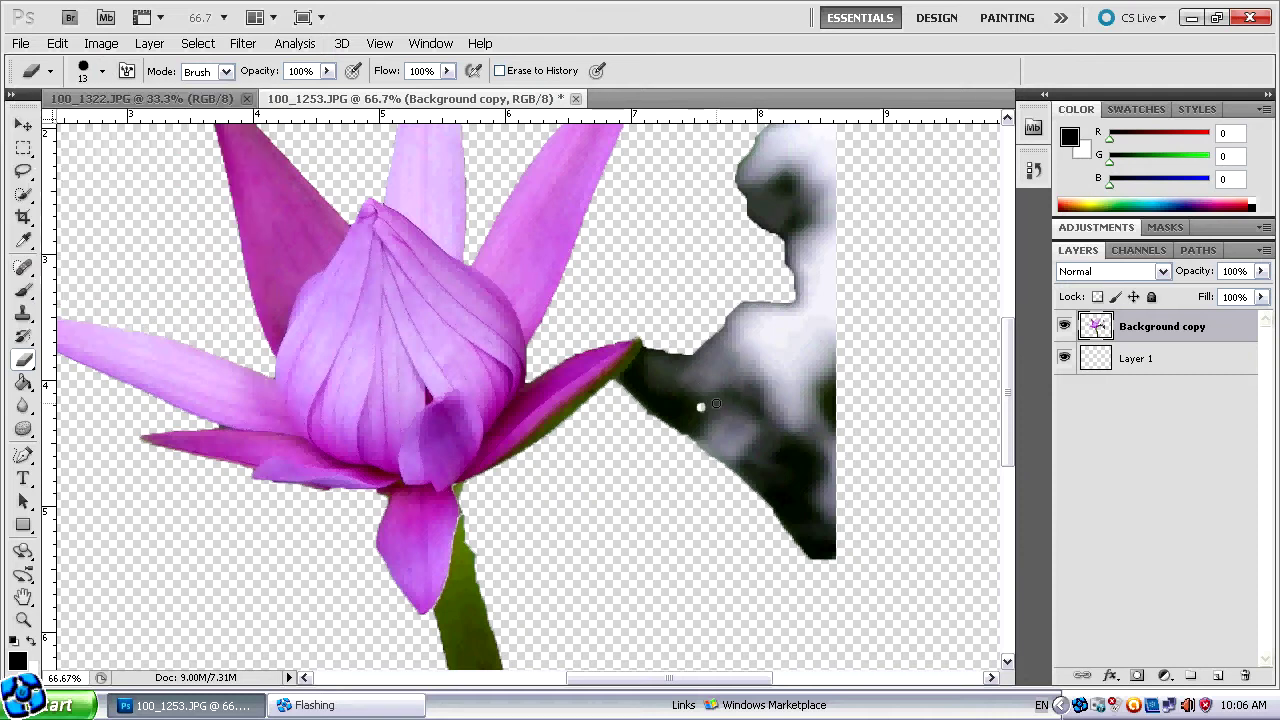
left_click(101, 72)
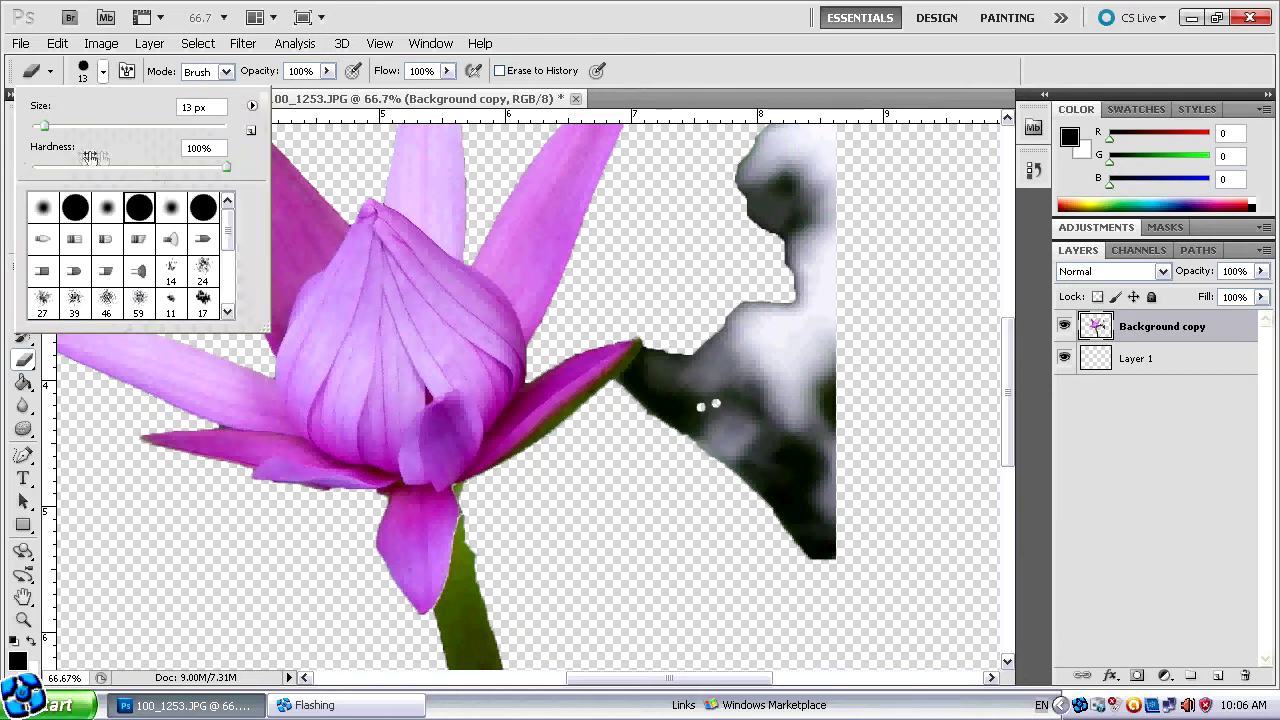
left_click_drag(46, 128, 157, 128)
mouse_move(705, 390)
left_mouse_down()
mouse_move(790, 518)
mouse_move(835, 490)
mouse_move(741, 337)
mouse_move(655, 420)
mouse_move(688, 378)
left_mouse_up()
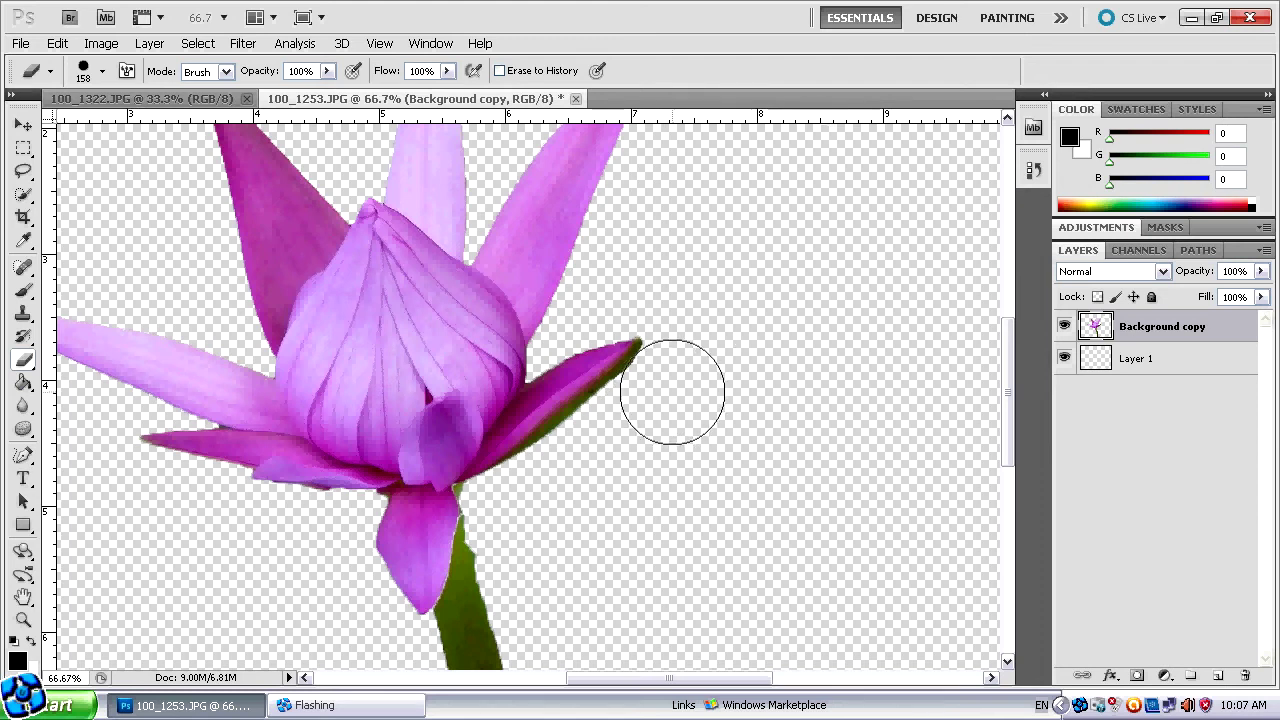
Erase the leftover white and green fragment at the top right with the 158 px Eraser
scroll(610, 440, "down", 2)
scroll(590, 440, "down", 3)
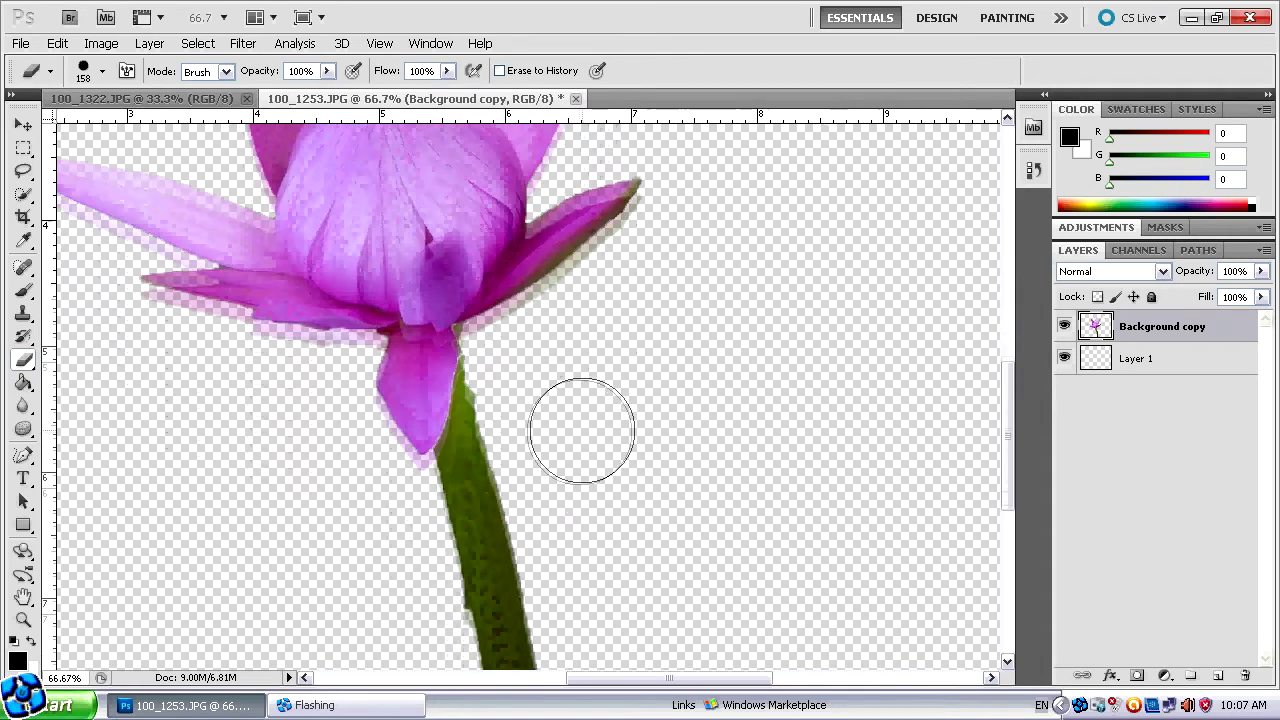
scroll(580, 430, "down", 3)
scroll(500, 445, "down", 1)
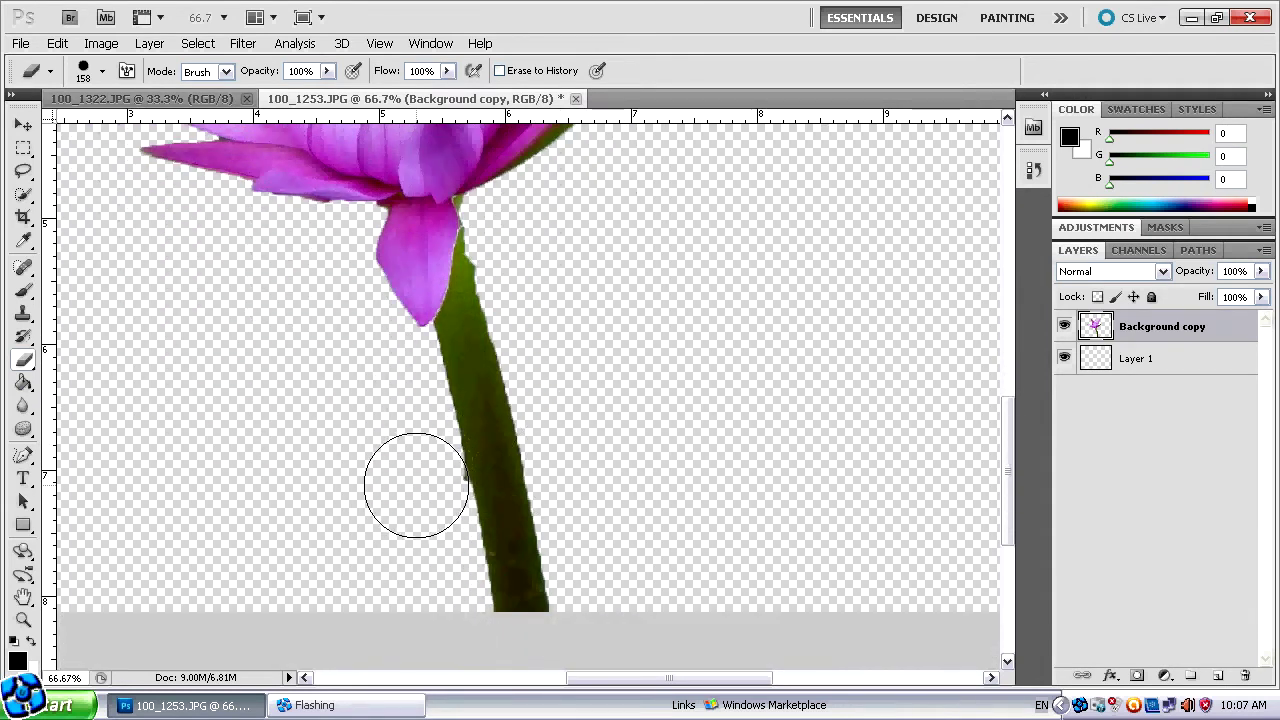
scroll(364, 384, "up", 3)
scroll(360, 370, "up", 3)
scroll(363, 371, "up", 3)
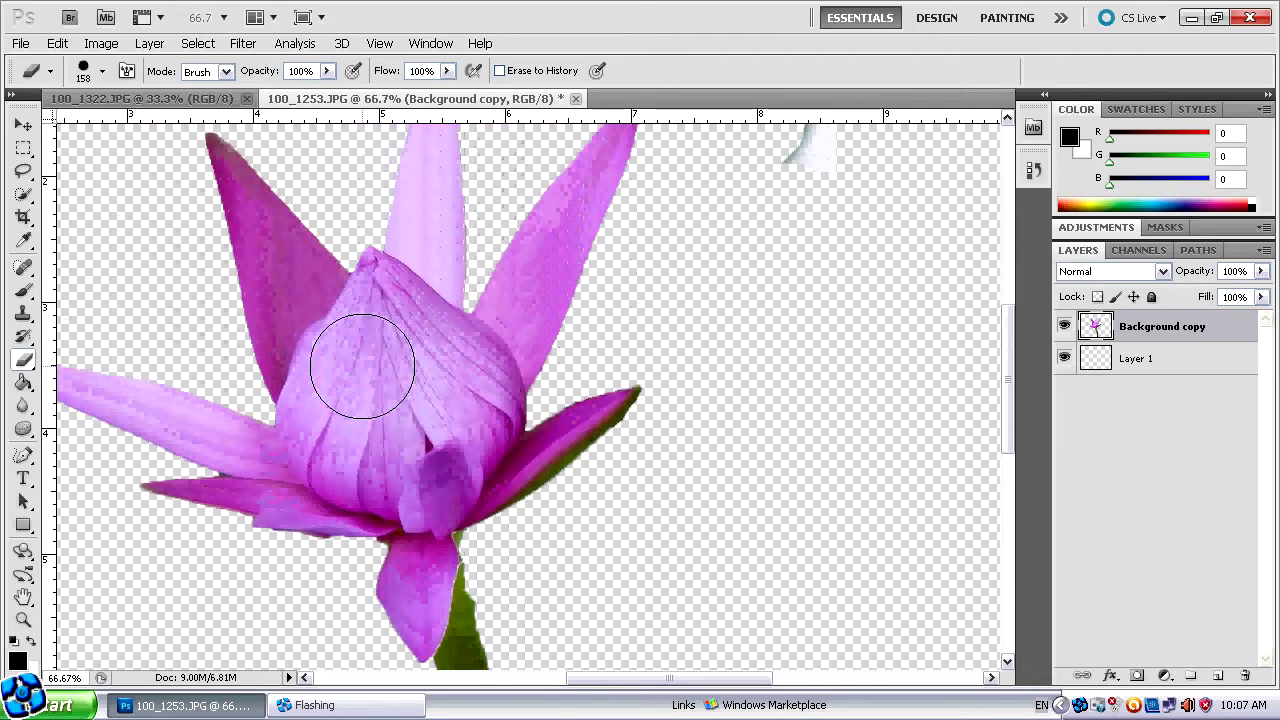
scroll(371, 366, "up", 3)
scroll(371, 366, "up", 1)
mouse_move(869, 314)
left_mouse_down()
mouse_move(734, 200)
mouse_move(771, 186)
mouse_move(815, 264)
left_mouse_up()
Scroll through the image to confirm only the bud and stem remain
scroll(780, 330, "down", 2)
scroll(735, 370, "down", 4)
scroll(680, 350, "down", 5)
scroll(604, 374, "down", 4)
scroll(630, 420, "up", 2)
scroll(620, 423, "up", 3)
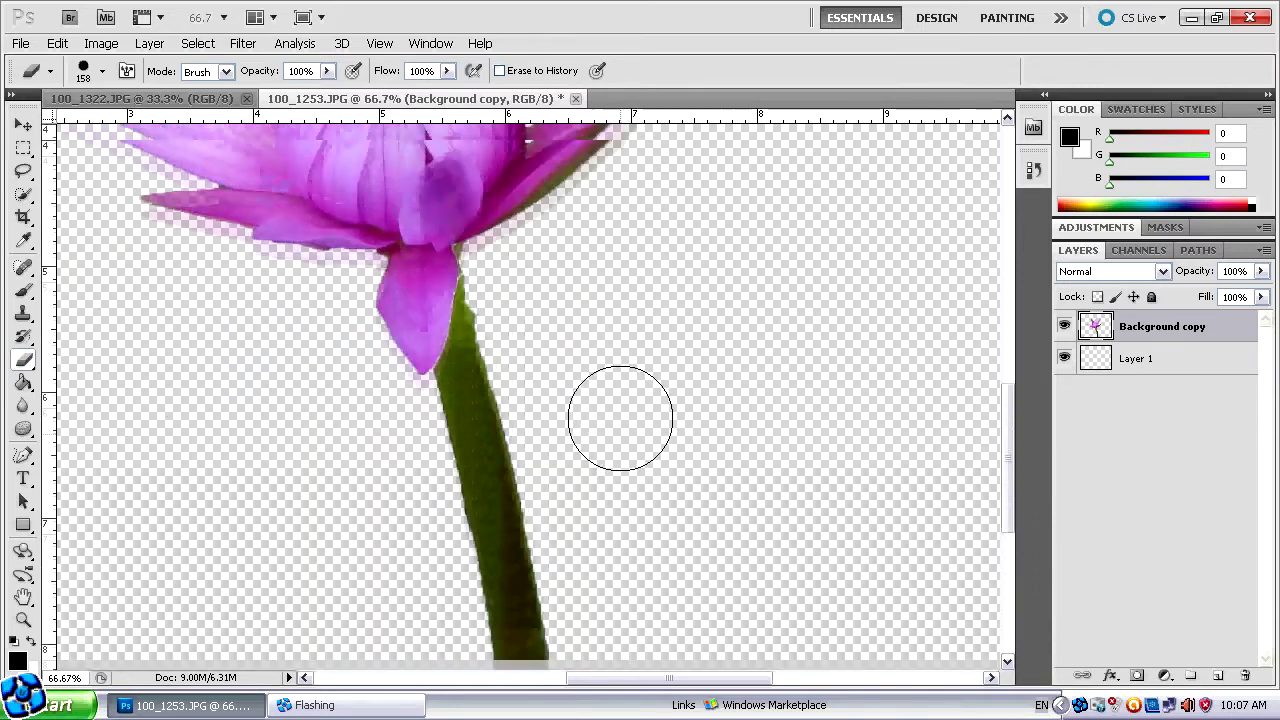
scroll(523, 363, "up", 1)
scroll(480, 360, "up", 3)
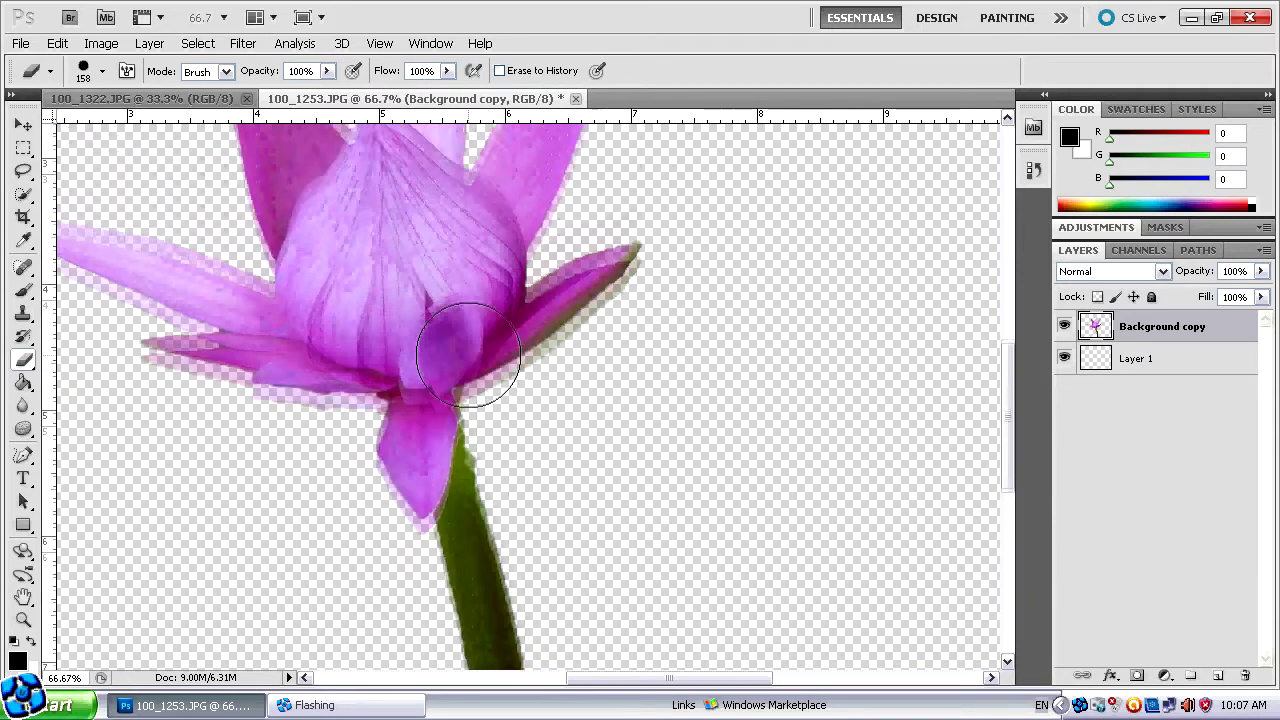
scroll(640, 360, "up", 1)
scroll(600, 355, "up", 2)
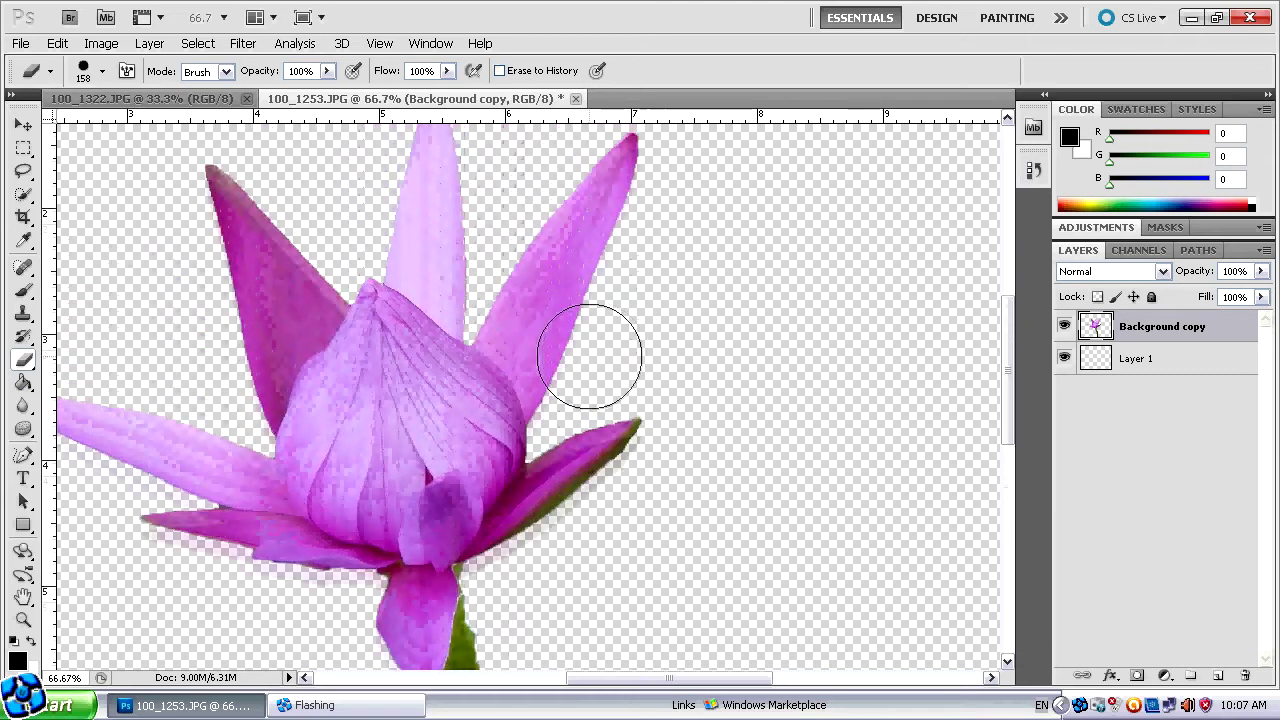
scroll(400, 350, "down", 3)
scroll(350, 350, "down", 3)
scroll(305, 345, "down", 4)
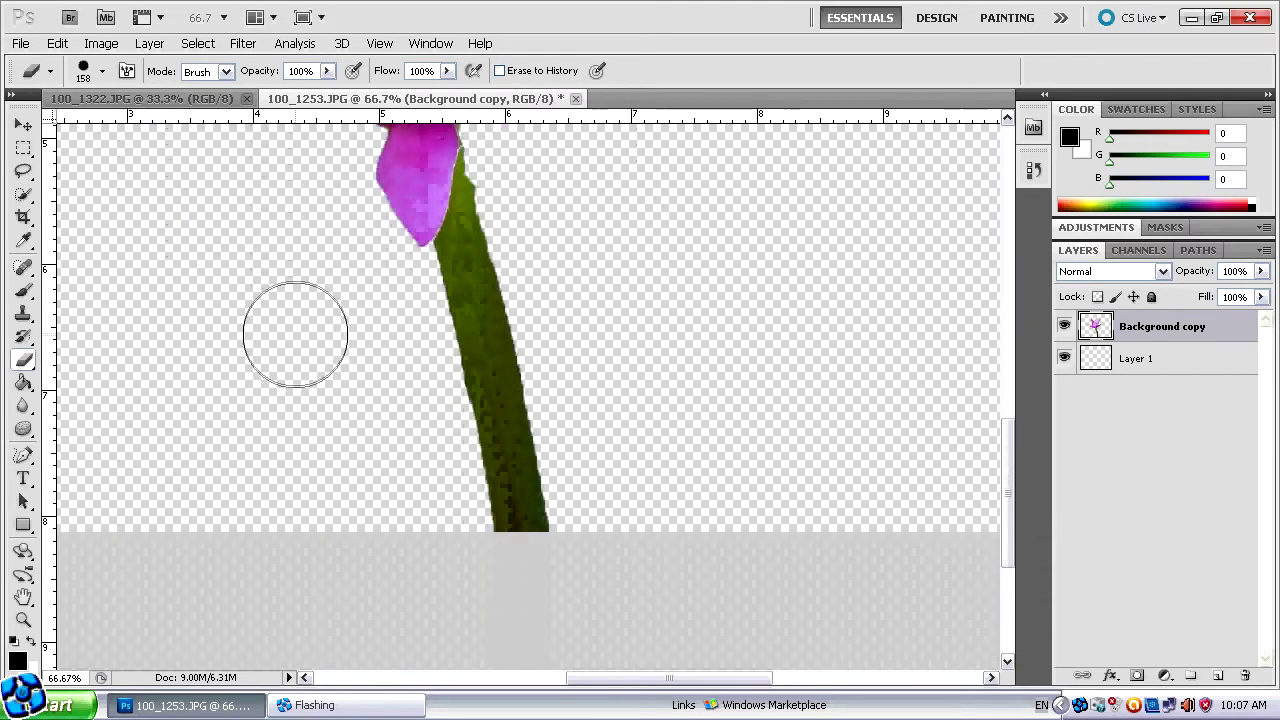
scroll(240, 340, "up", 2)
left_click(23, 620)
Fit the whole bud on screen, then zoom to 400% on the stem-to-bud edge
right_click(287, 392)
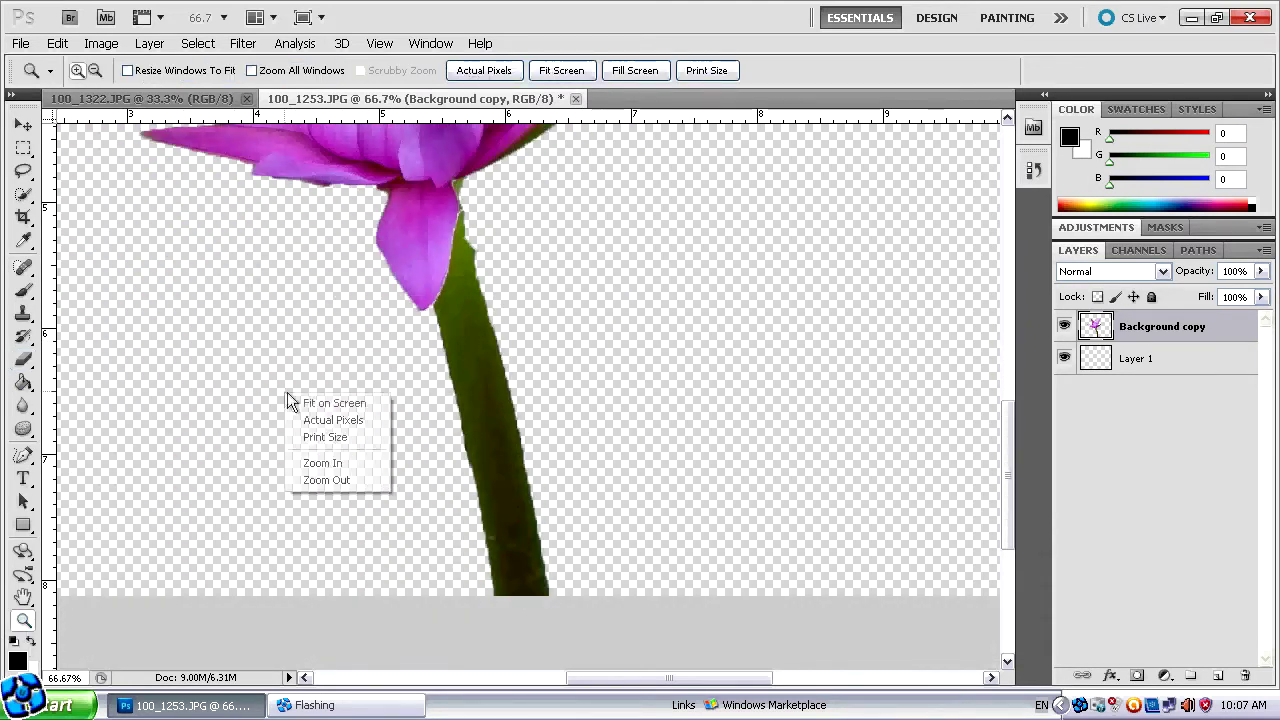
left_click(320, 400)
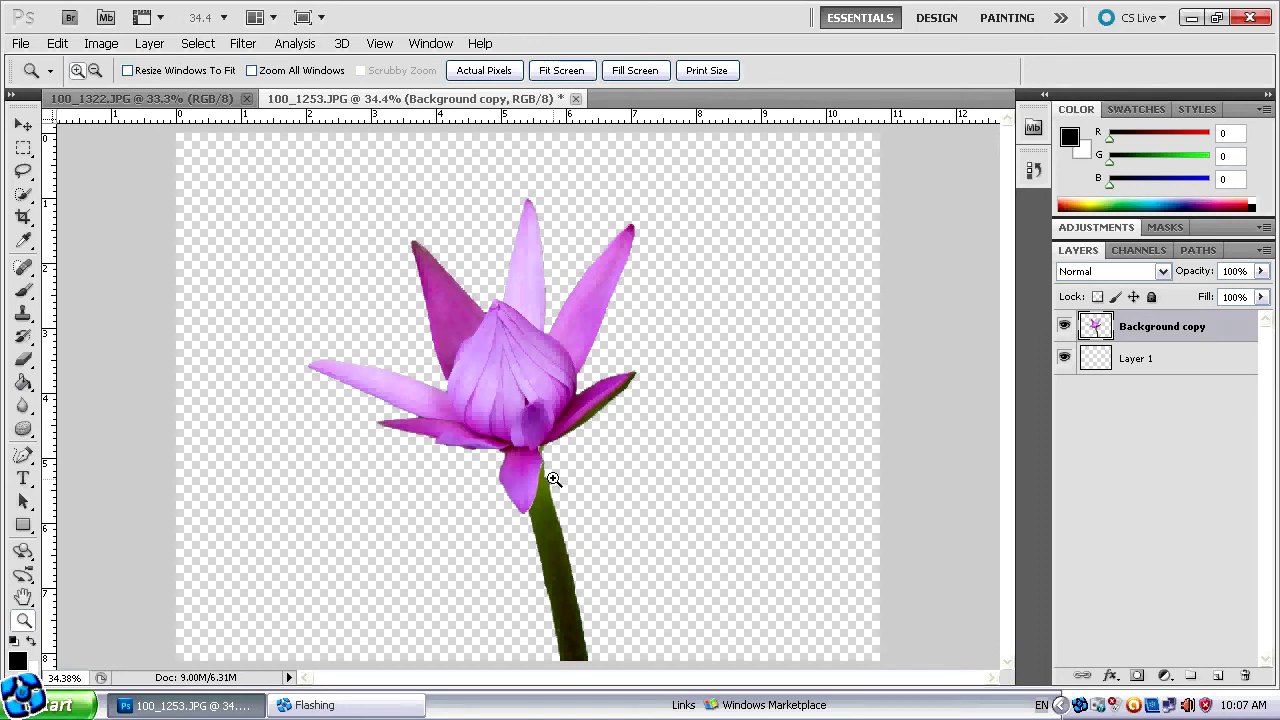
left_click_drag(540, 468, 564, 488)
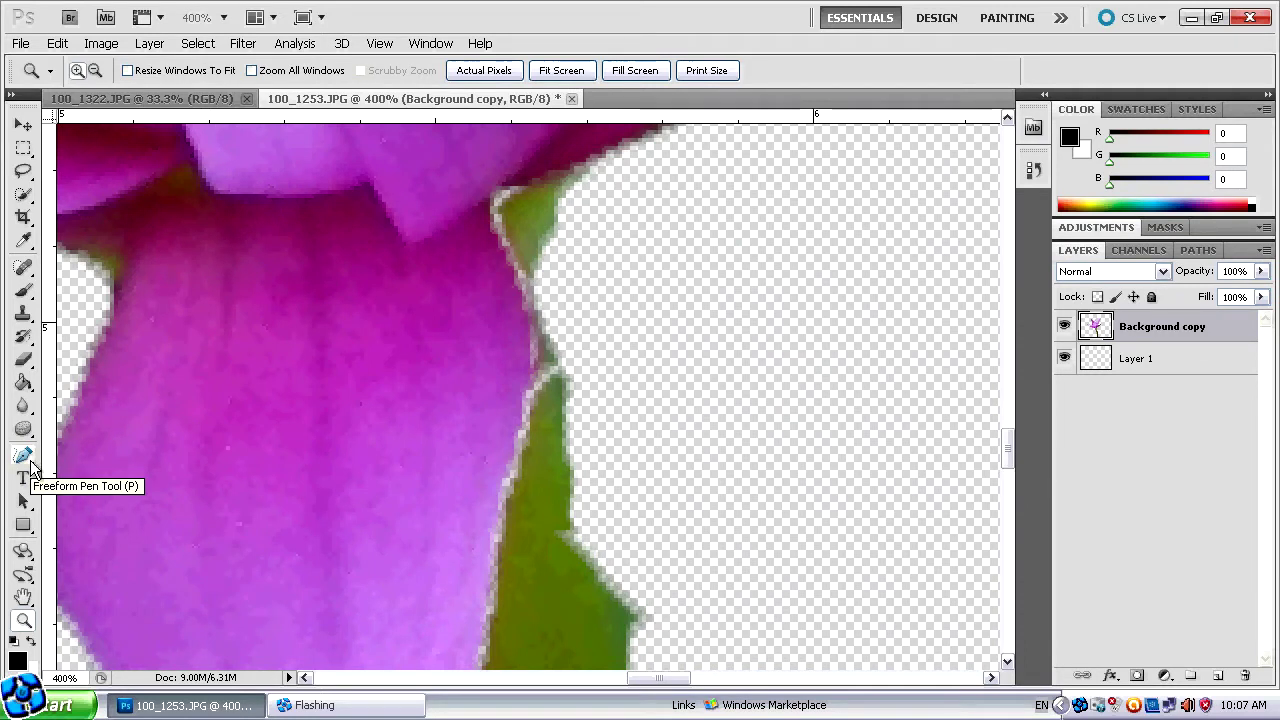
Set the foreground colour to olive green (R 91, G 113, B 15) sampled from the leaf
left_click(25, 292)
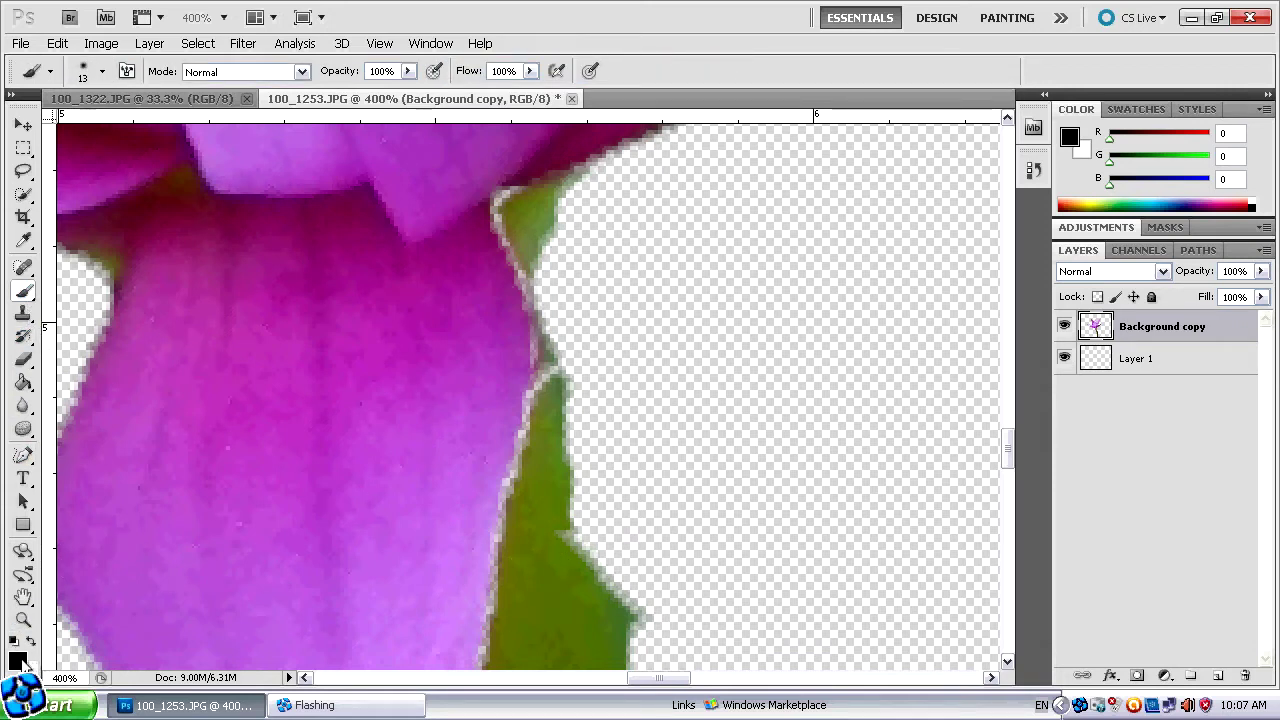
left_click(18, 660)
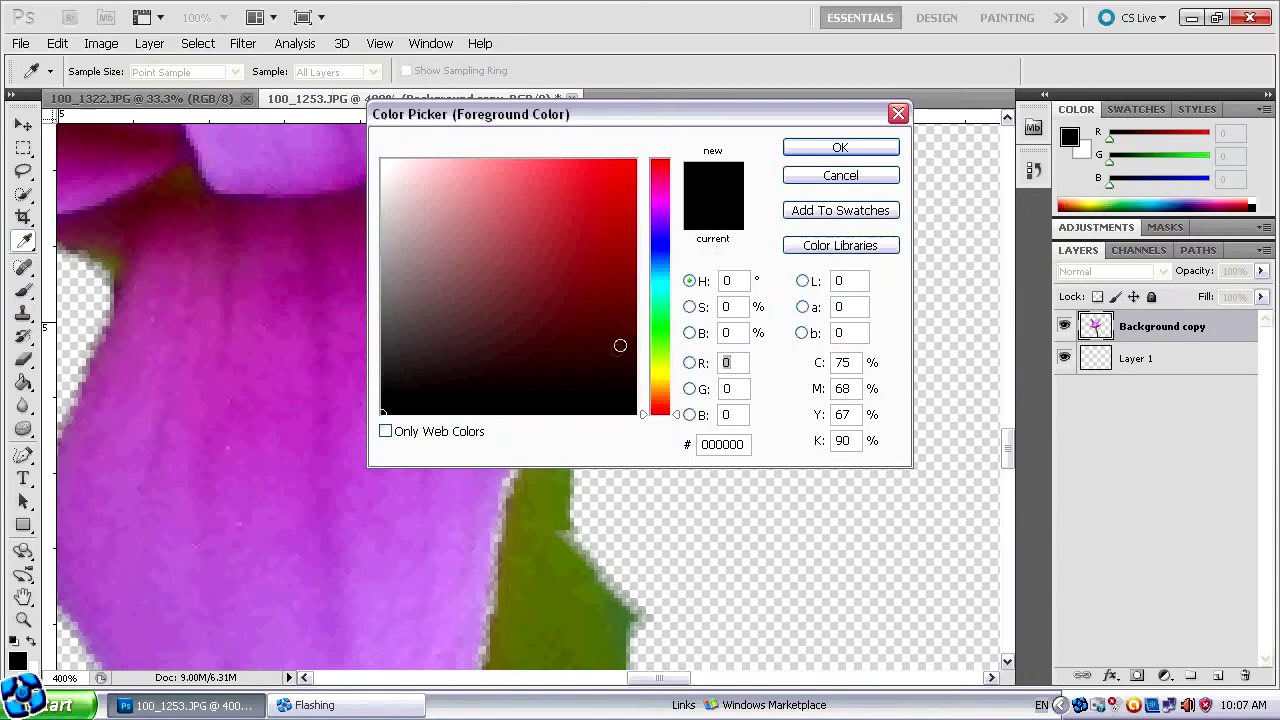
left_click_drag(667, 362, 667, 330)
left_click(624, 265)
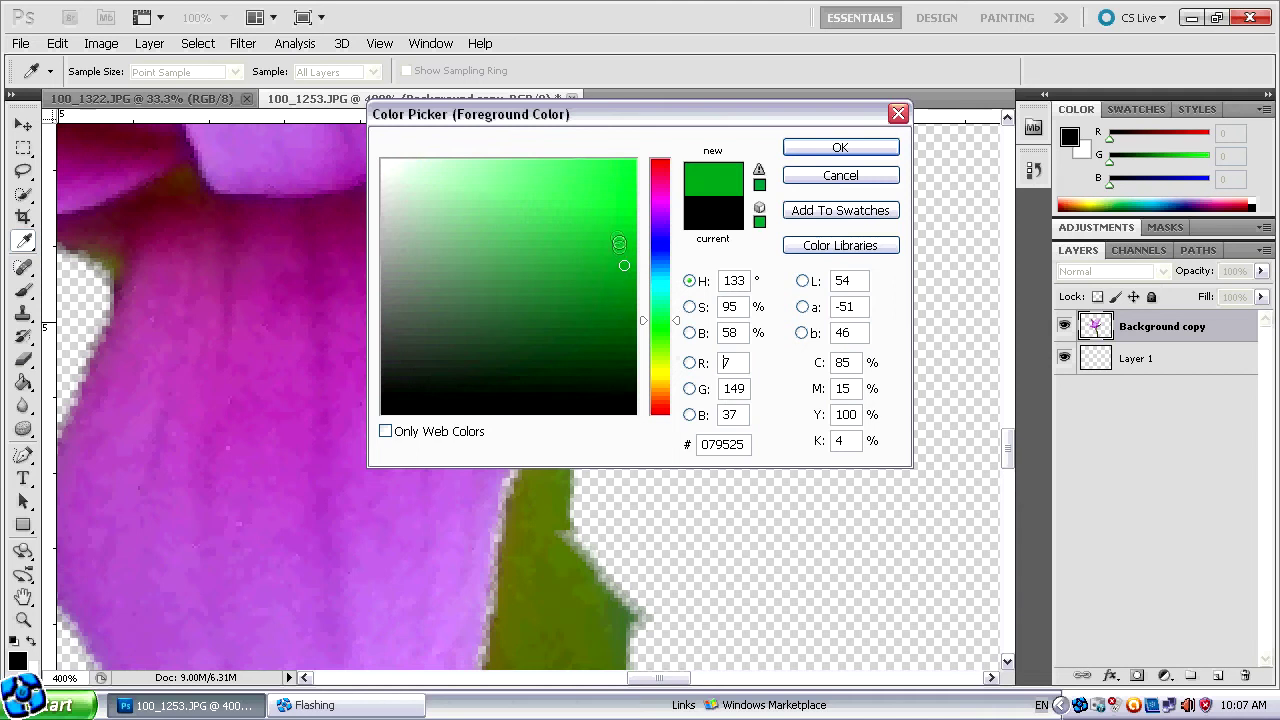
left_click(585, 557)
left_click(577, 573)
left_click(840, 147)
key("b")
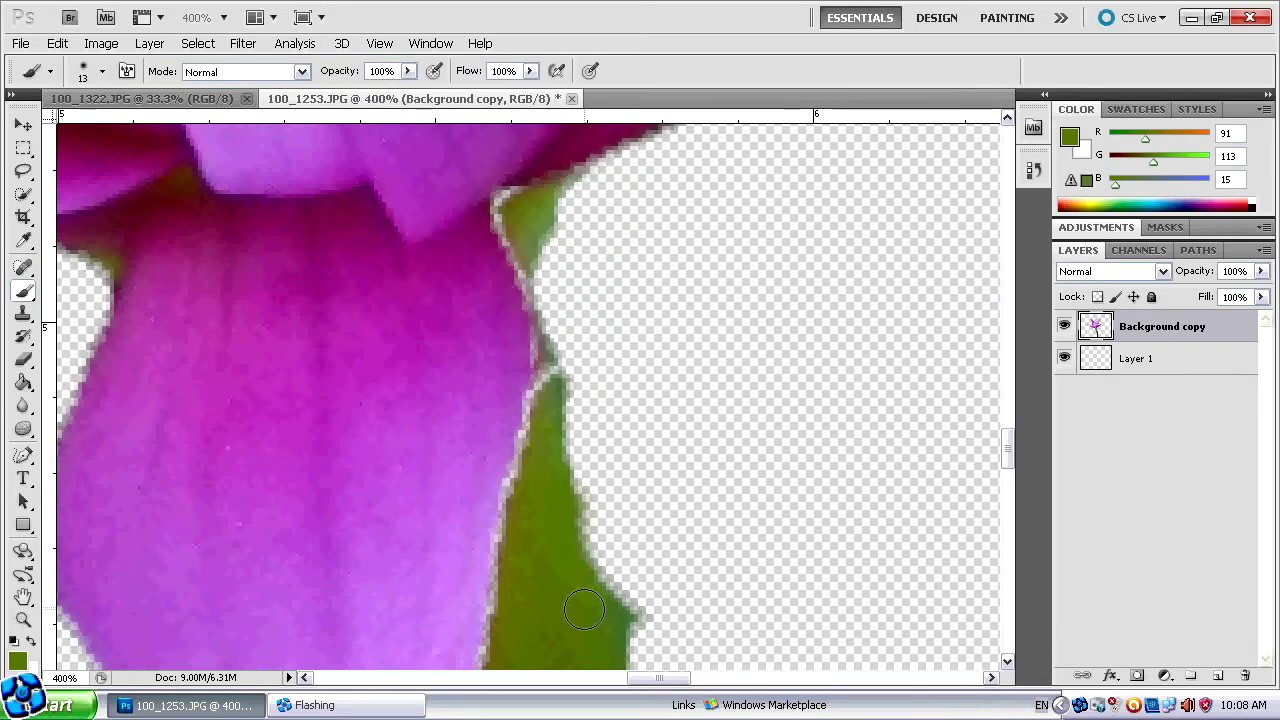
Paint a straight green stroke along the leaf's jagged right edge
scroll(582, 430, "down", 3)
scroll(586, 390, "down", 3)
scroll(610, 420, "down", 3)
scroll(650, 450, "down", 2)
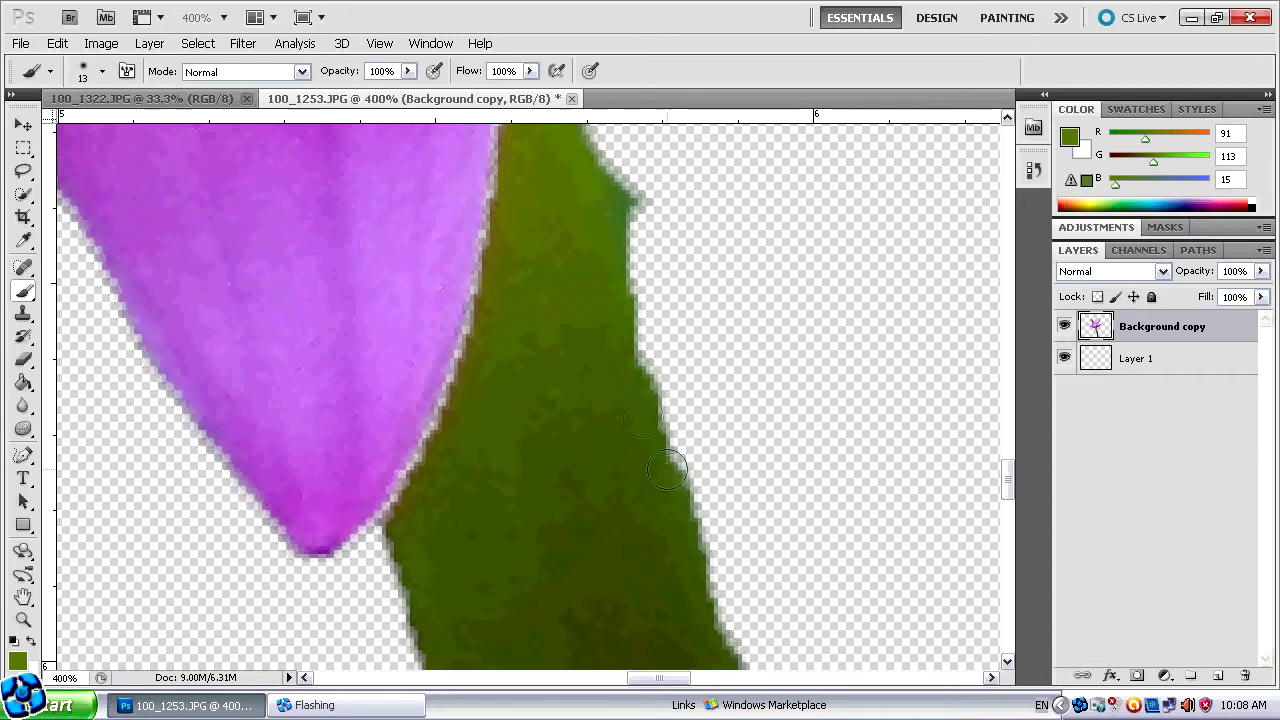
scroll(625, 350, "up", 2)
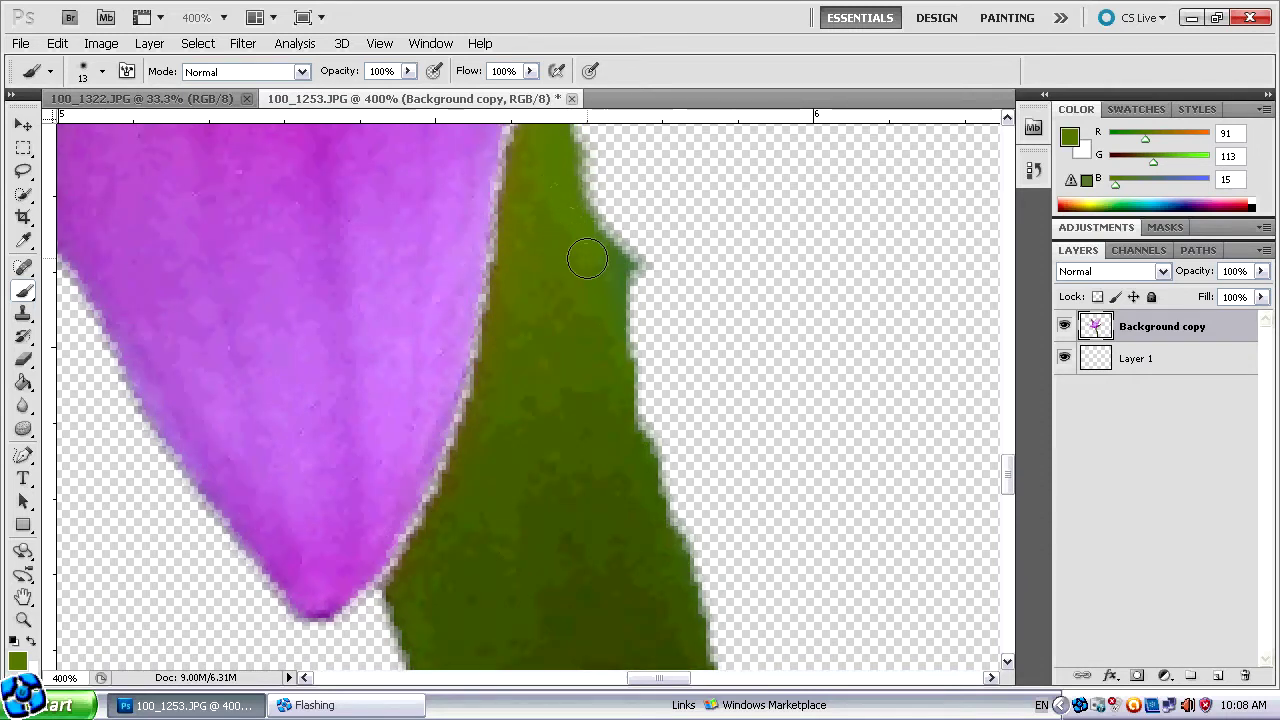
scroll(620, 300, "down", 5)
scroll(665, 345, "up", 2)
scroll(660, 325, "up", 4)
scroll(610, 275, "up", 5)
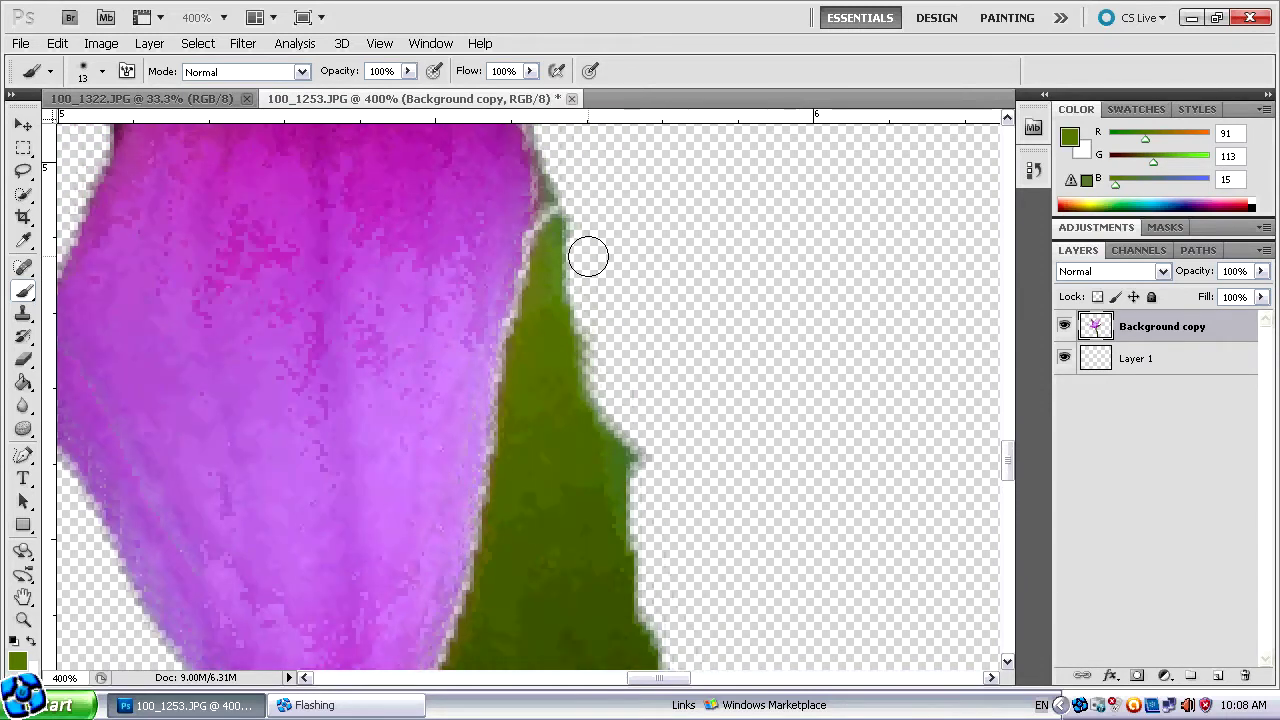
scroll(588, 257, "down", 3)
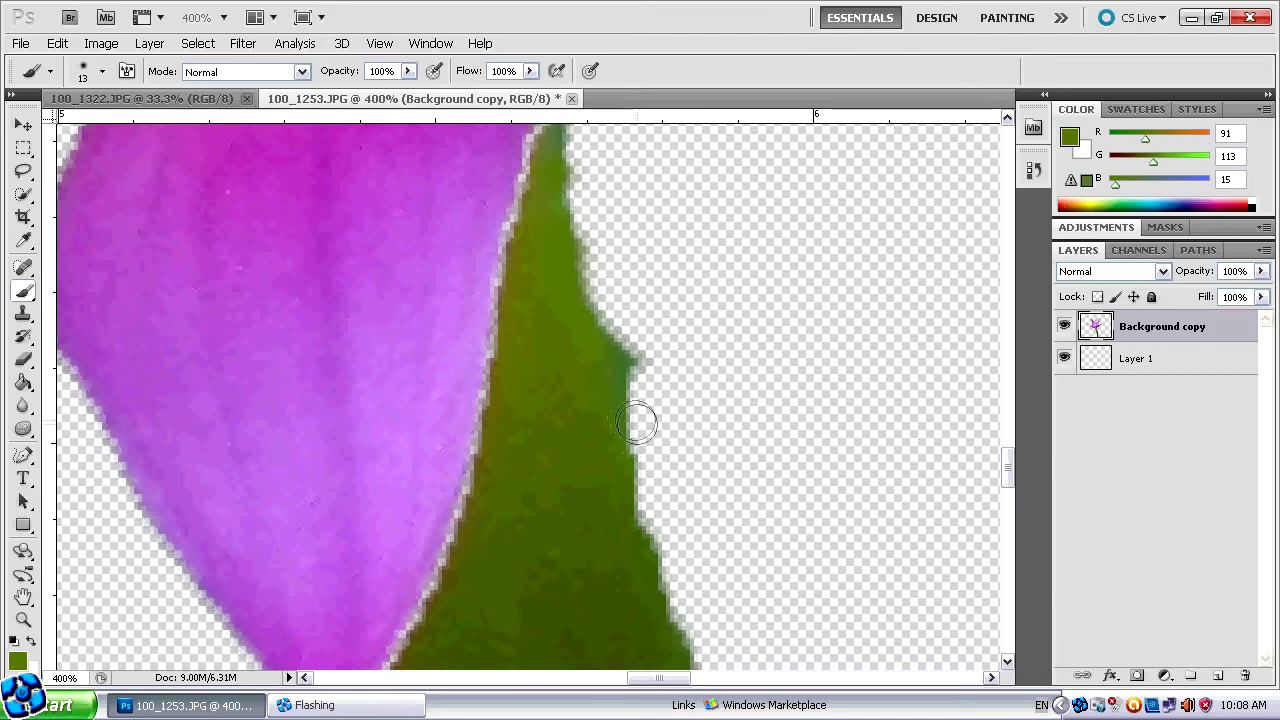
left_click(672, 622, "shift")
scroll(690, 500, "down", 2)
scroll(699, 445, "down", 6)
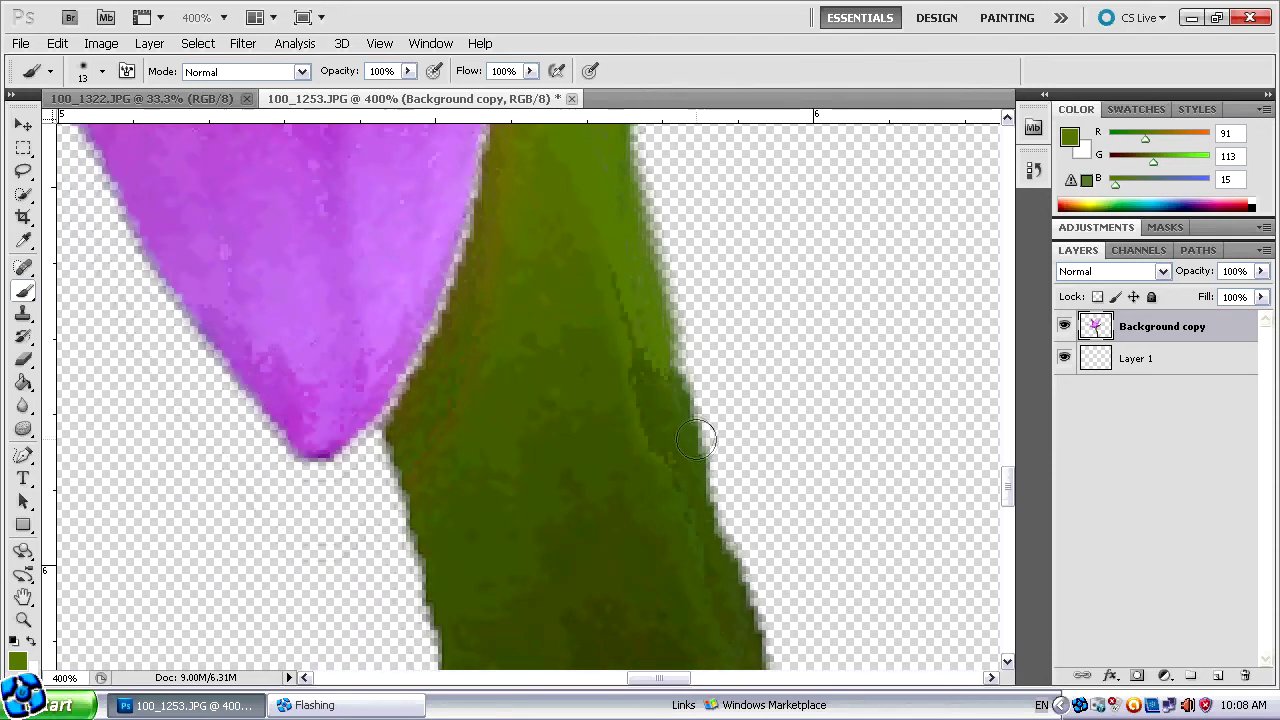
scroll(720, 460, "down", 2)
left_click(745, 590, "shift")
Paint a green stripe along the stem's left edge to cover its pale fringe
scroll(697, 400, "down", 2)
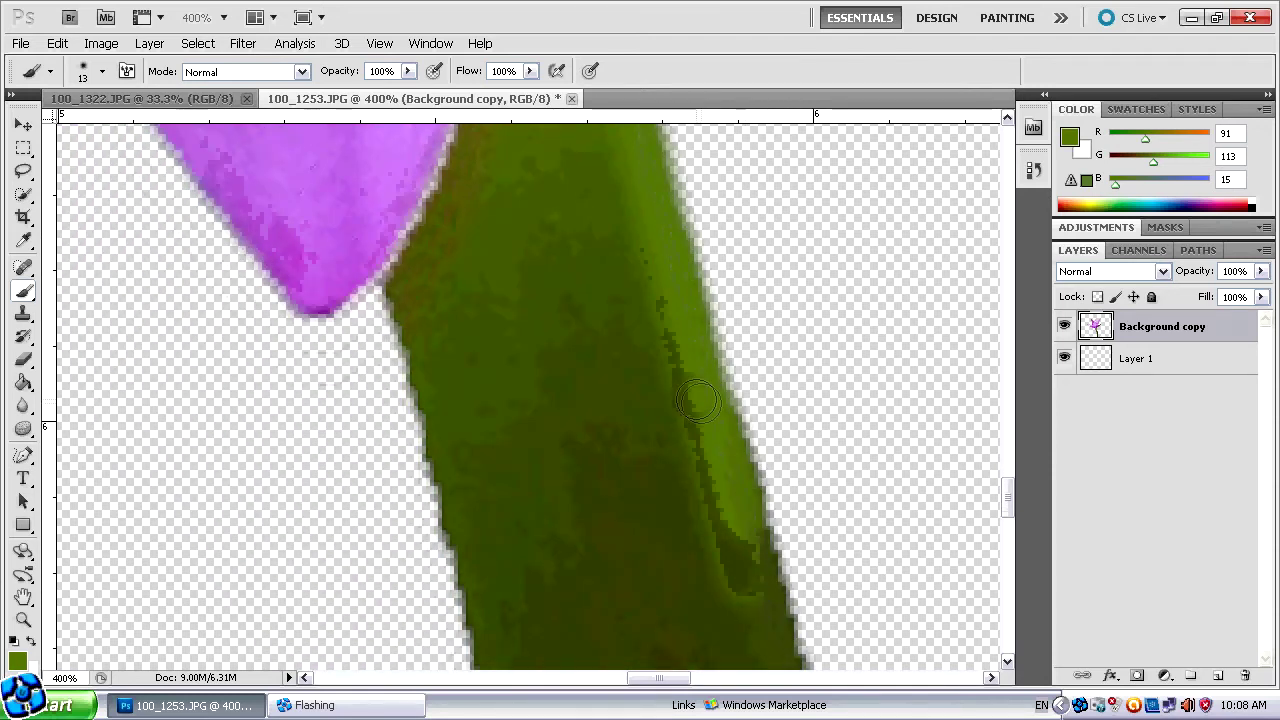
scroll(697, 400, "down", 2)
scroll(770, 450, "up", 2)
scroll(766, 420, "up", 3)
scroll(675, 362, "up", 3)
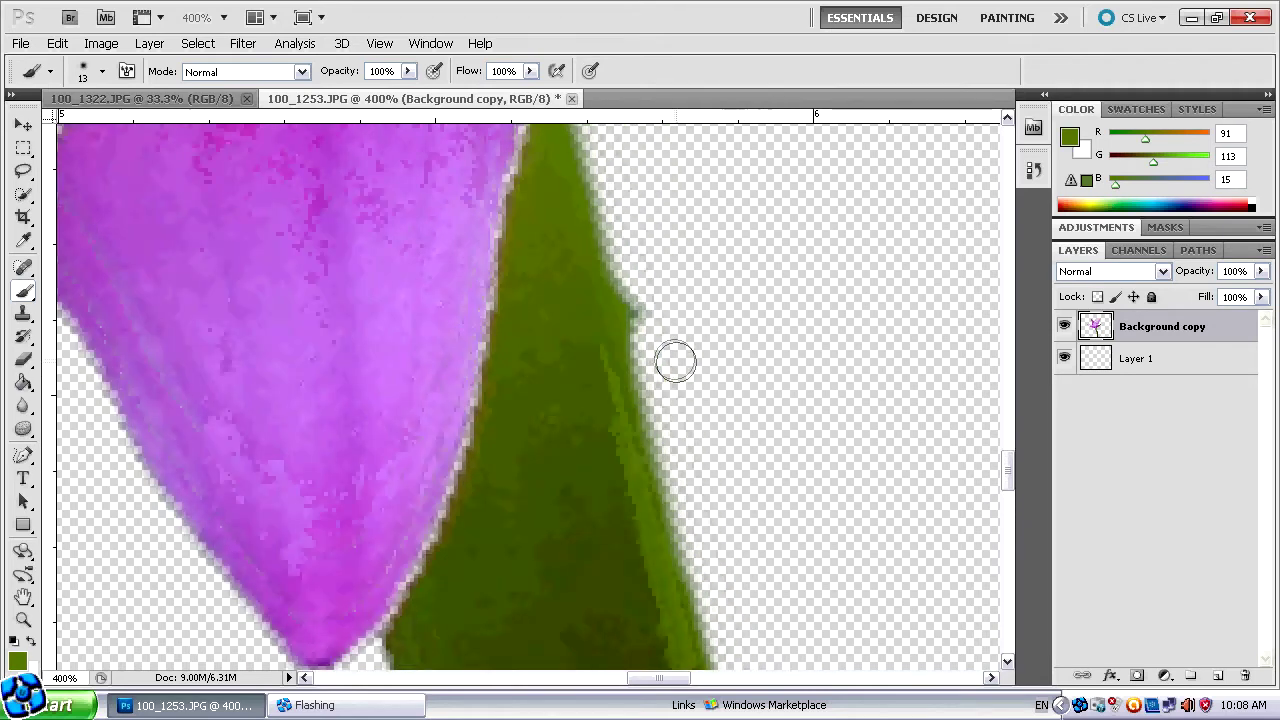
scroll(650, 350, "up", 3)
scroll(615, 325, "up", 2)
scroll(580, 310, "up", 3)
scroll(555, 317, "up", 1)
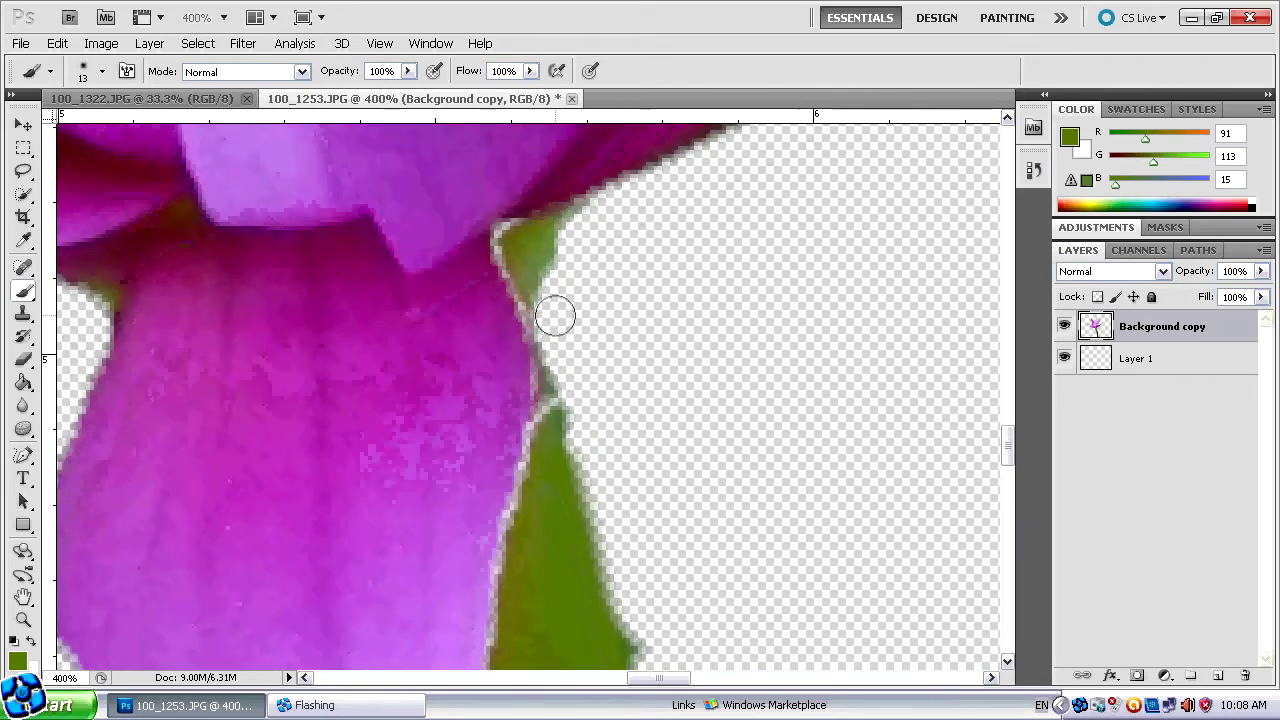
scroll(555, 317, "down", 3)
scroll(600, 363, "down", 2)
scroll(634, 349, "down", 3)
scroll(606, 320, "down", 2)
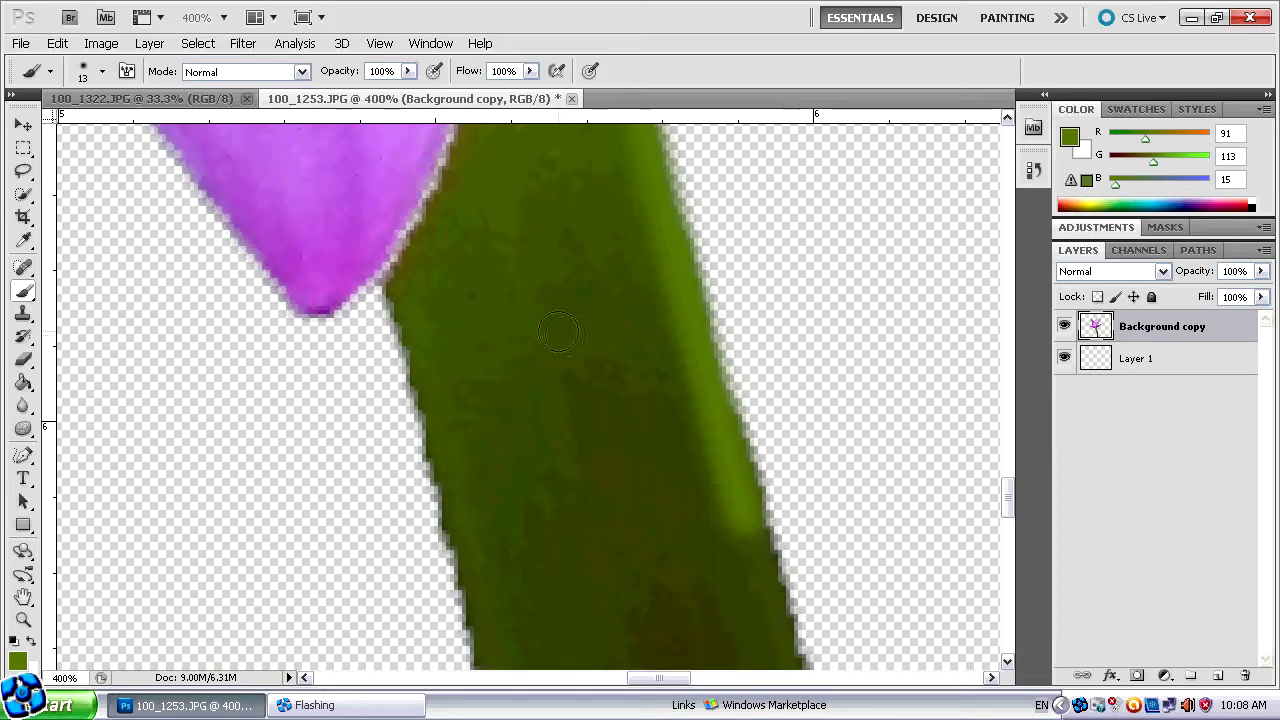
scroll(559, 332, "down", 1)
scroll(509, 360, "down", 3)
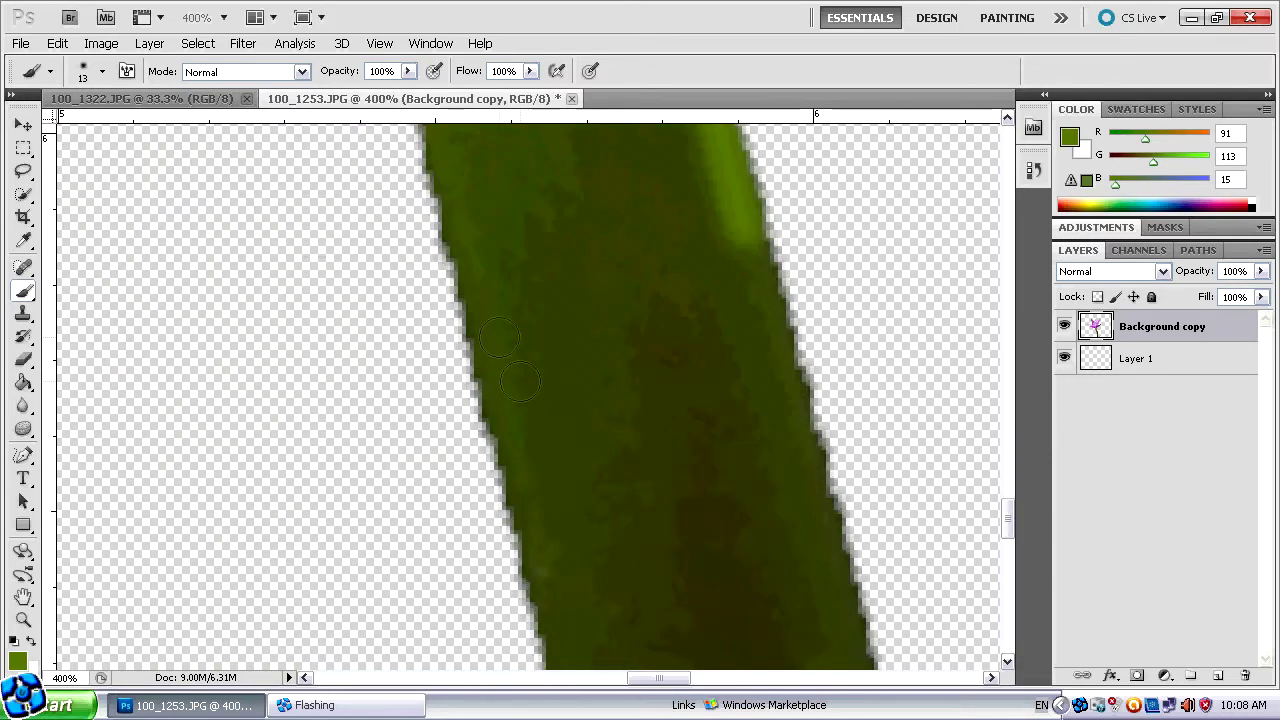
scroll(510, 360, "down", 2)
left_click_drag(490, 140, 570, 487)
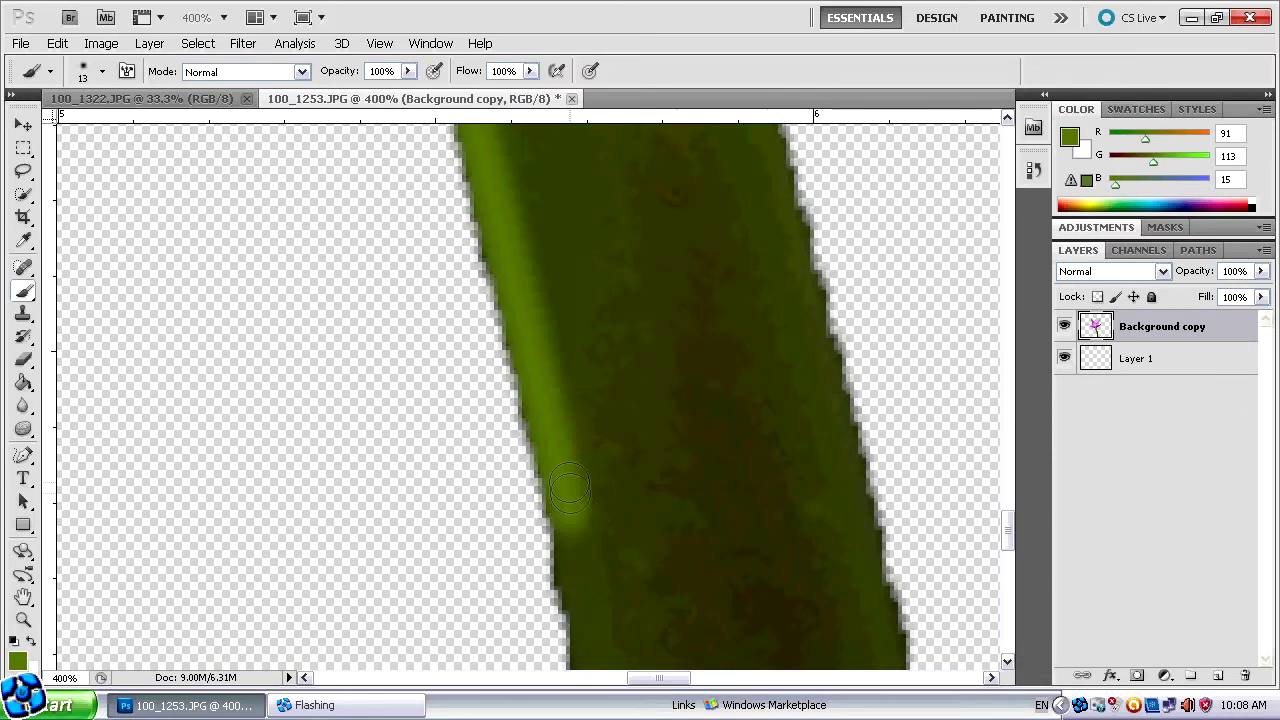
scroll(565, 480, "down", 1)
scroll(545, 450, "up", 2)
scroll(515, 420, "up", 2)
scroll(480, 375, "up", 2)
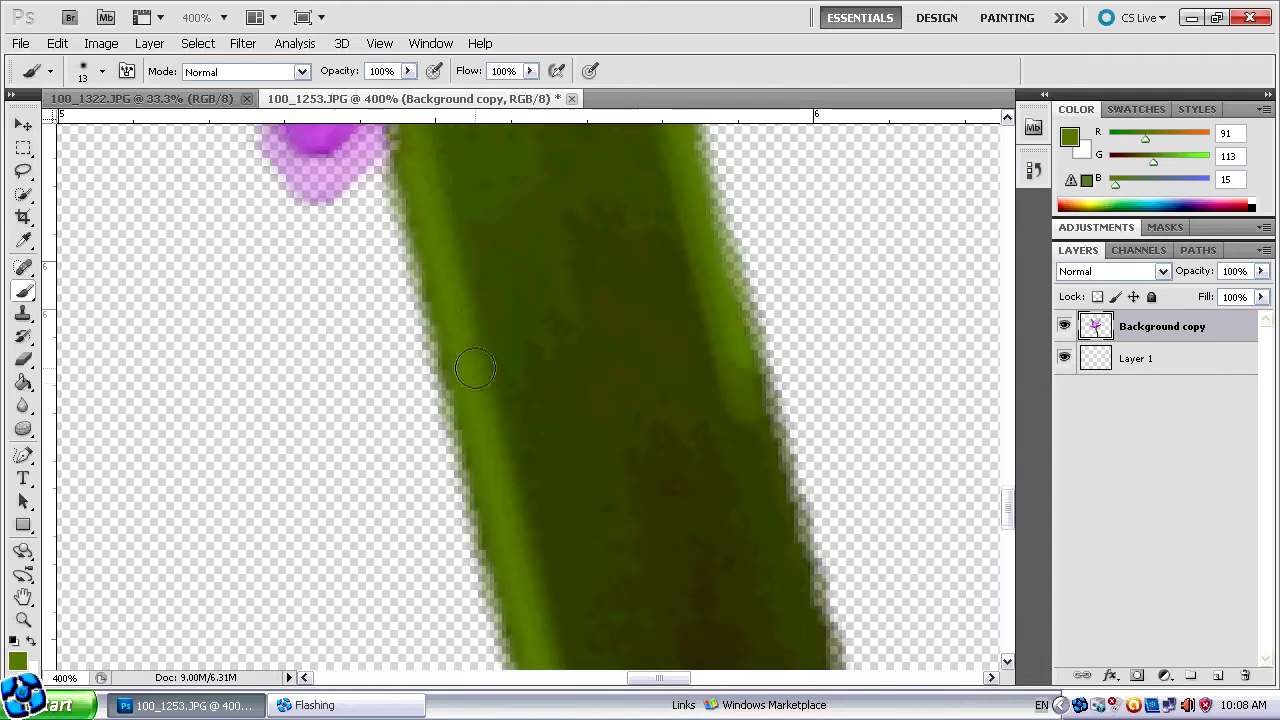
left_click(23, 620)
Use Fit on Screen to show the whole isolated lily bud and stem
right_click(253, 478)
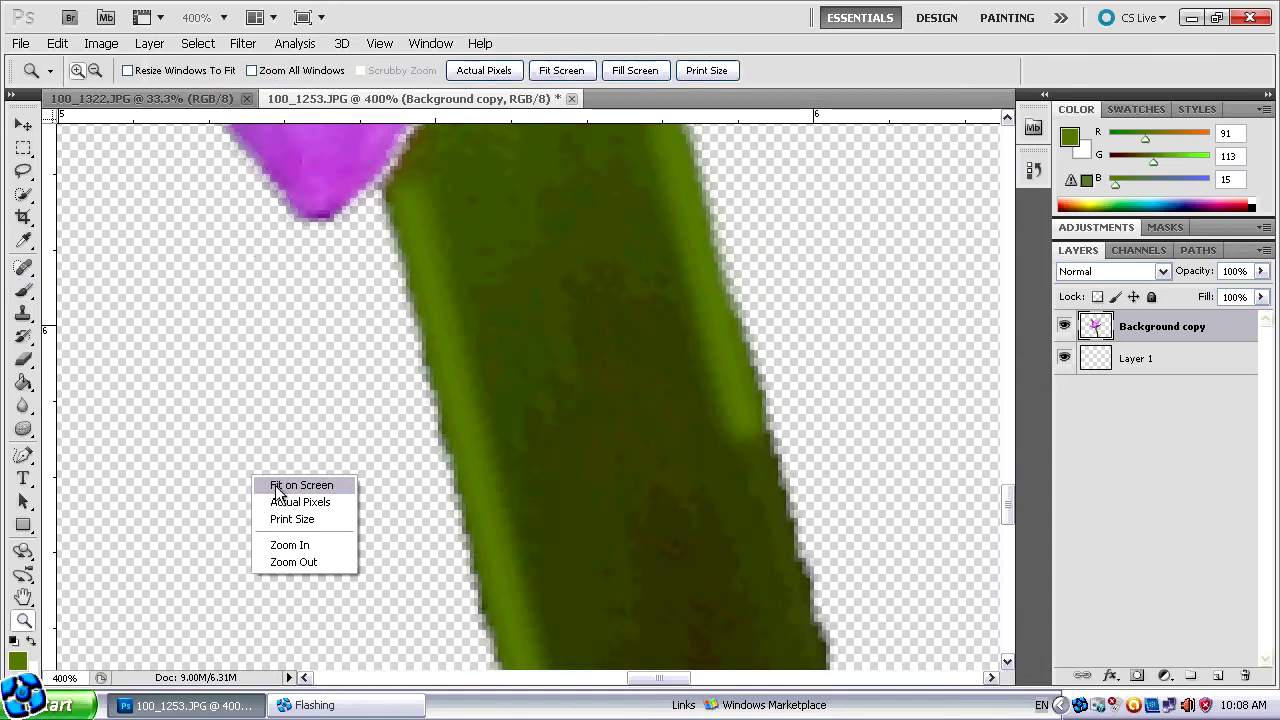
left_click(280, 487)
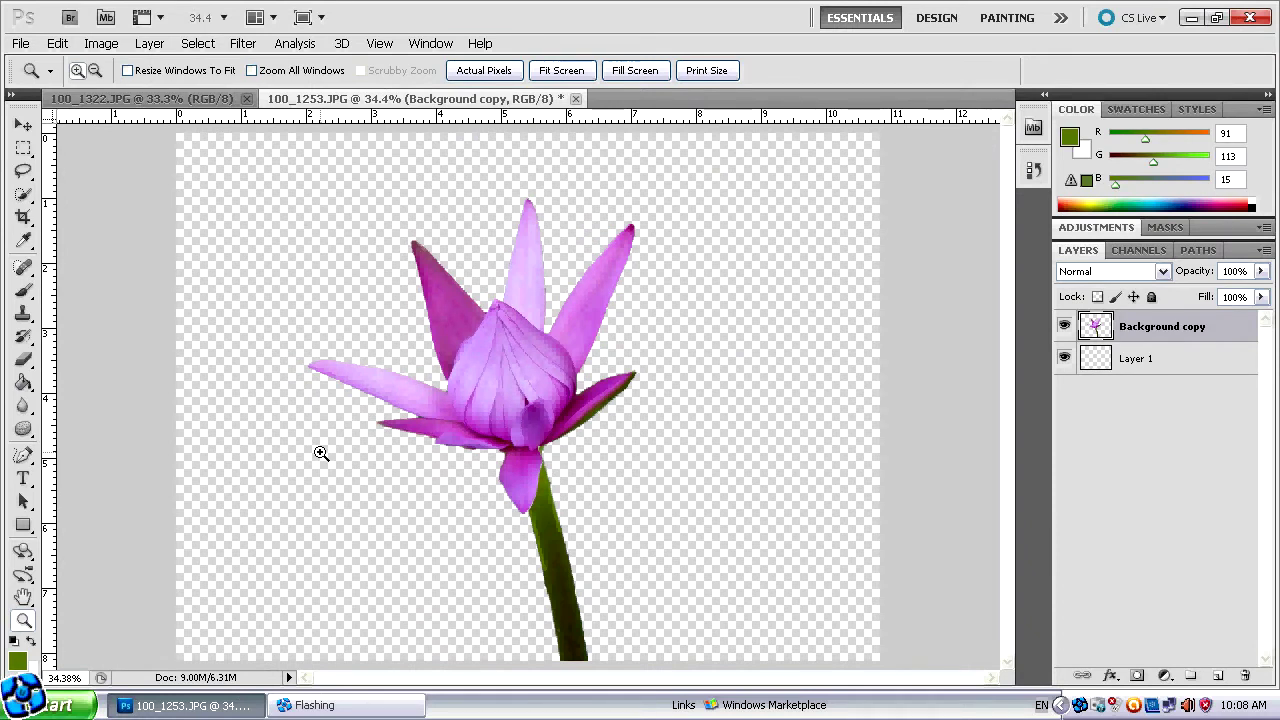
right_click(331, 356)
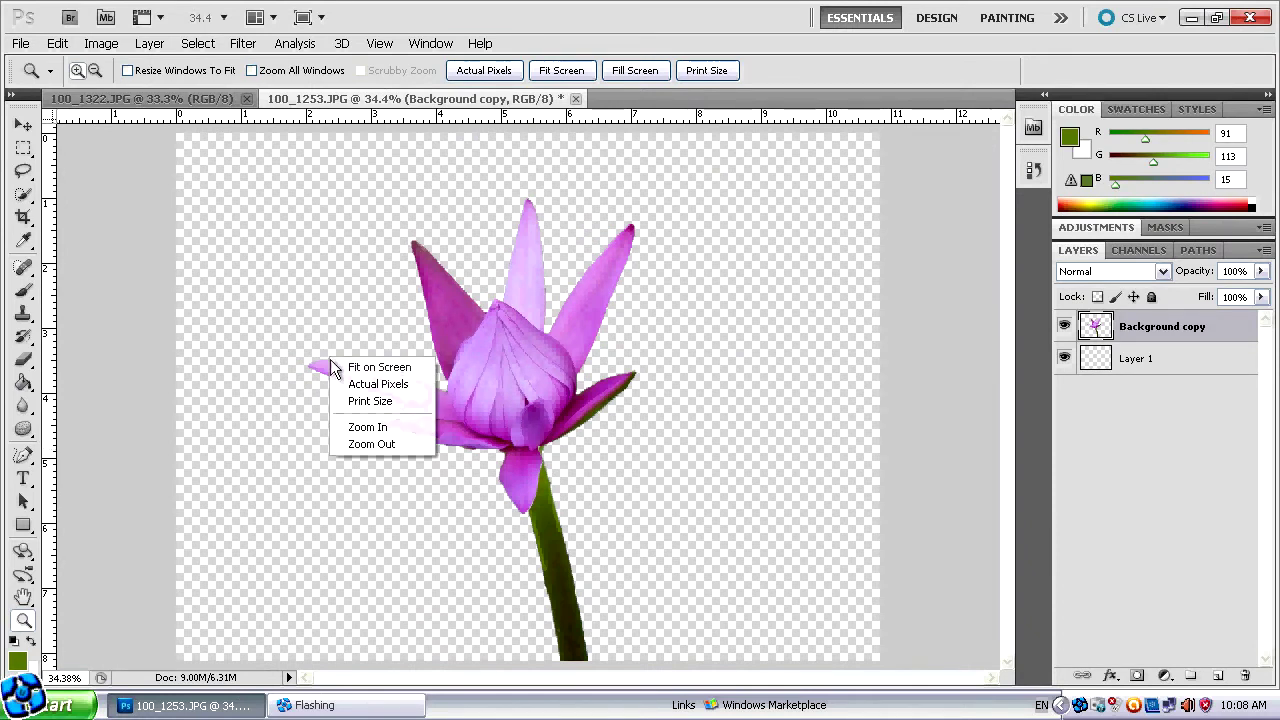
left_click(346, 366)
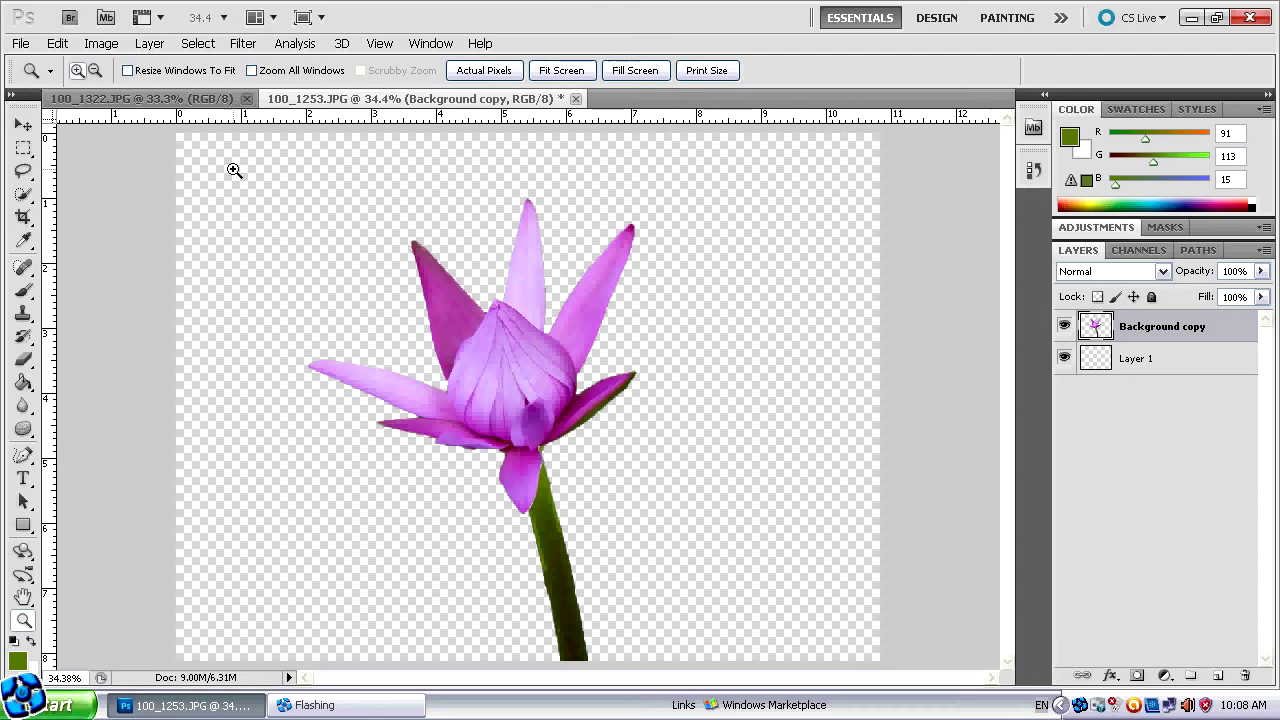
left_click(20, 43)
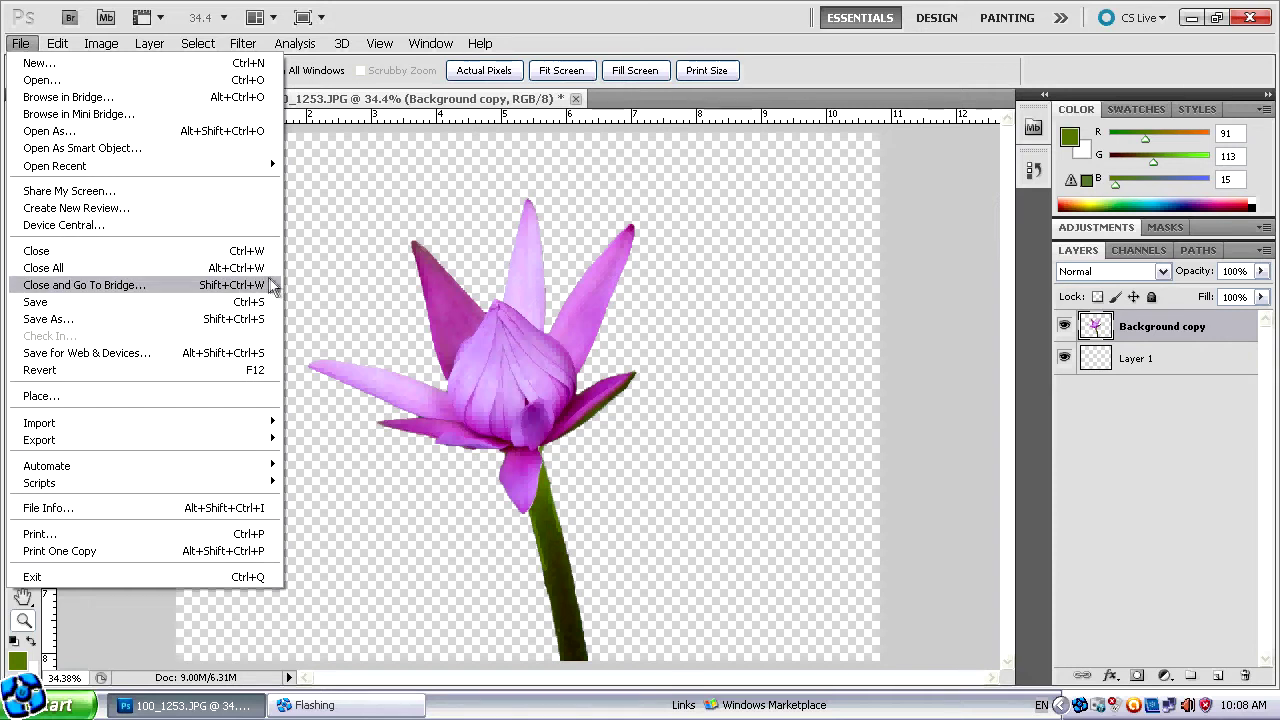
Save the cut-out as PNG 'ดอกบัว 101' in the pictures folder with Interlace None
left_click(365, 279)
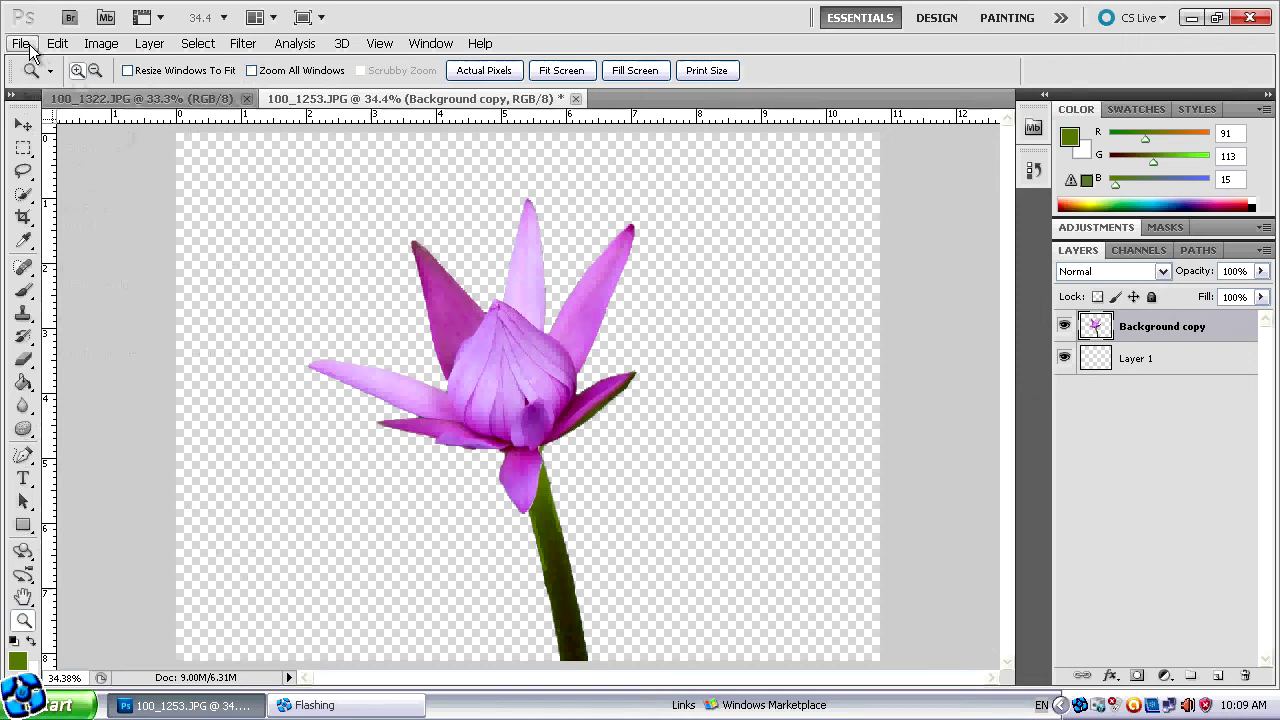
left_click(20, 43)
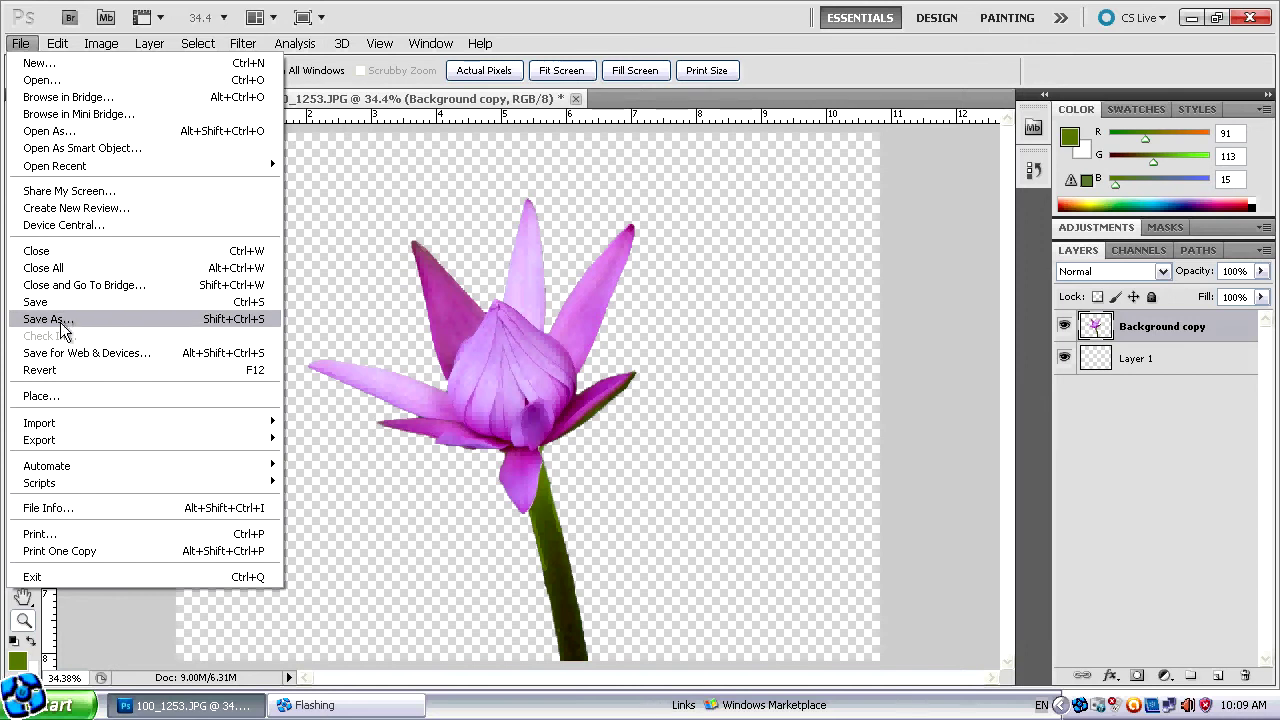
left_click(50, 319)
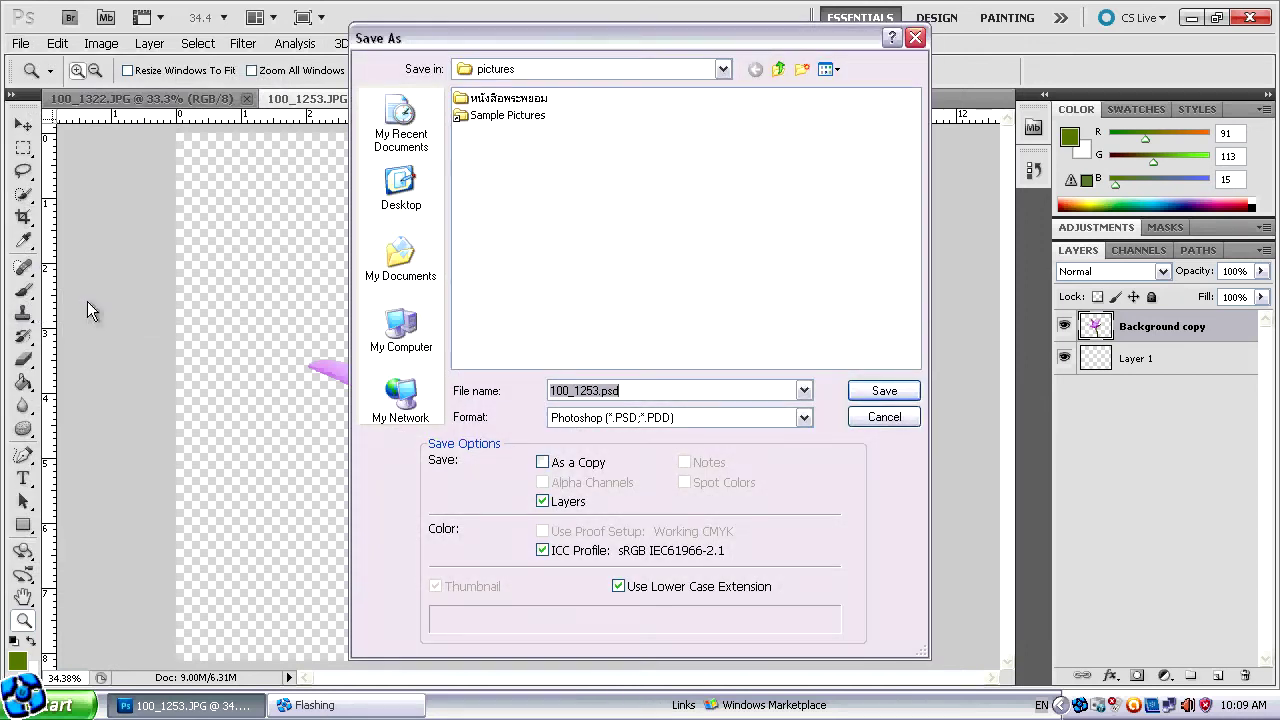
left_click(805, 418)
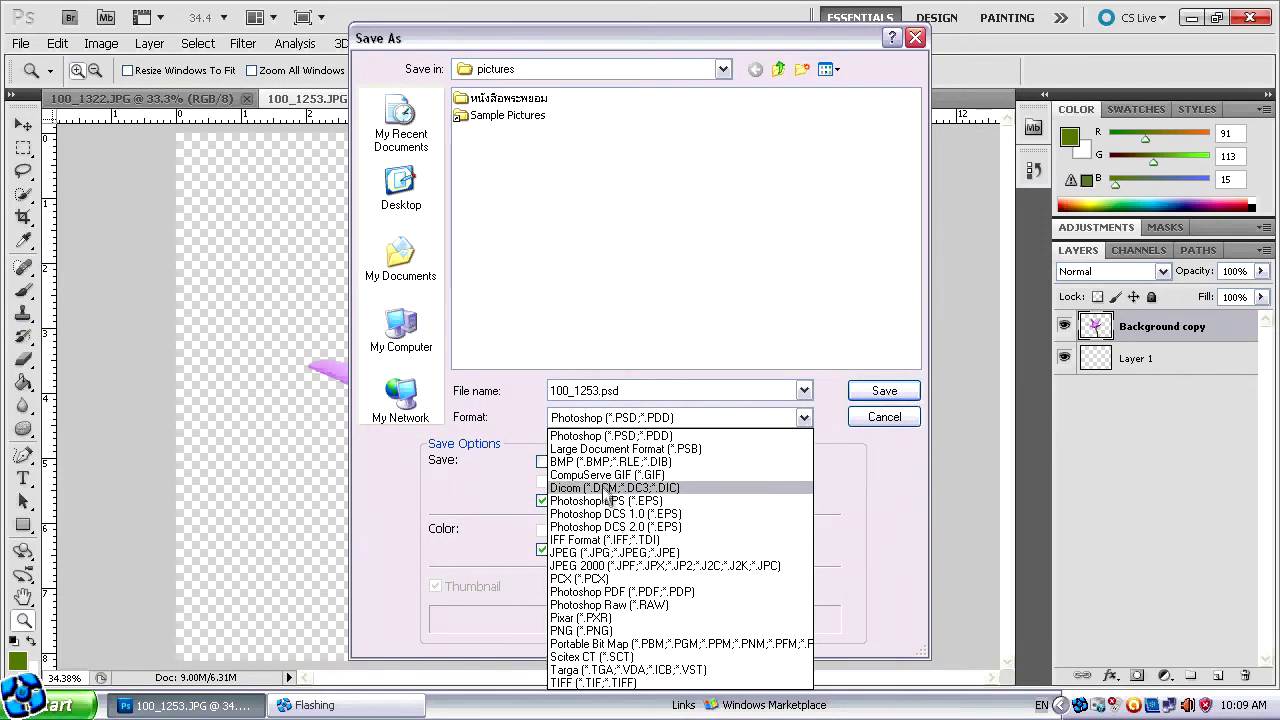
left_click(620, 632)
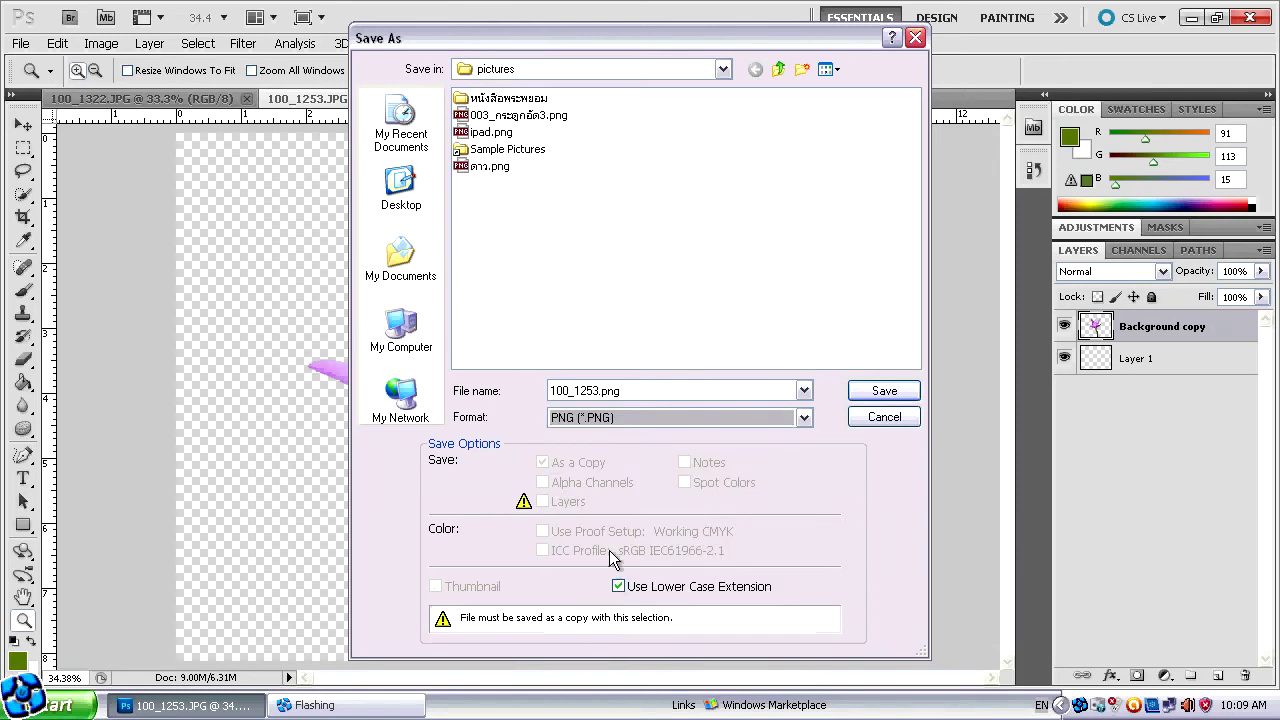
left_click(643, 390)
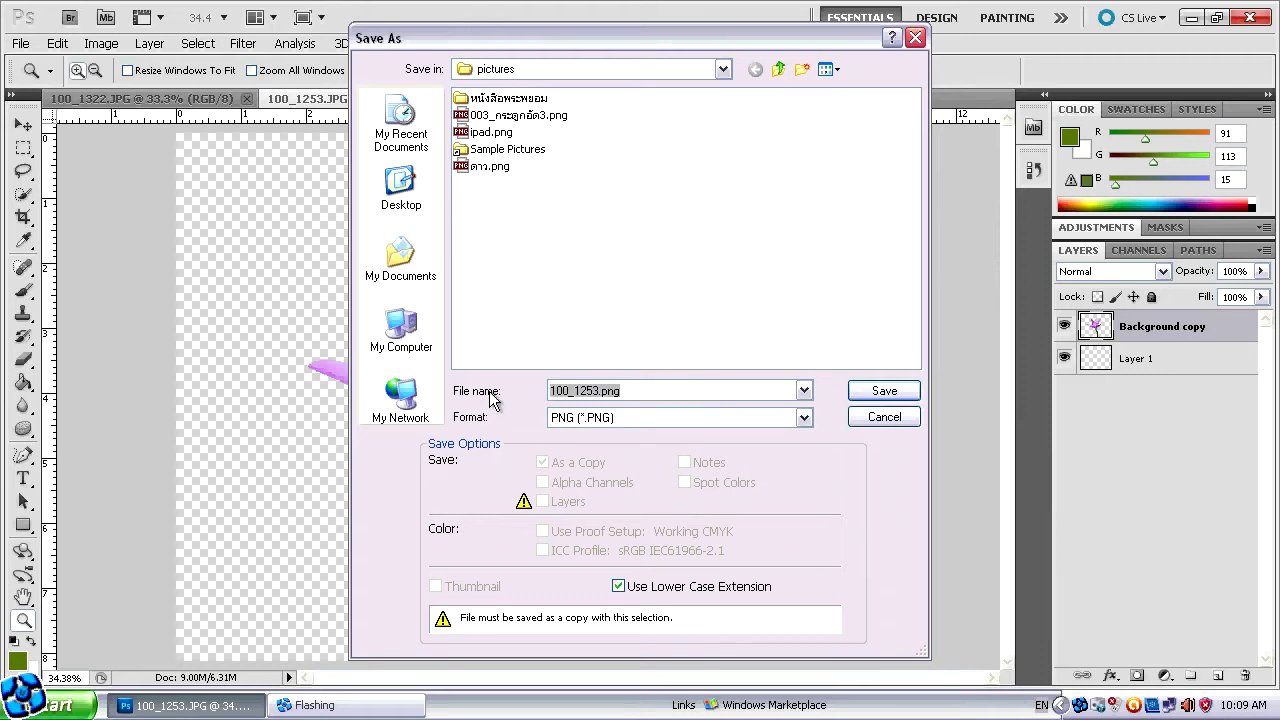
type("f")
key("BackSpace")
type("ดอกบัว 101")
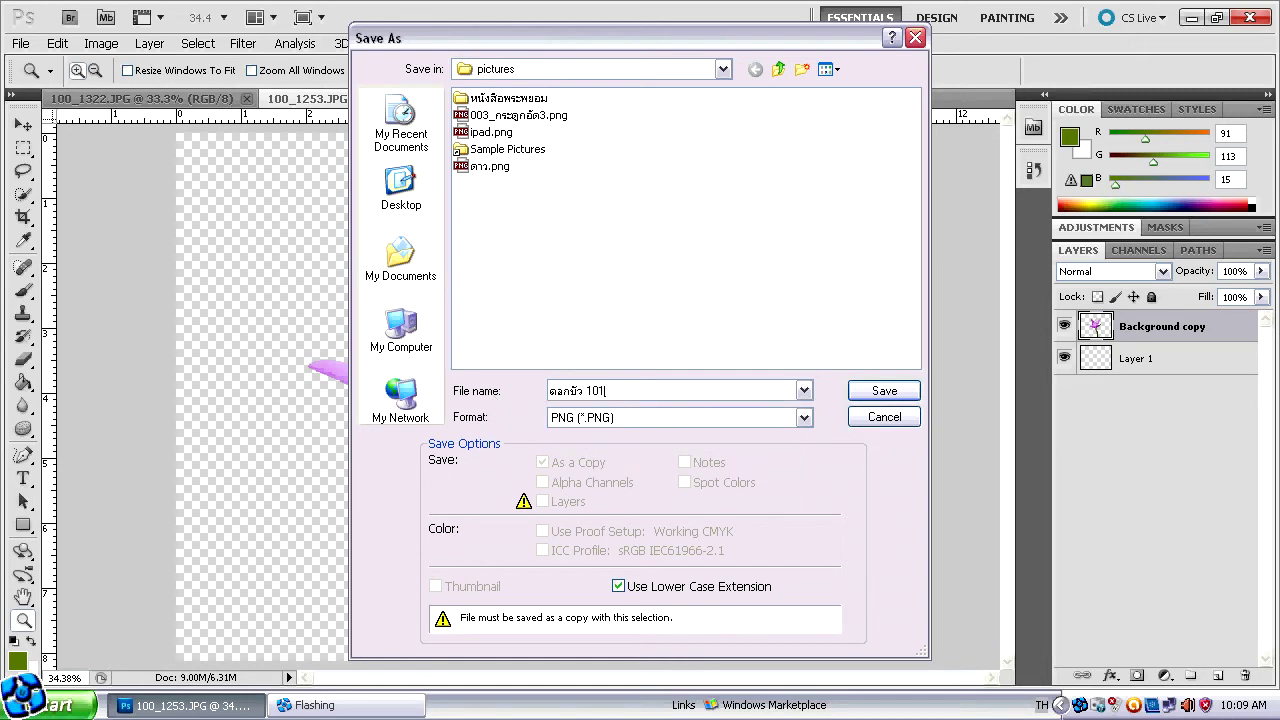
left_click(868, 391)
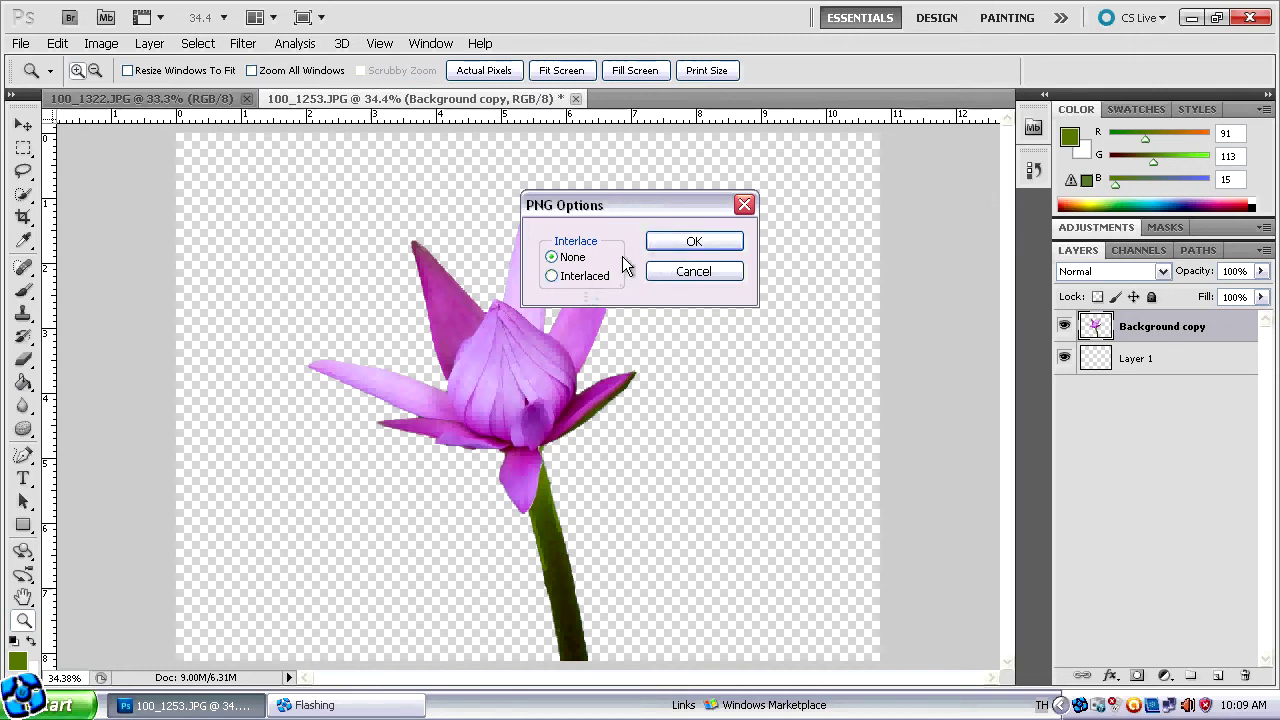
left_click(686, 252)
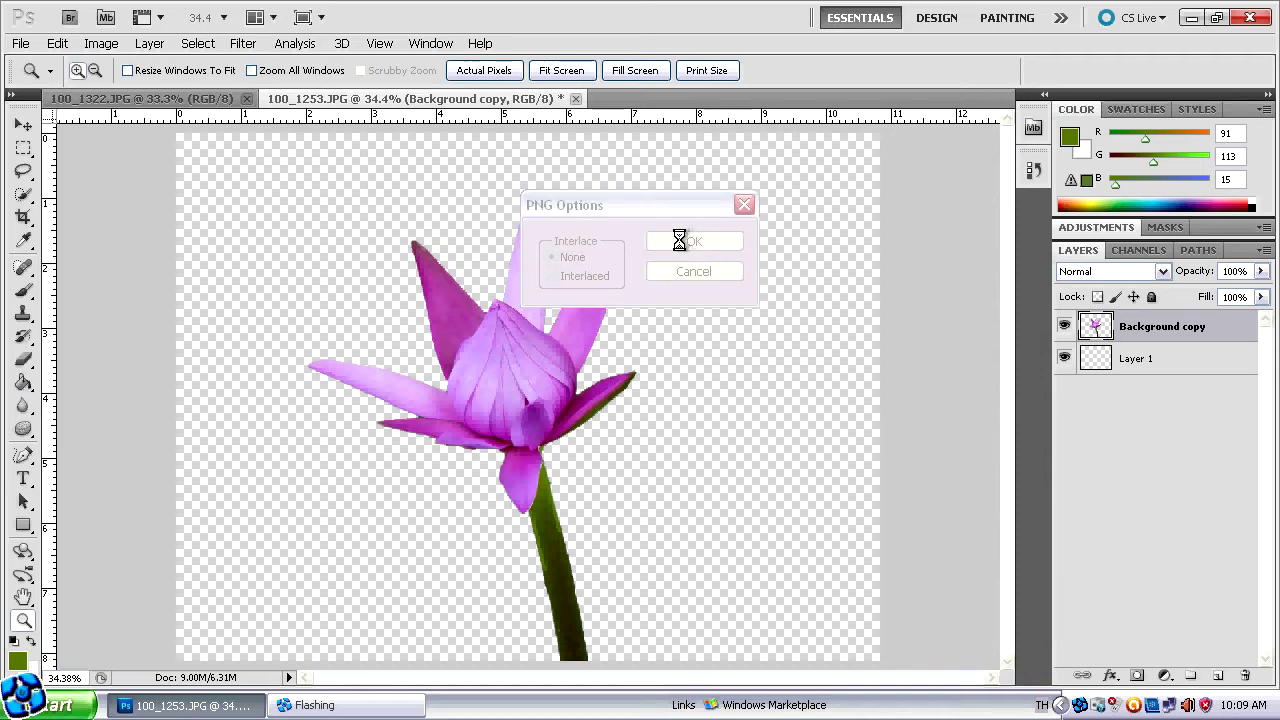
Minimize Photoshop and launch Vegas Movie Studio HD Platinum 11.0 from its desktop shortcut
left_click(1192, 17)
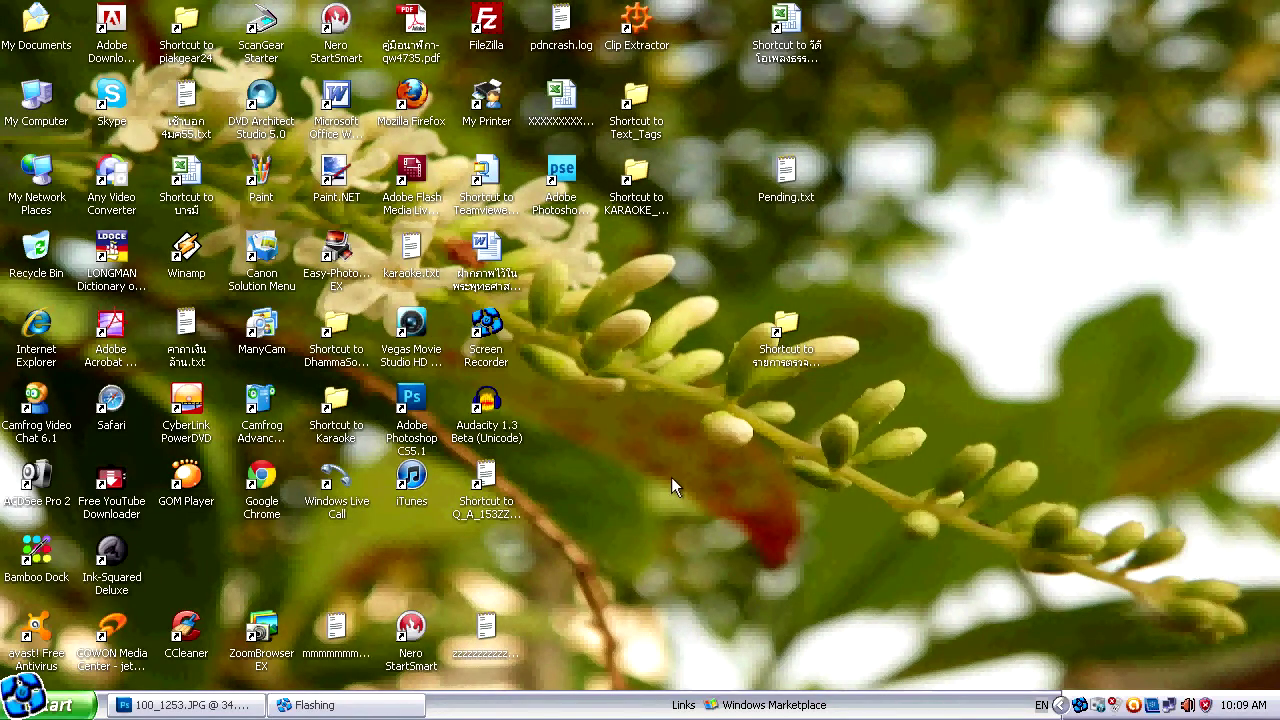
left_click(415, 358)
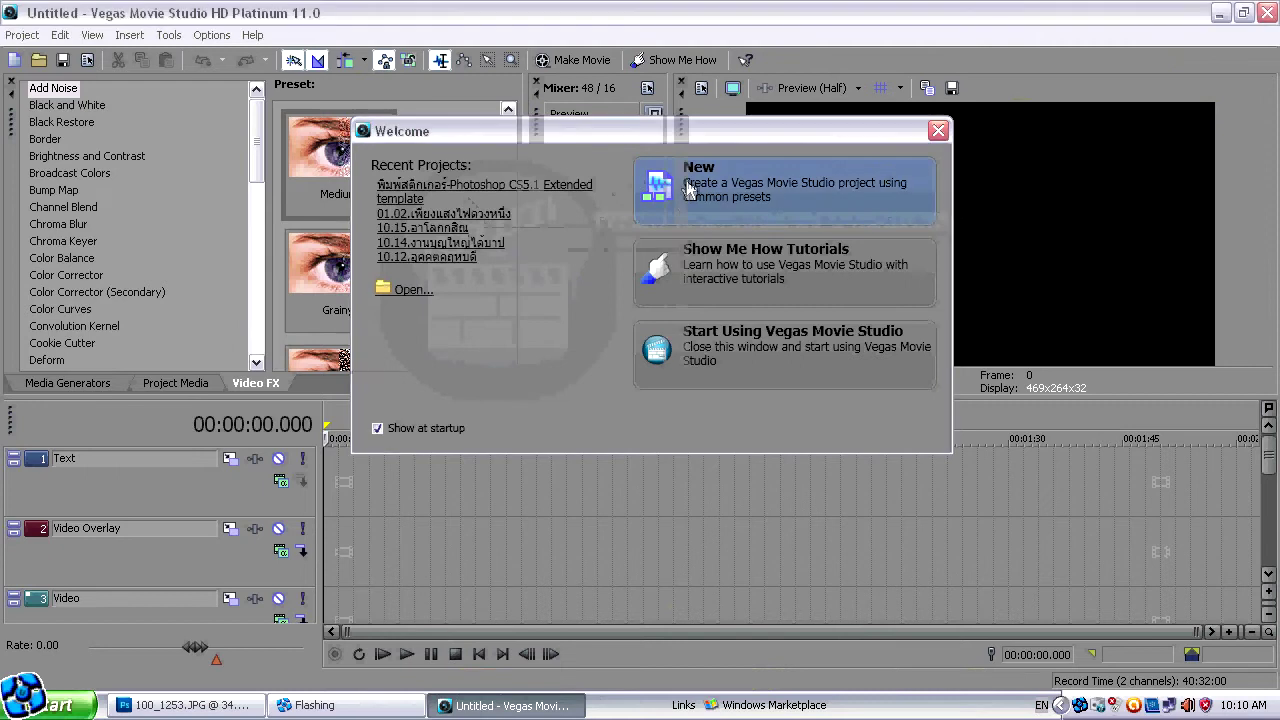
Create a new Vegas project with default settings; cancel Photoshop's Save As and minimize Photoshop
left_click(700, 185)
left_click(594, 541)
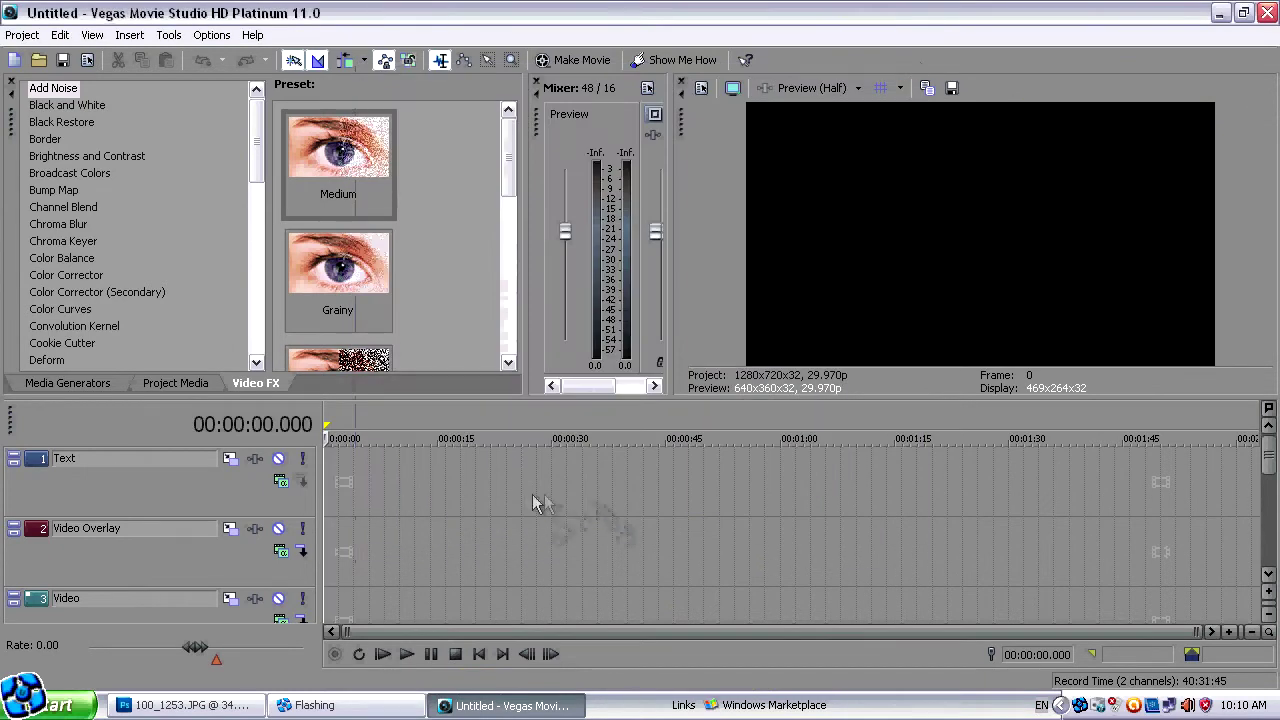
left_click(190, 705)
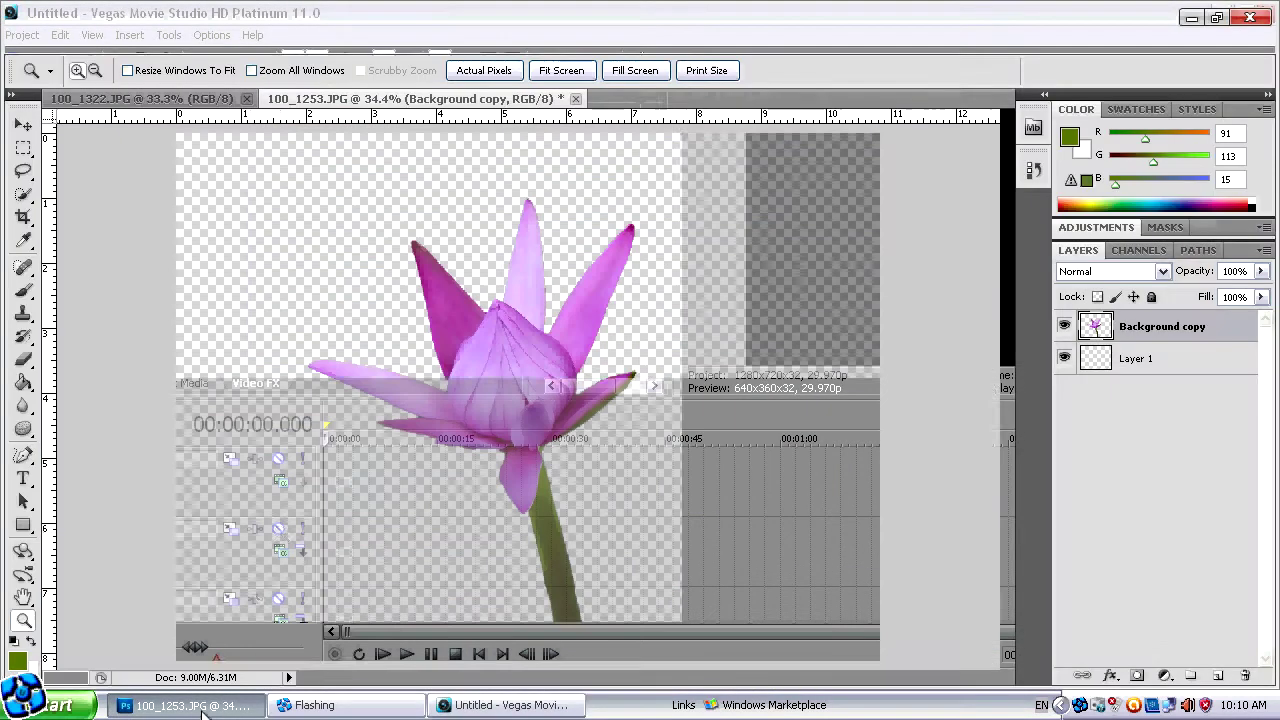
left_click(20, 43)
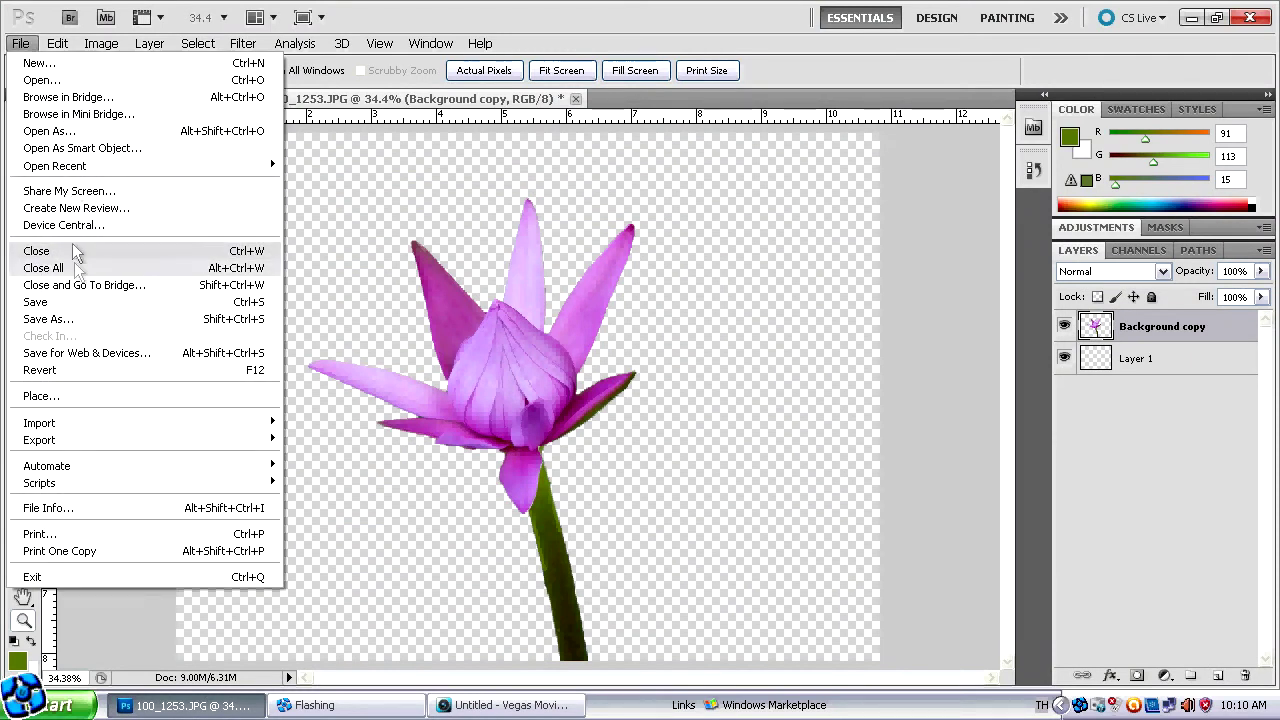
left_click(62, 320)
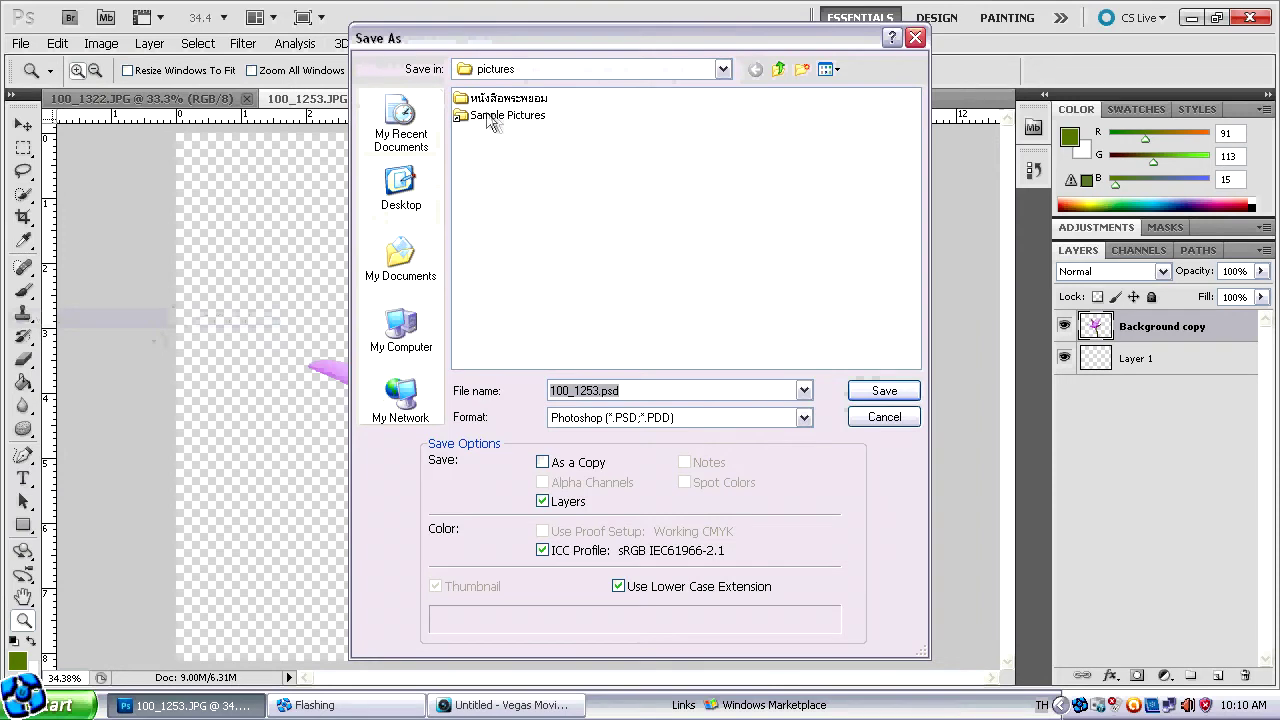
left_click(722, 69)
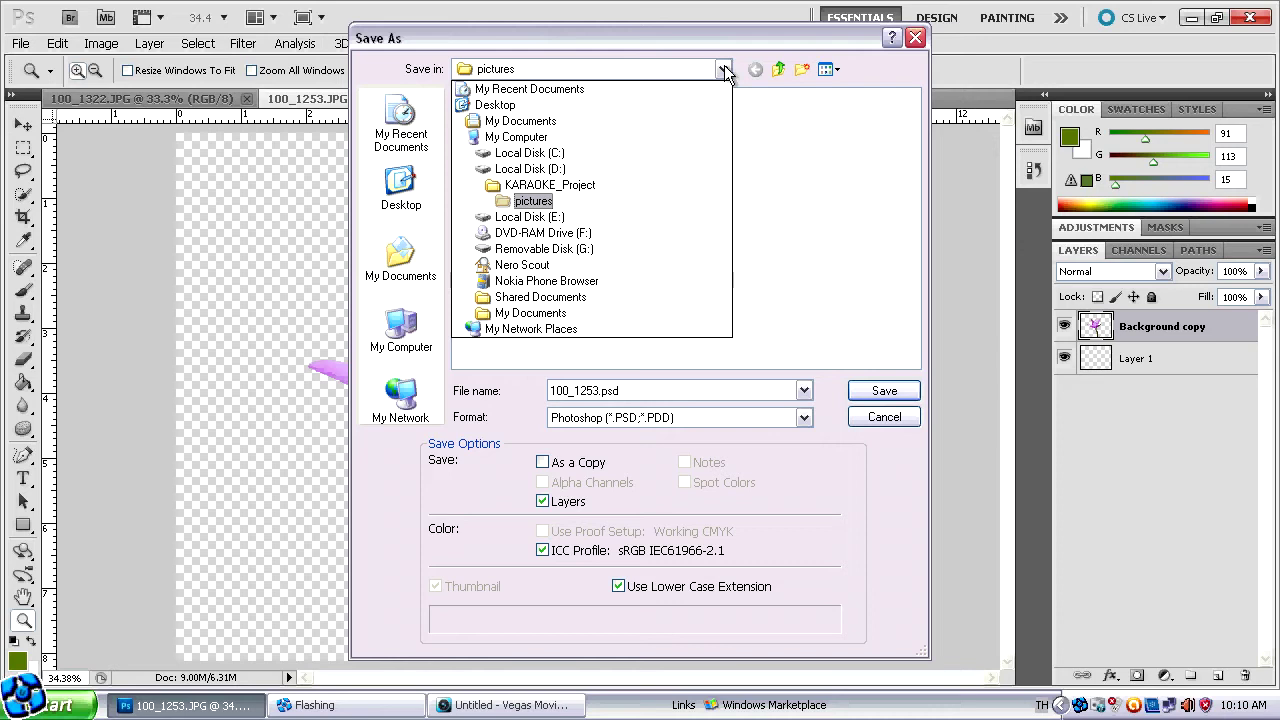
left_click(900, 418)
left_click(900, 418)
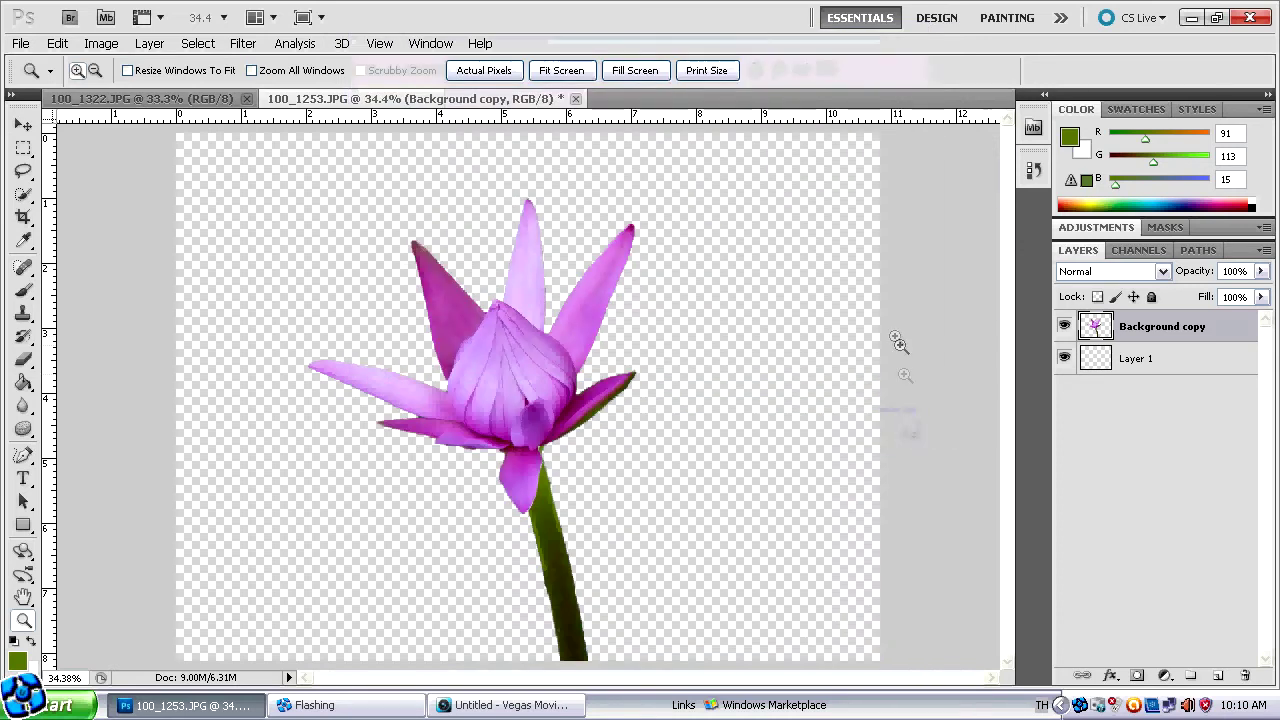
left_click(1193, 17)
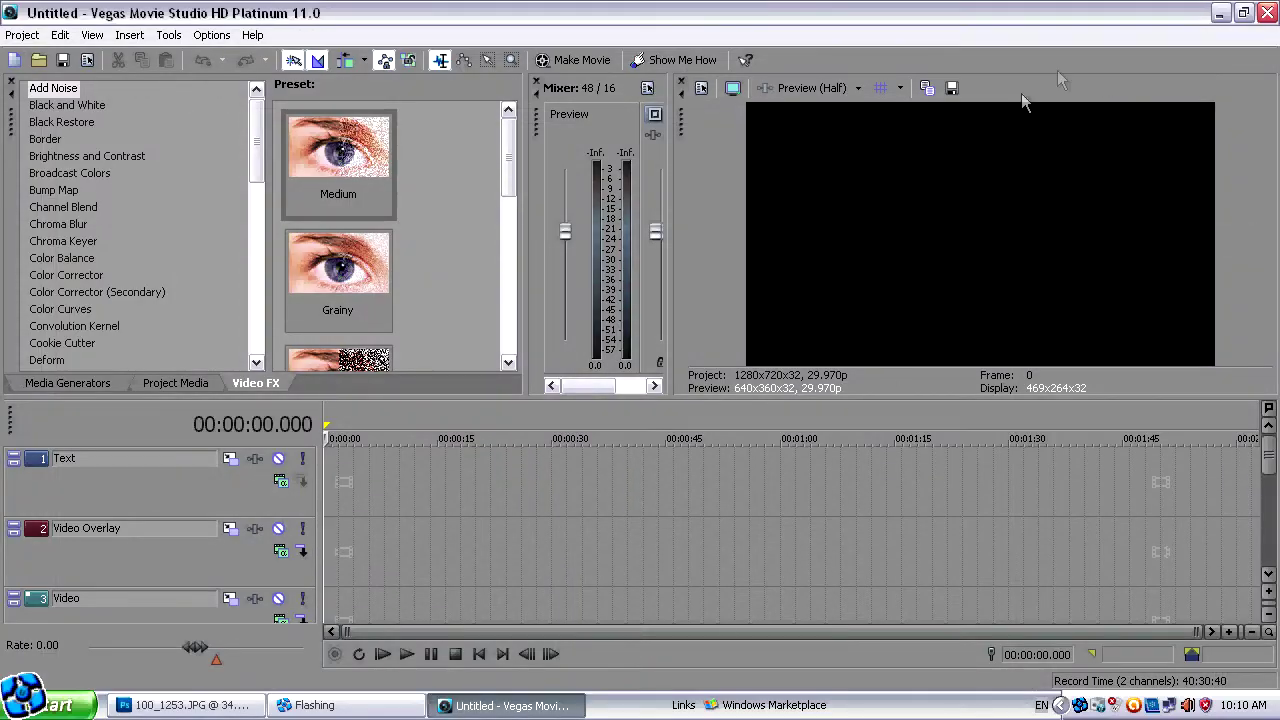
Open the D:\KARAOKE_Project\pictures folder from the desktop KARAOKE shortcut
left_click(1220, 12)
double_click(636, 195)
scroll(670, 283, "down", 2)
scroll(670, 315, "down", 2)
scroll(660, 320, "down", 2)
double_click(636, 262)
scroll(887, 268, "down", 5)
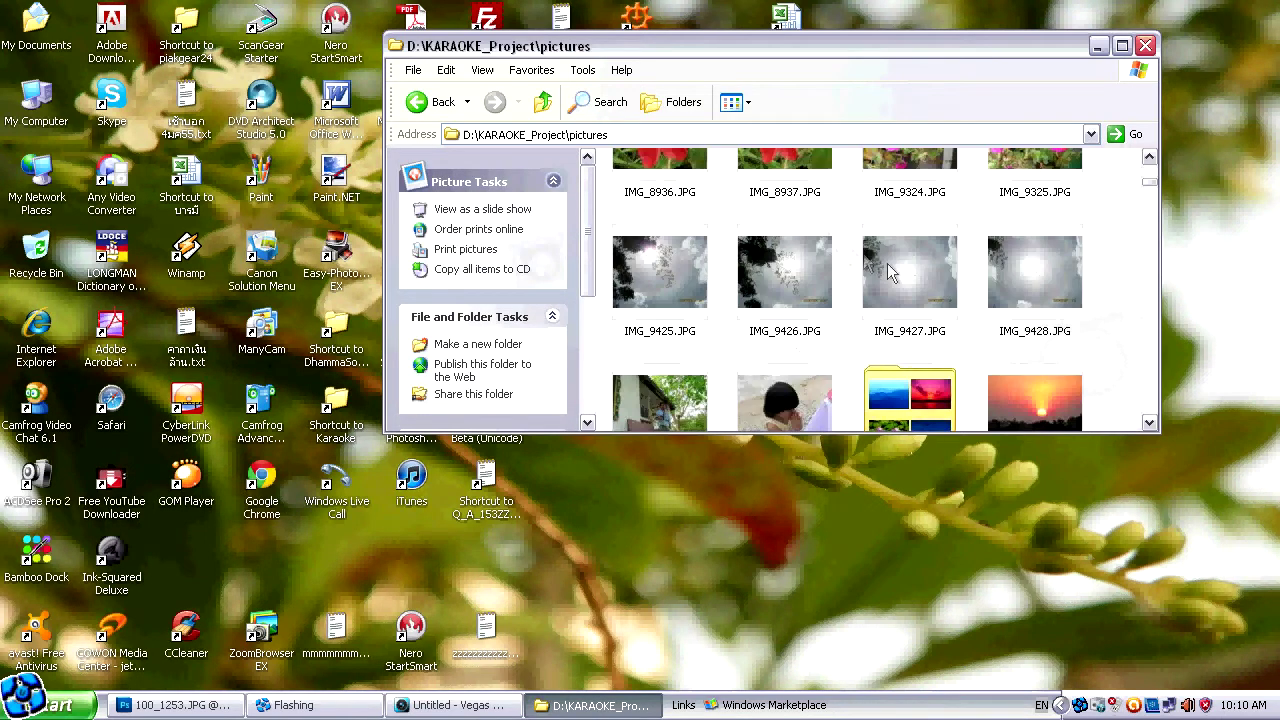
scroll(887, 266, "down", 5)
Show pictures in Details view, newest first by date modified, and select ดอกบัว 101.png
left_click(740, 101)
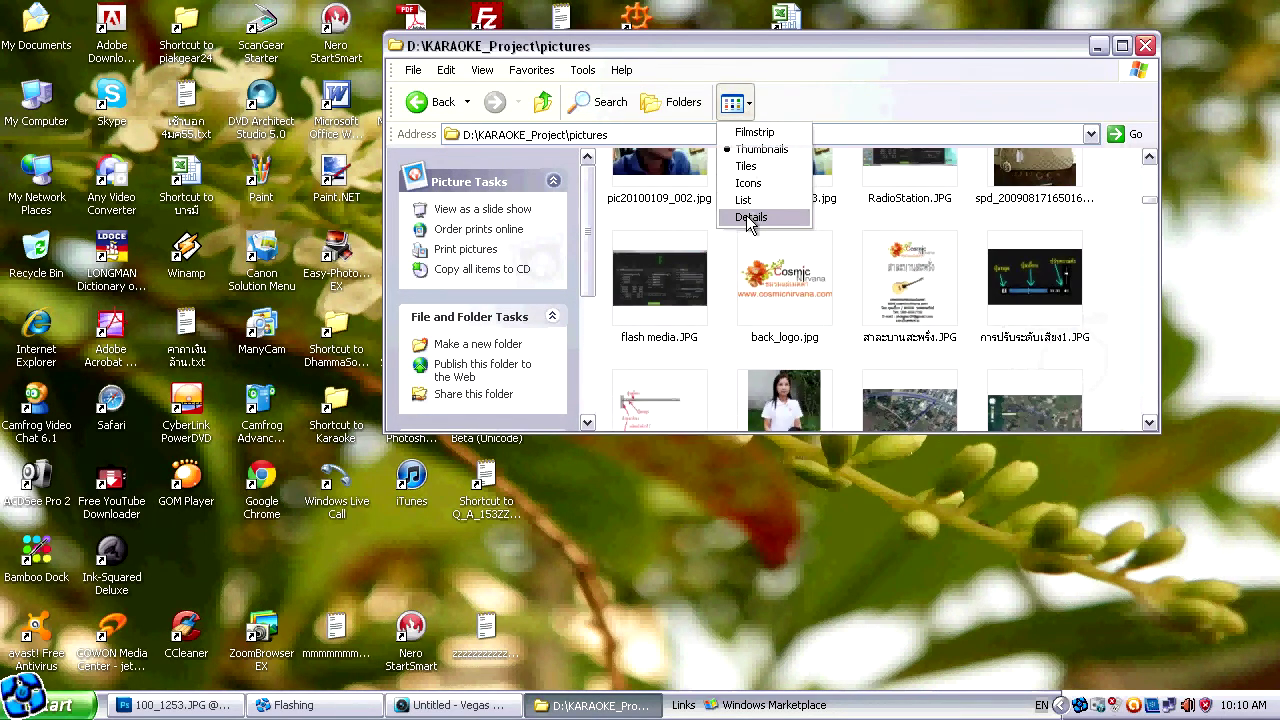
left_click(760, 218)
left_click(1056, 160)
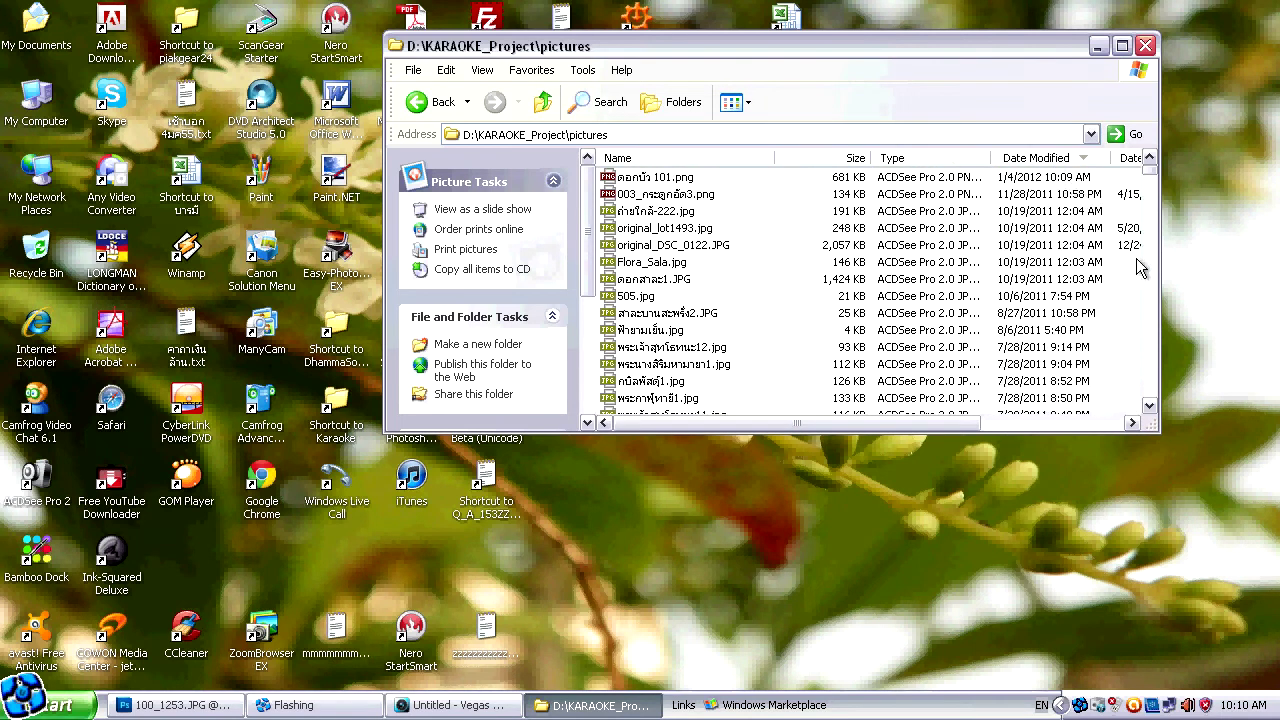
left_click(1150, 195)
left_click_drag(1150, 185, 1150, 395)
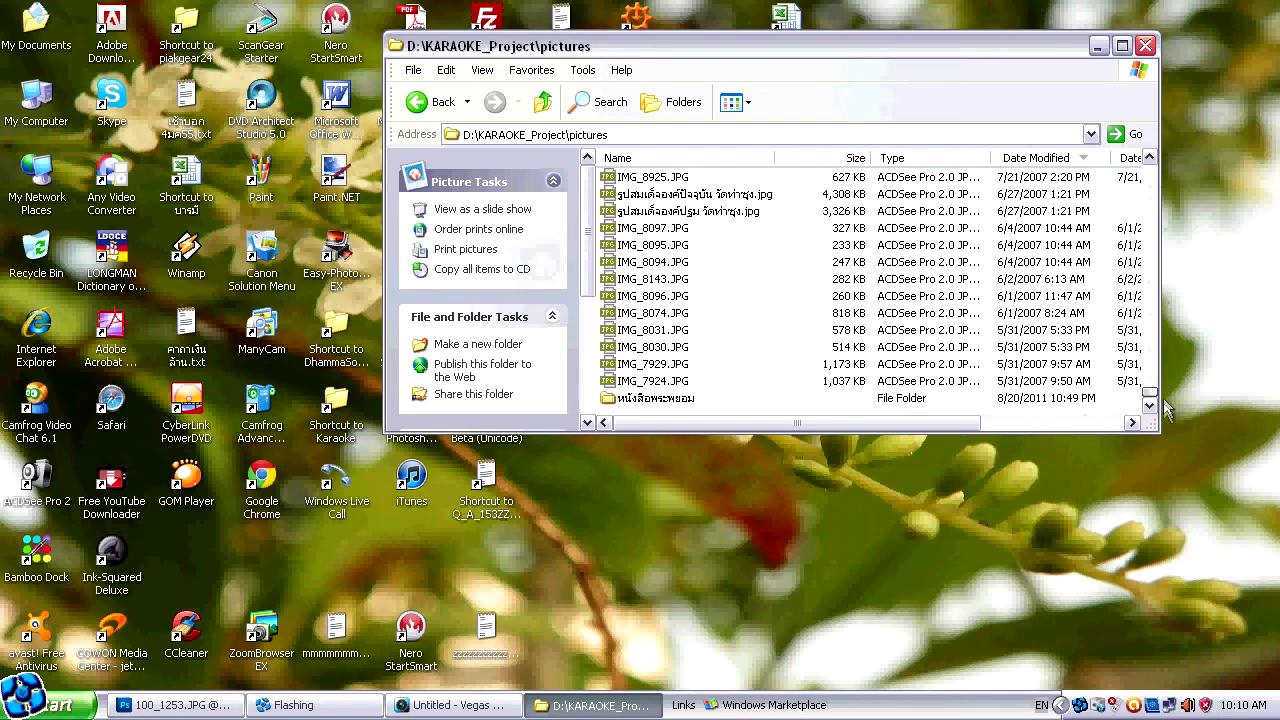
left_click(1050, 158)
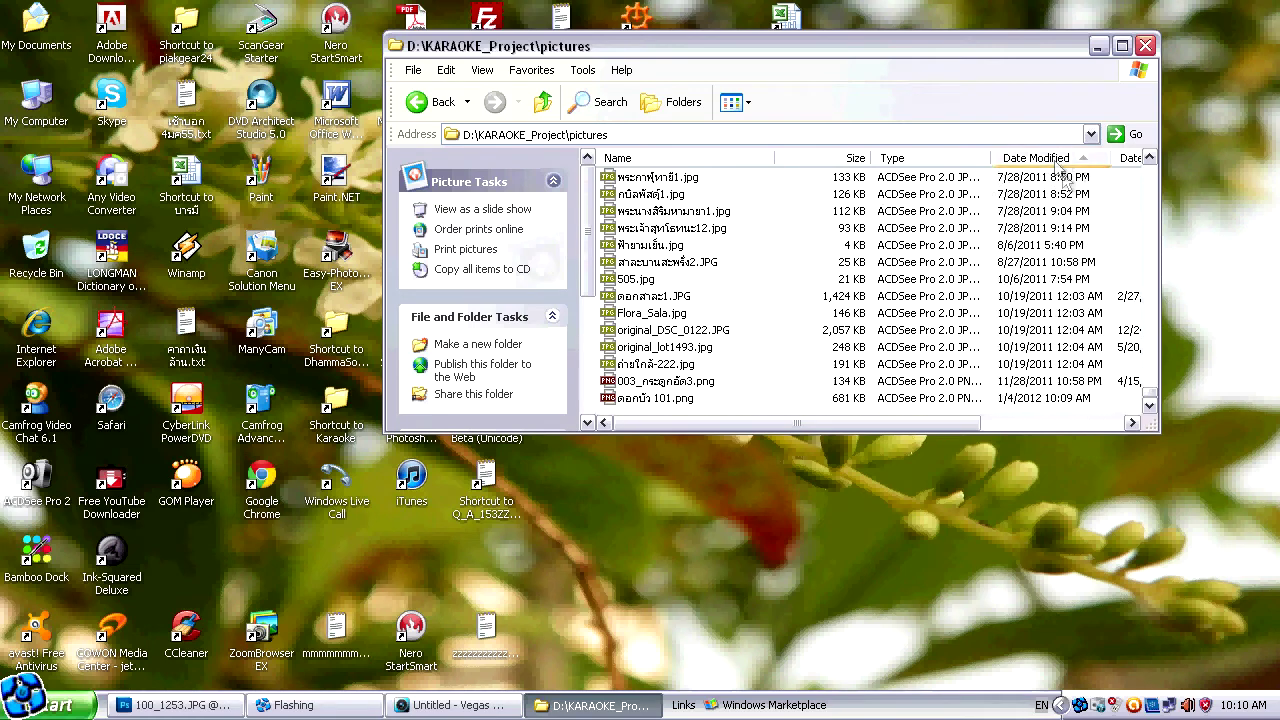
left_click(640, 398)
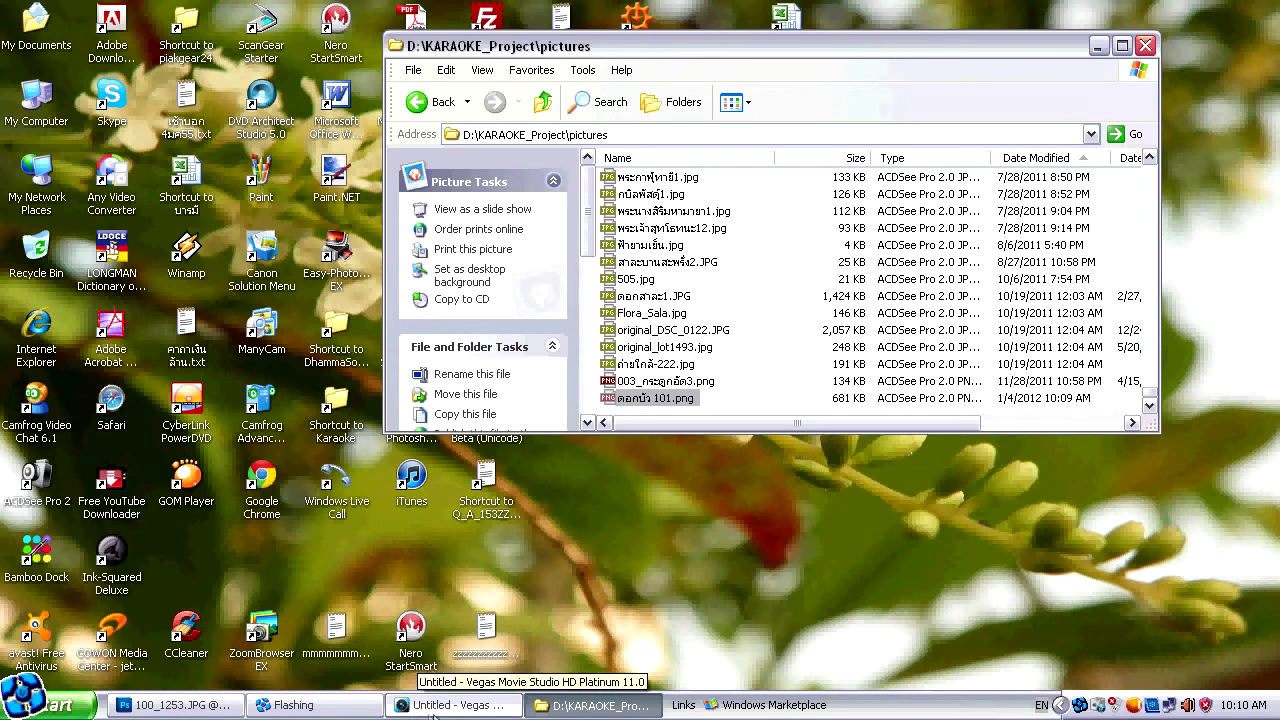
left_click(455, 705)
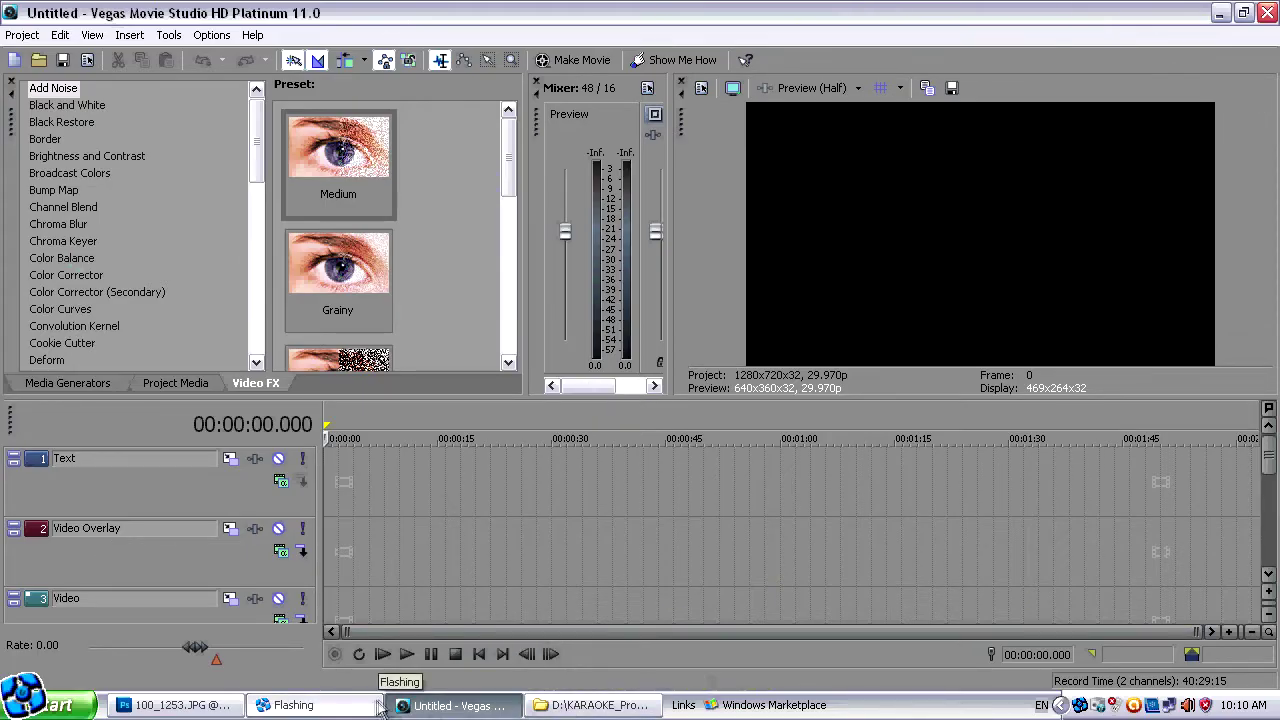
Drop the ดอกบัว 101.png lily bud onto the Text track, skipping any video effect
left_click(588, 705)
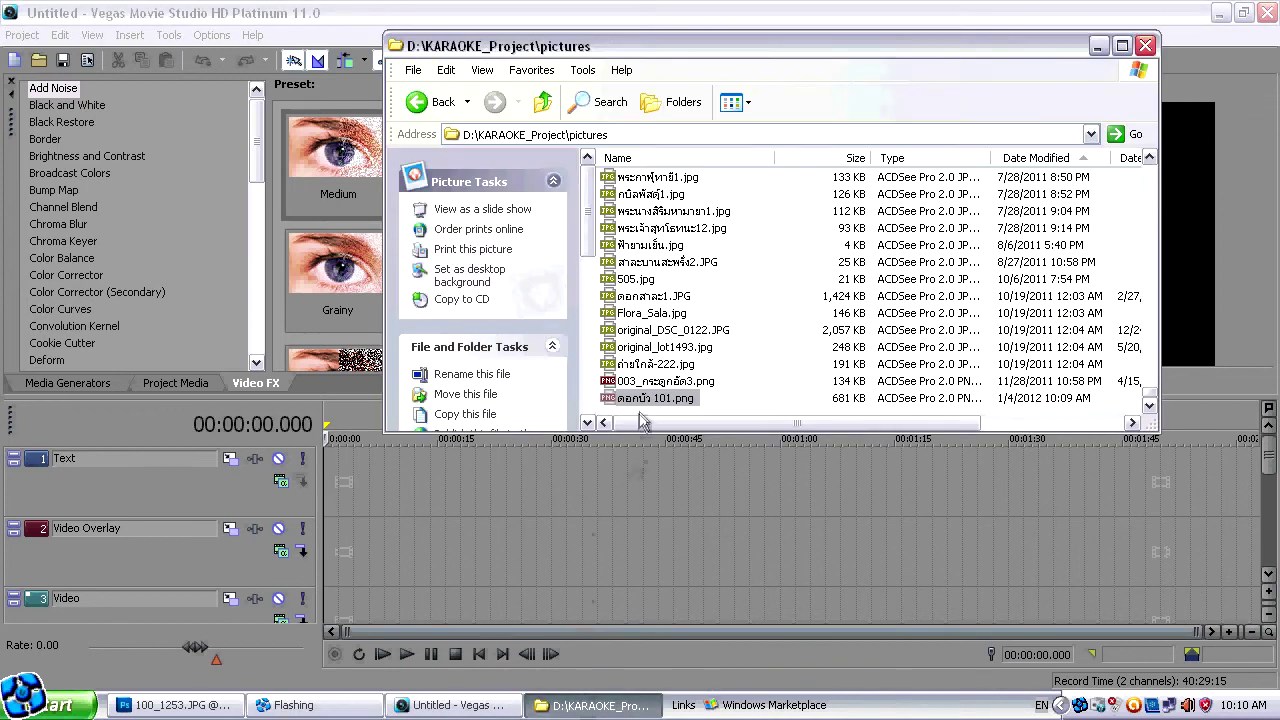
left_click_drag(615, 493, 490, 499)
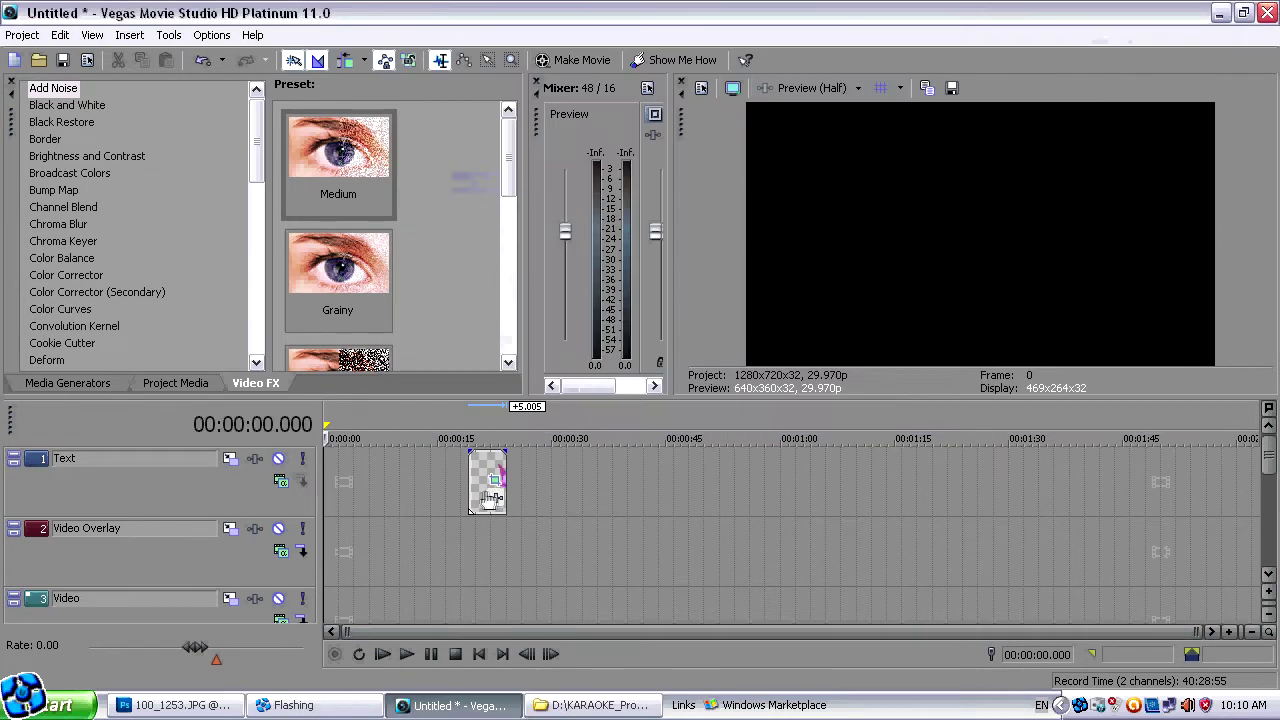
left_click(493, 482)
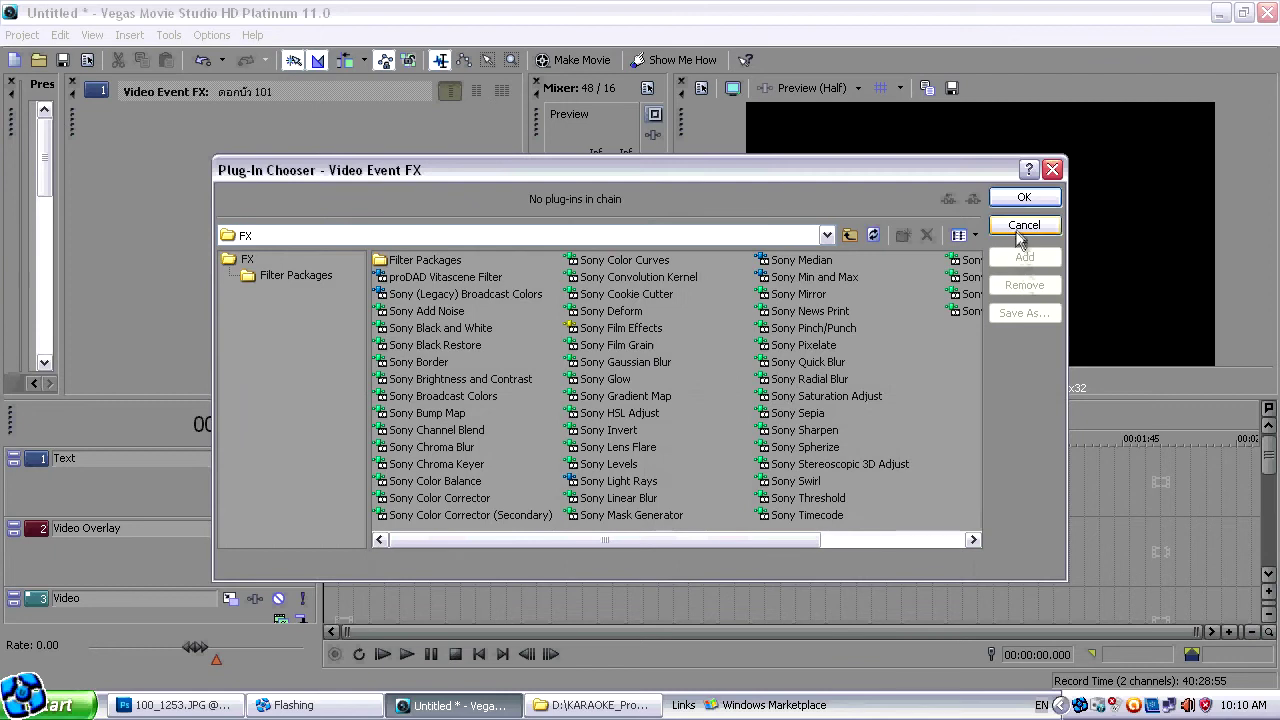
left_click(1023, 223)
Move the flower event to 00:00:00 on the Text track and preview it
left_click(486, 480)
scroll(486, 480, "up", 5)
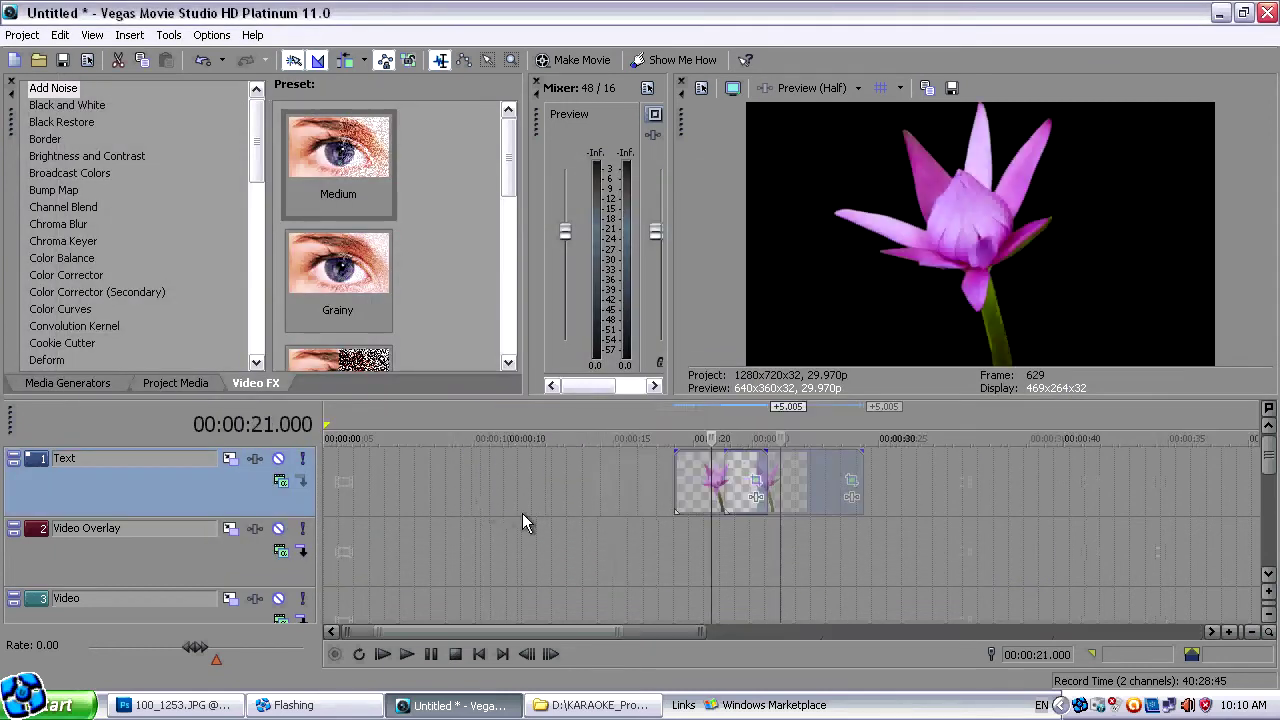
left_click_drag(727, 498, 380, 497)
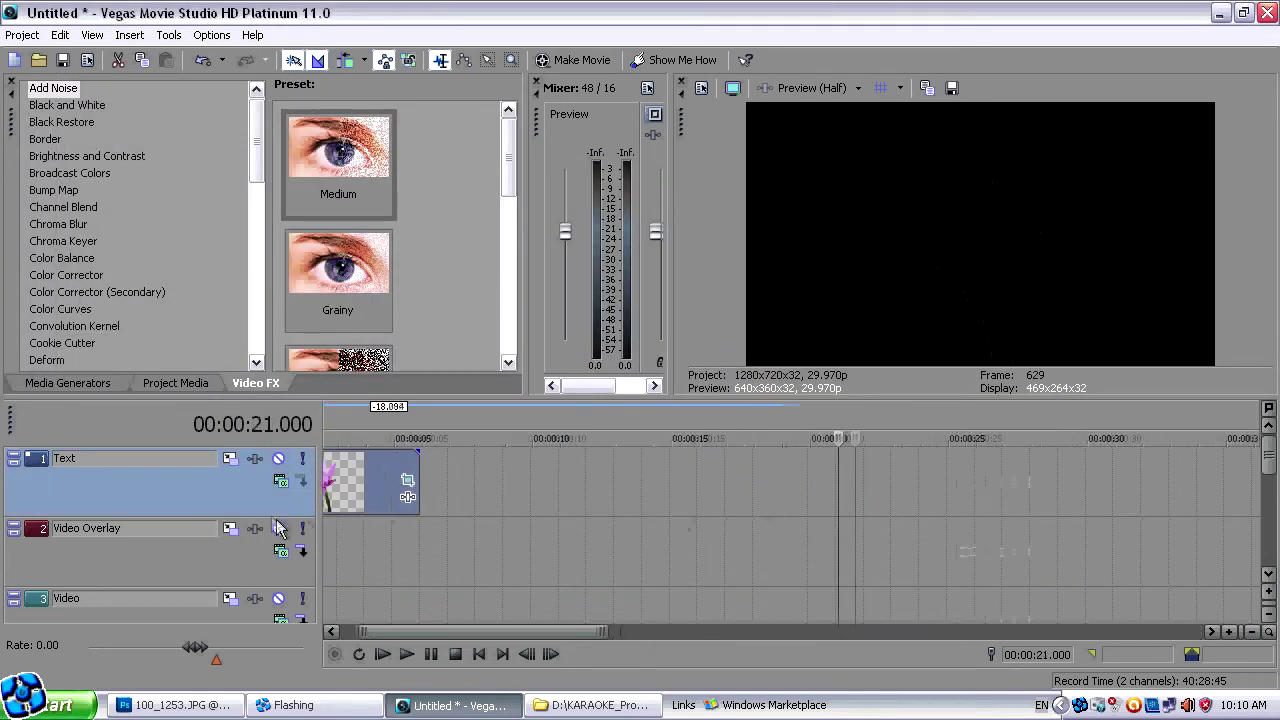
left_click(380, 497)
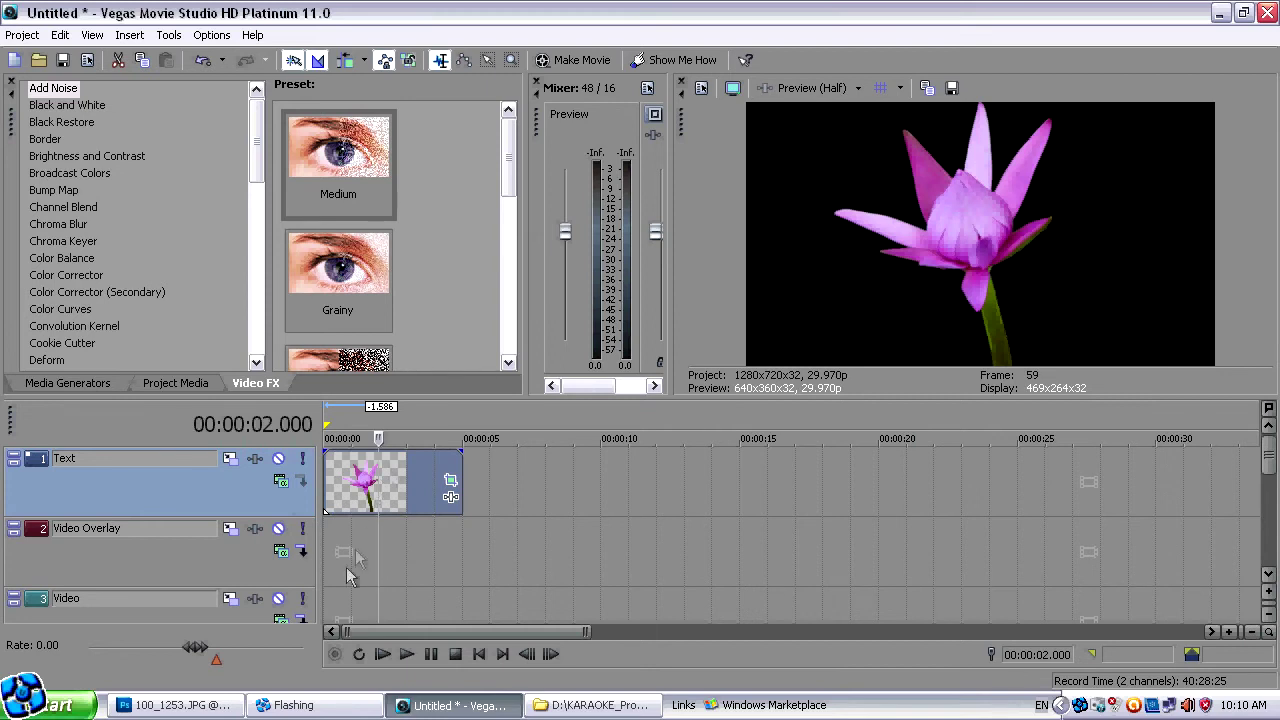
Add a Lava Noise Texture background on the Video Overlay track behind the flower
left_click(95, 292)
left_click(67, 383)
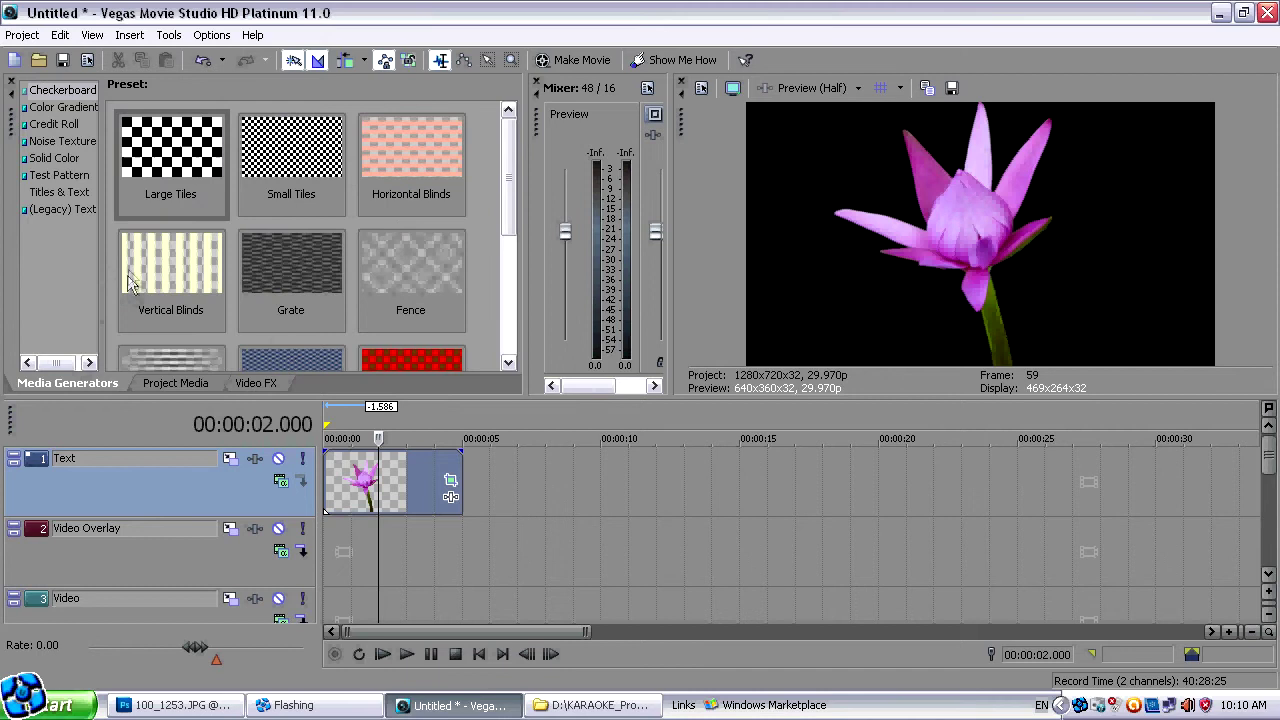
left_click(78, 175)
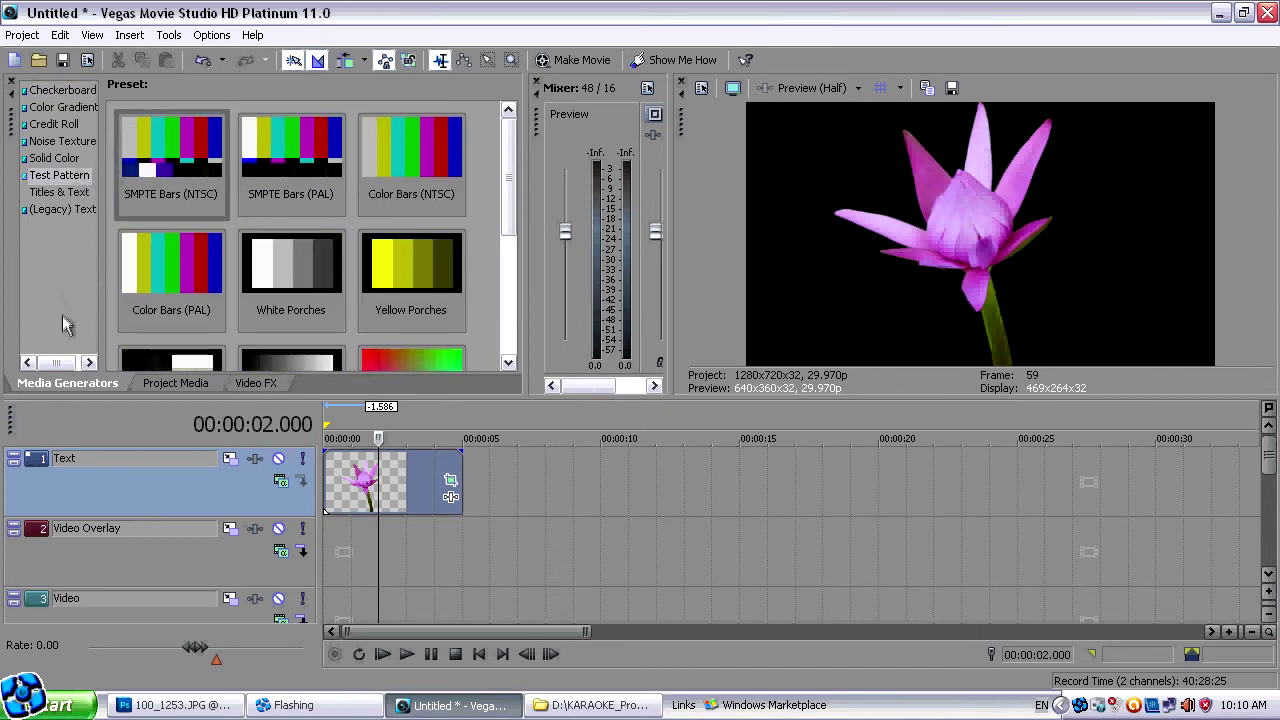
left_click(44, 213)
left_click(68, 141)
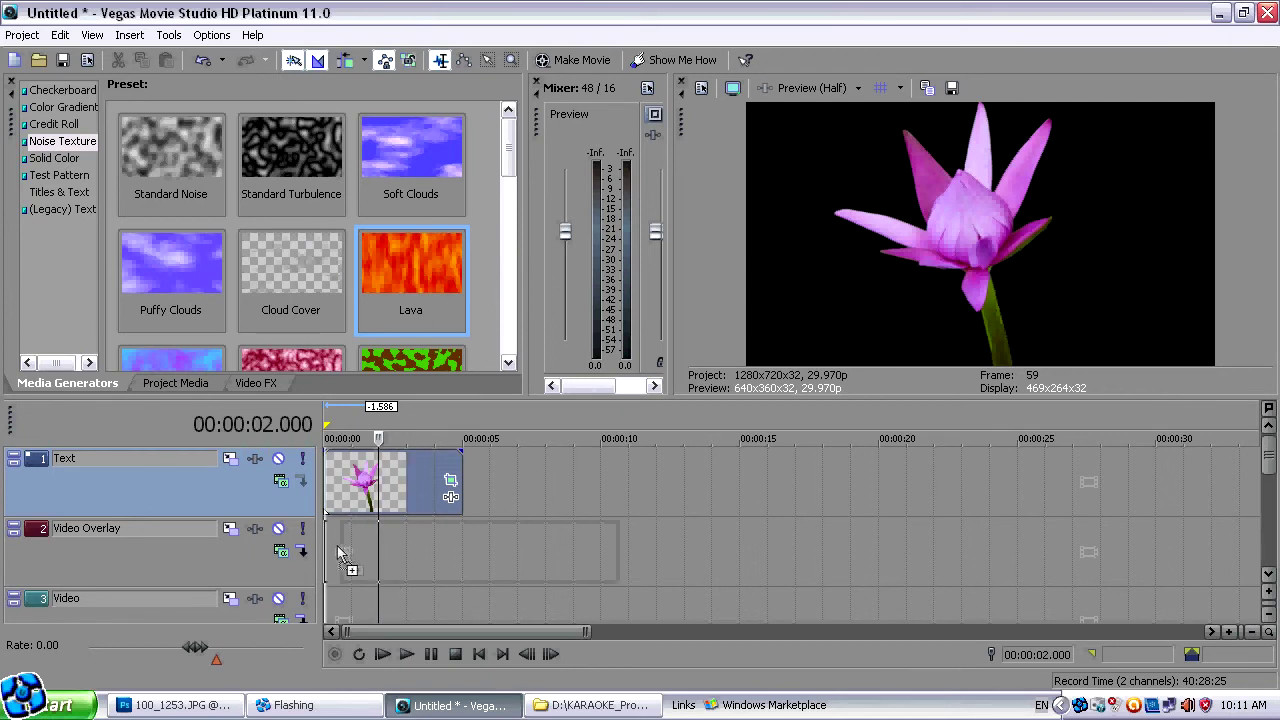
left_click_drag(400, 572, 394, 538)
left_click(705, 165)
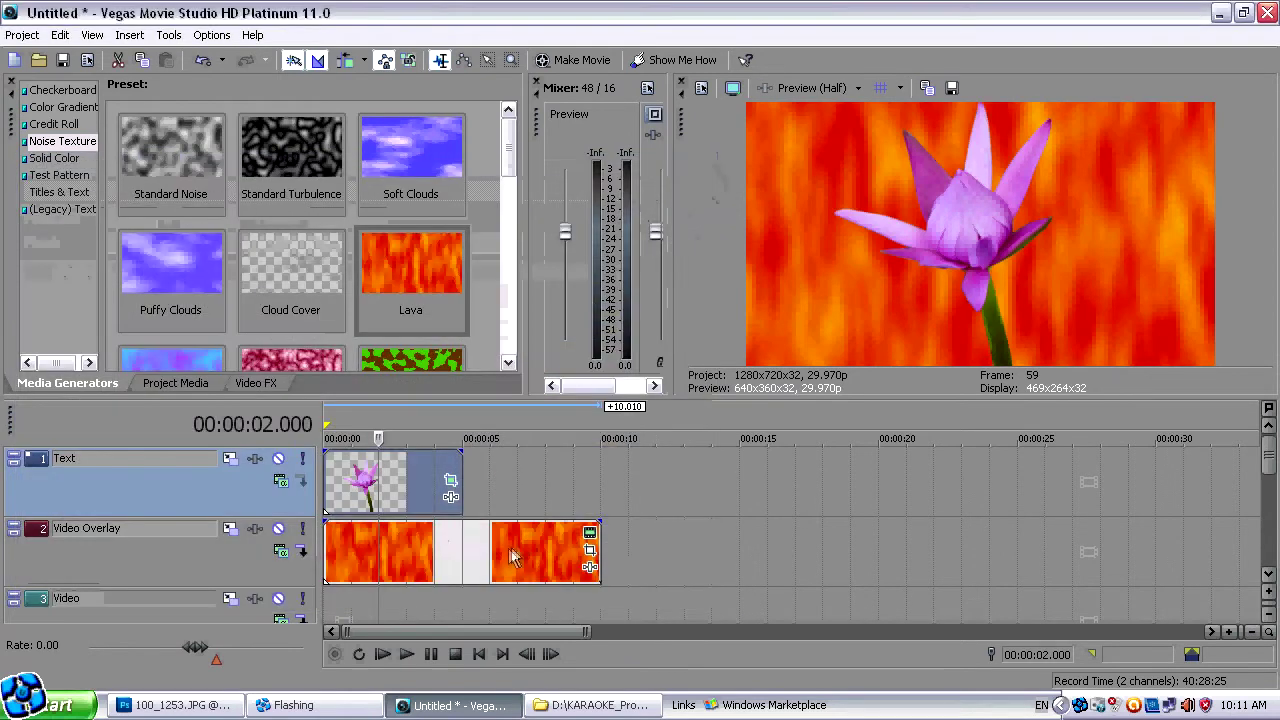
left_click(410, 545)
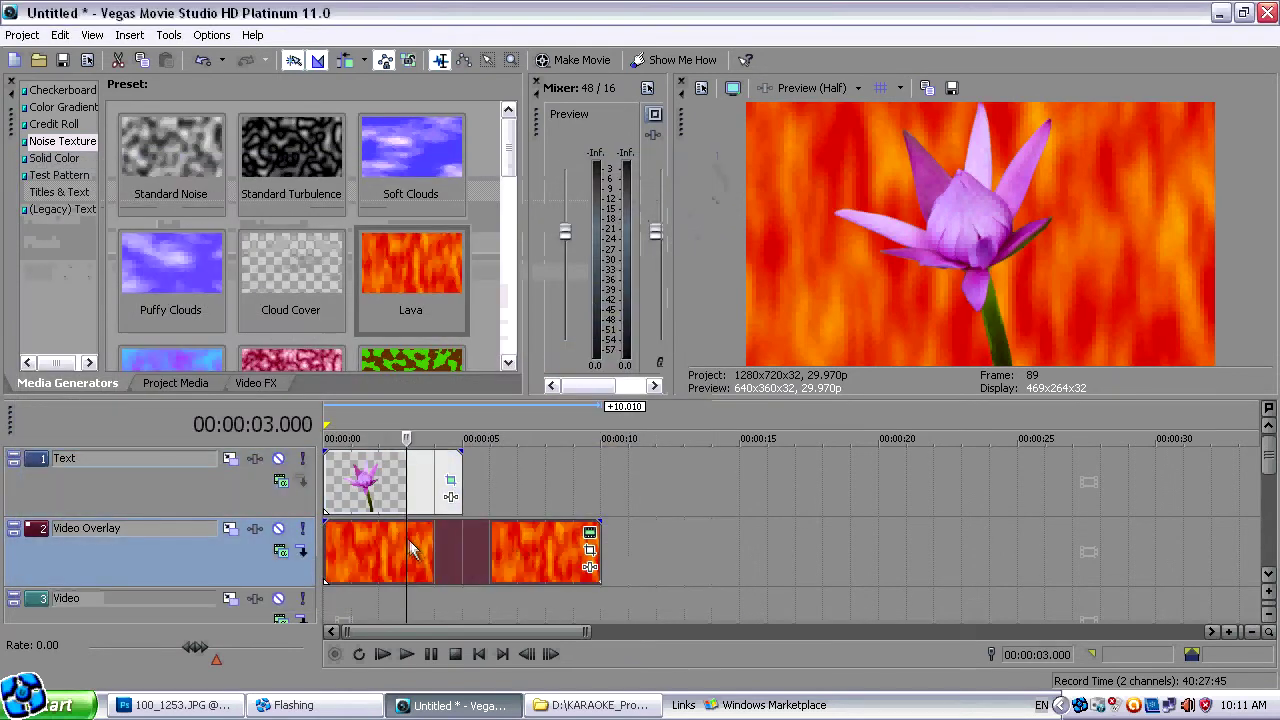
Stretch the flower clip to about 9 seconds and add Soft Clouds after the lava
left_click_drag(462, 490, 580, 490)
left_click(458, 490)
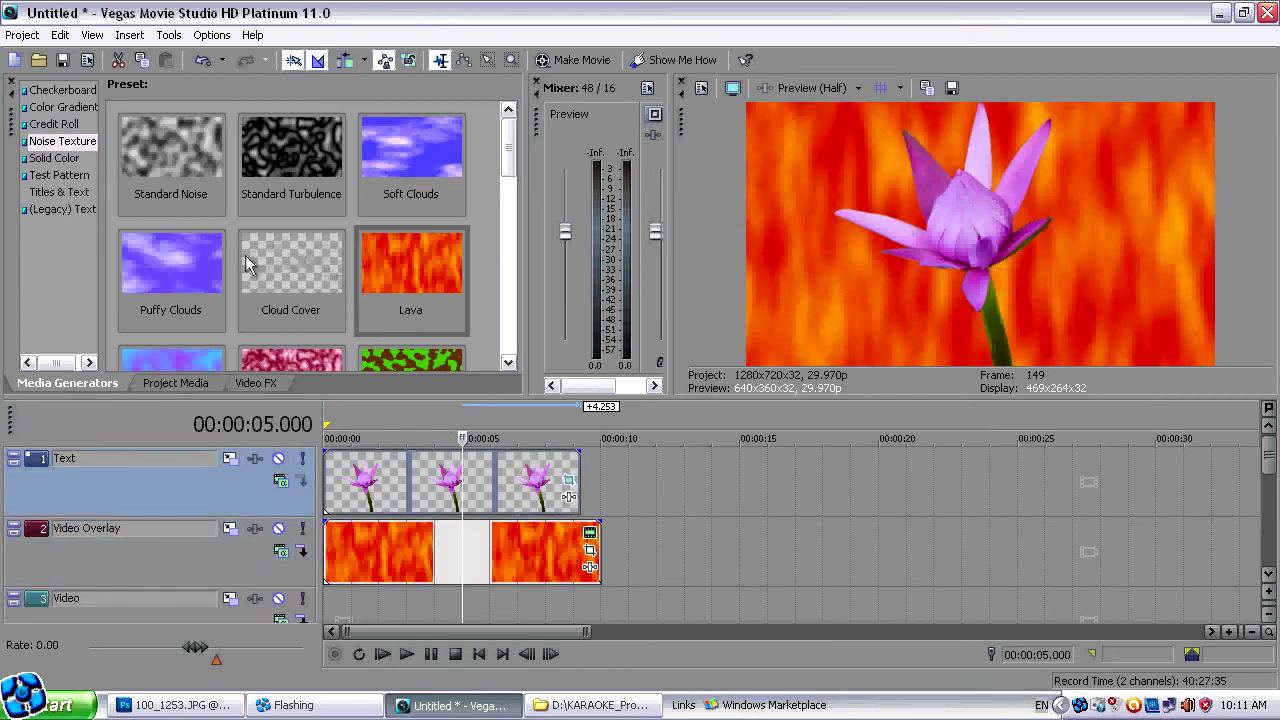
left_click(412, 158)
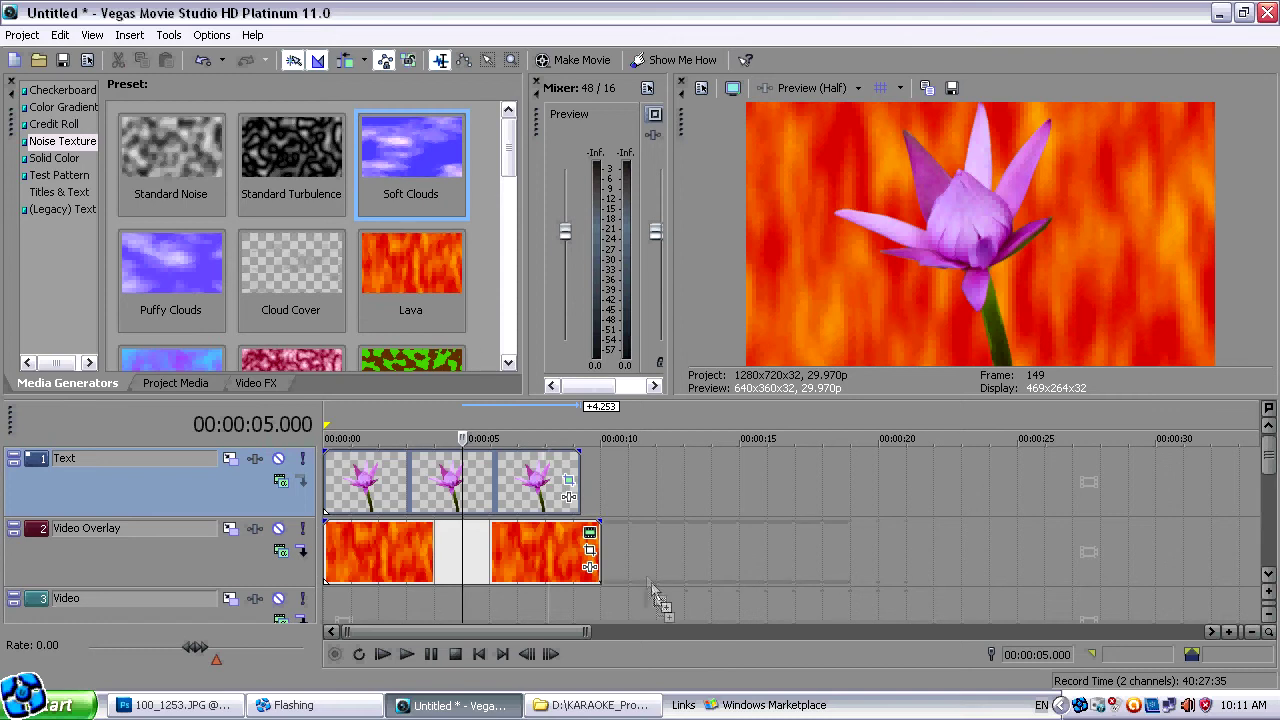
left_click_drag(378, 158, 615, 565)
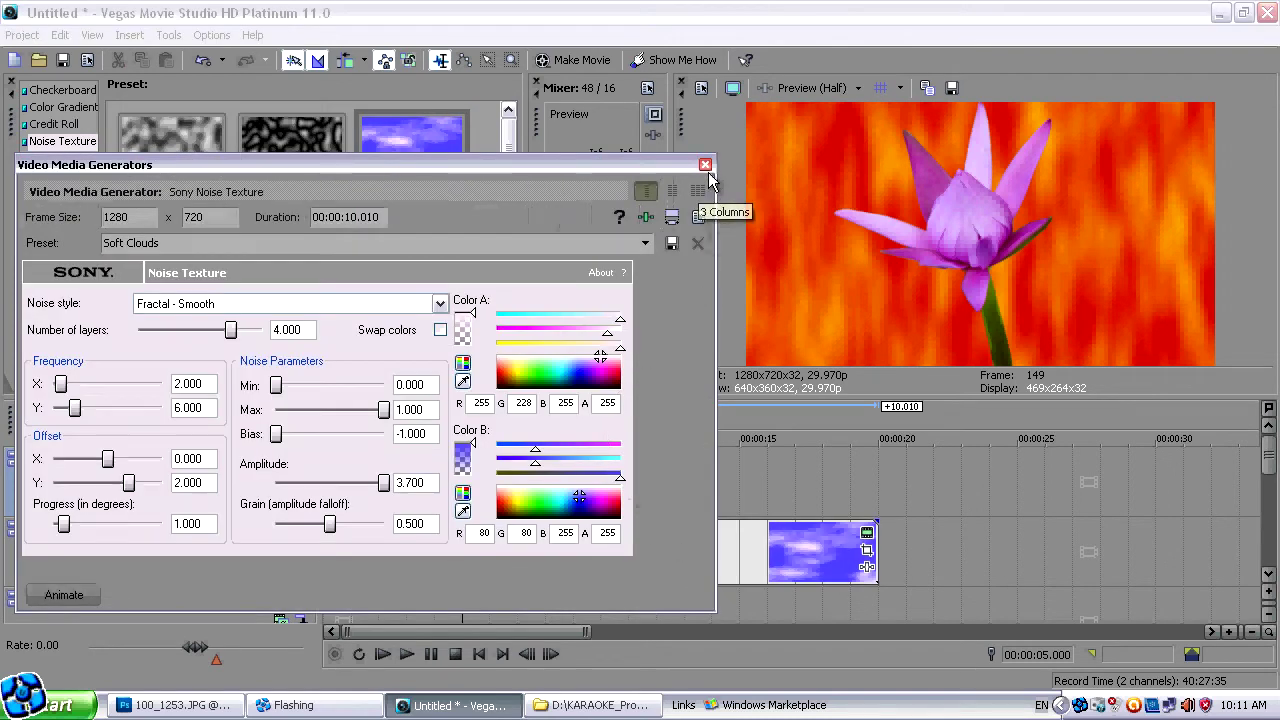
Close the generator settings and preview the flower over Soft Clouds at 16 seconds
left_click(705, 164)
left_click(768, 495)
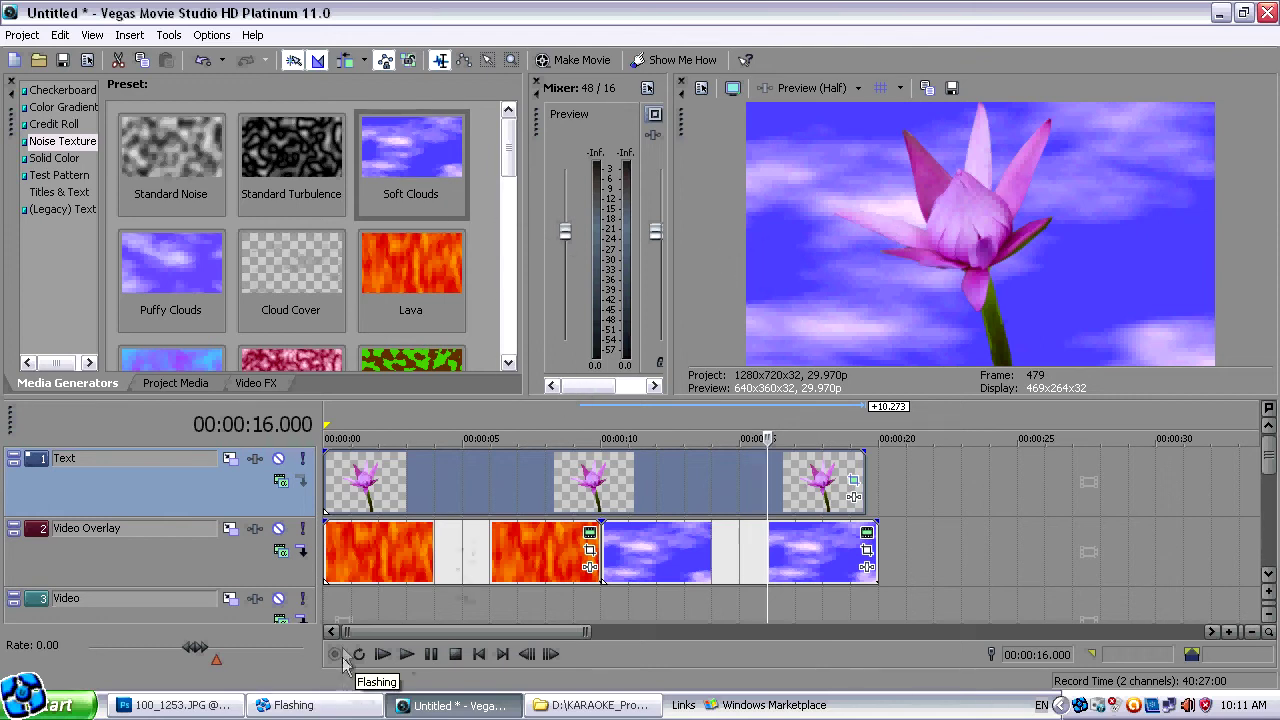
left_click(175, 705)
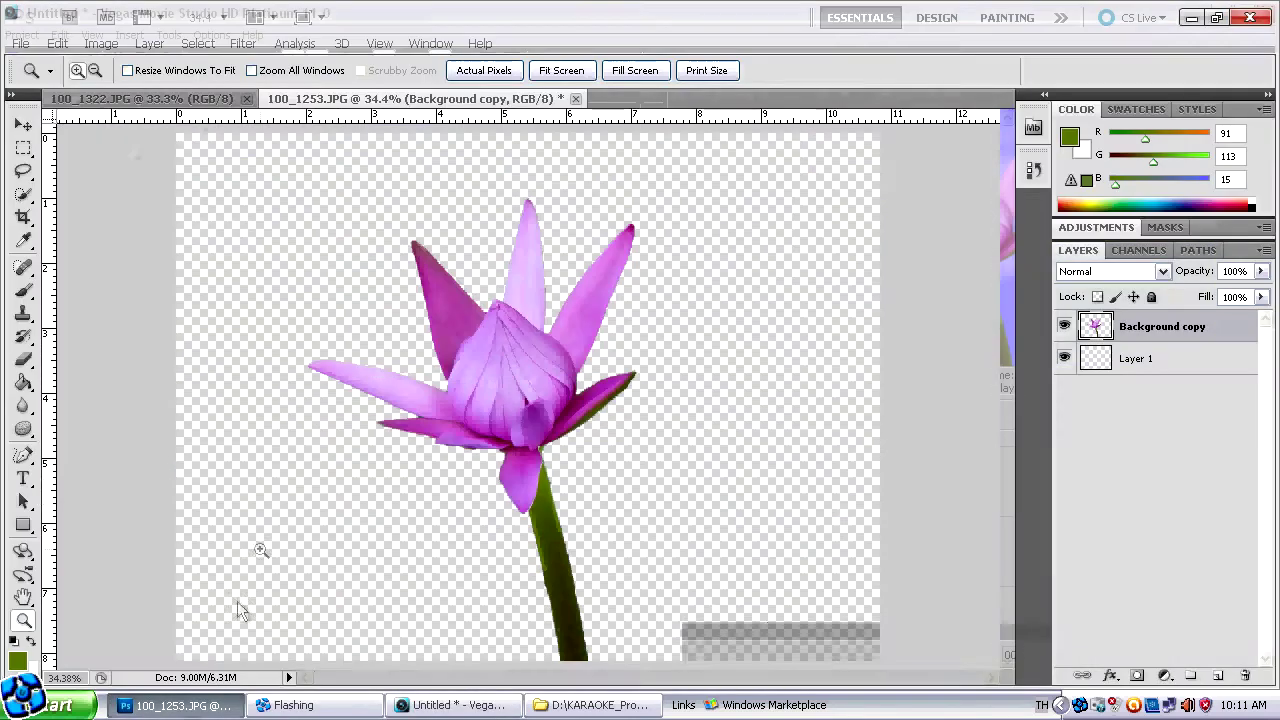